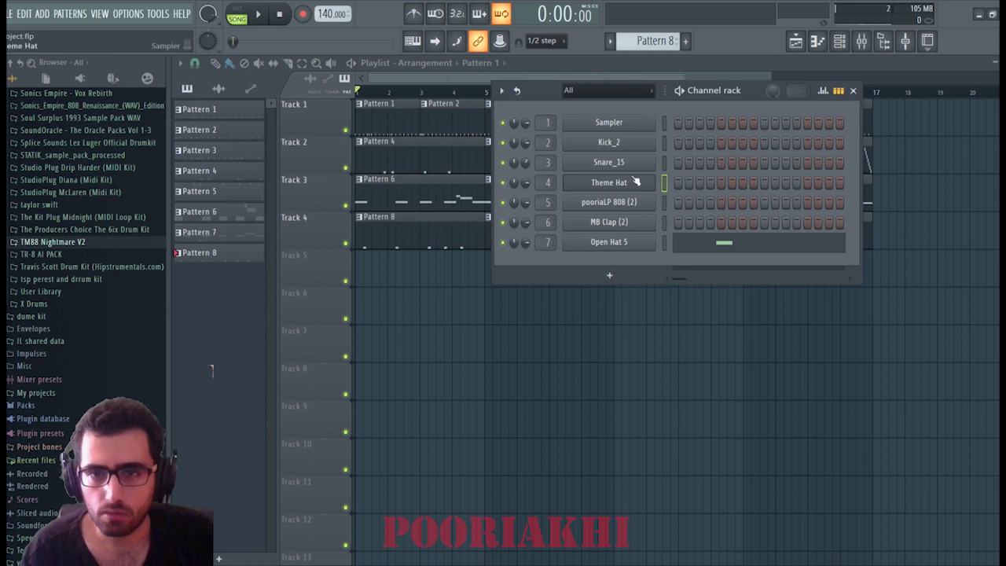
# Select all the pattern clips on Tracks 1 to 4 in the playlist to review the arrangement, and clear the selection.
pyautogui.rightClick(558, 317)
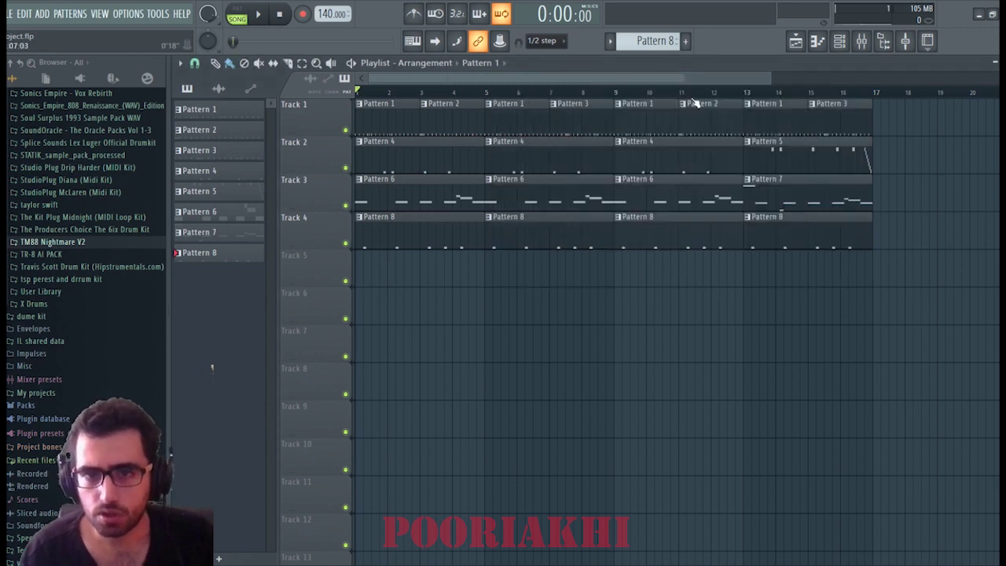
pyautogui.scroll(-2, 694, 102)
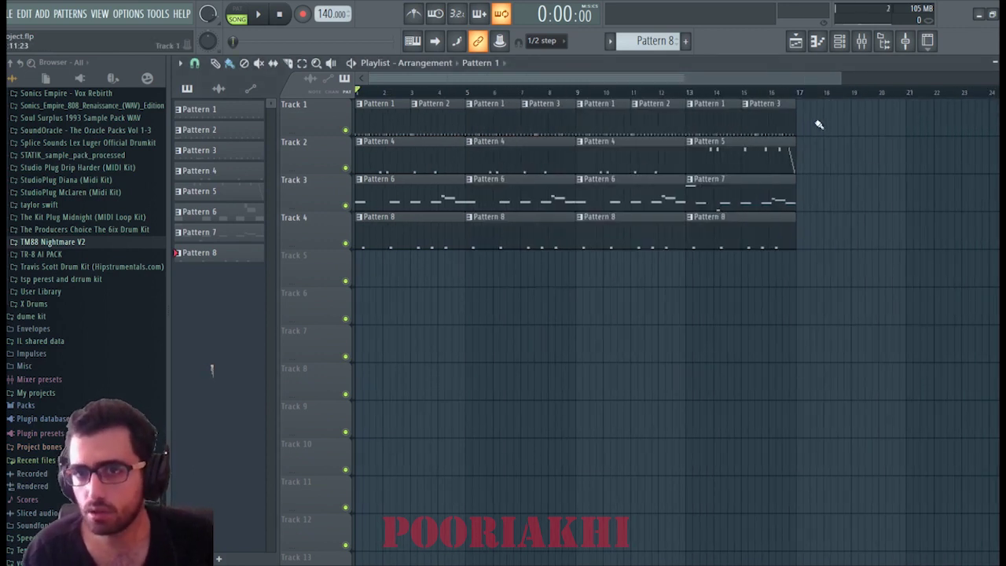
pyautogui.moveTo(819, 124); pyautogui.dragTo(358, 250)
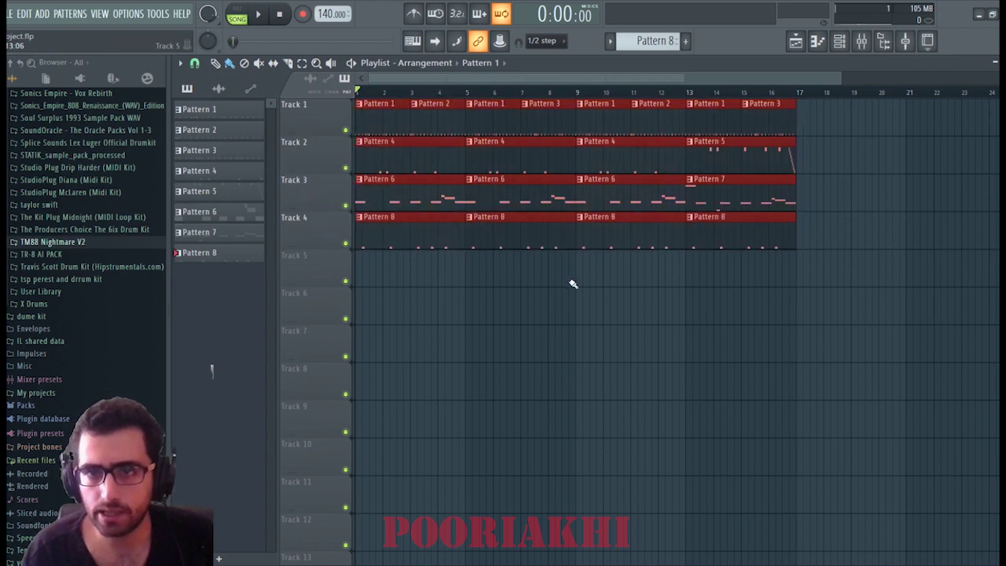
pyautogui.click(572, 284)
# Bring up the reFX Nexus instrument and choose the Piano category from its preset library.
pyautogui.click(839, 41)
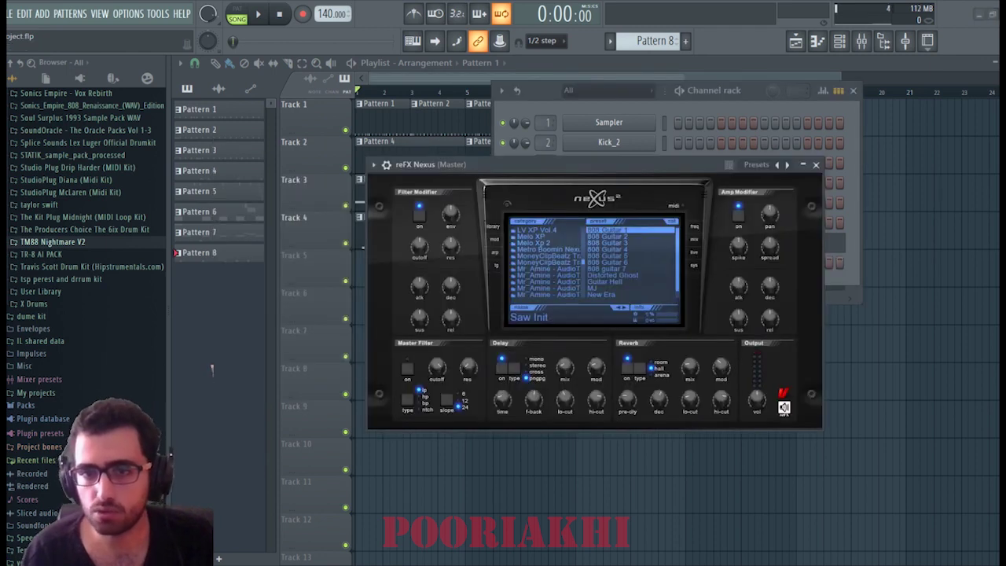
pyautogui.scroll(-10, 546, 263)
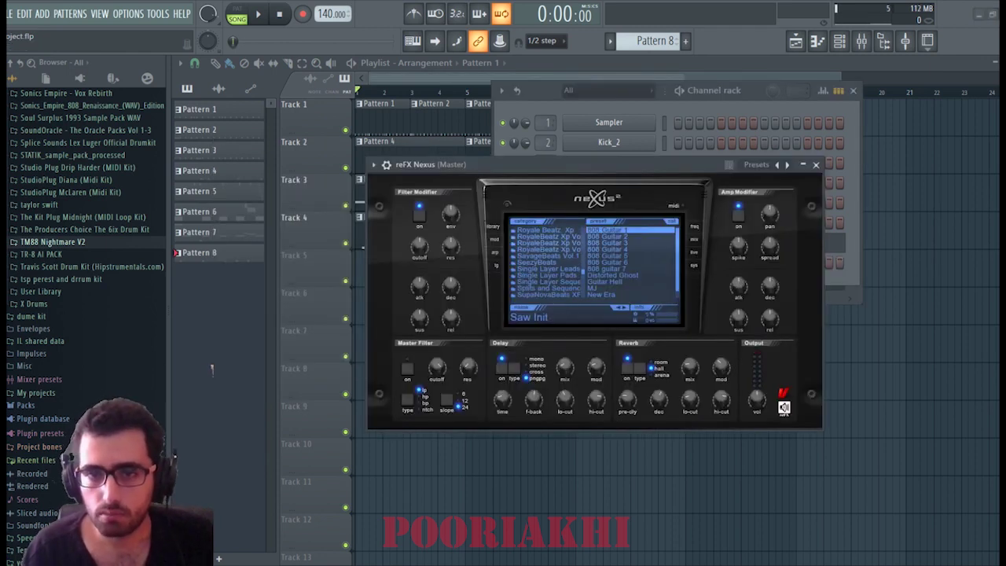
pyautogui.scroll(10, 546, 260)
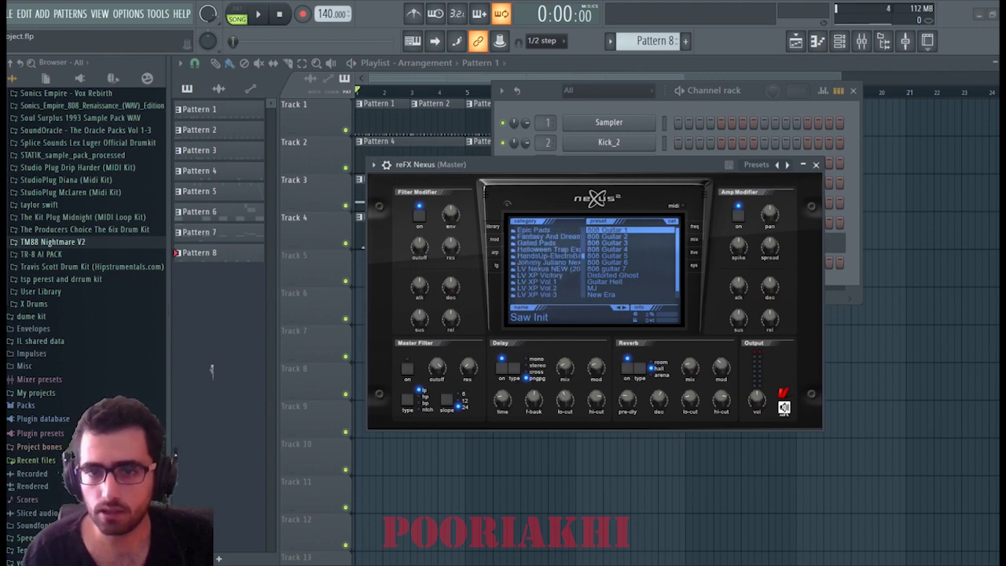
pyautogui.scroll(3, 547, 260)
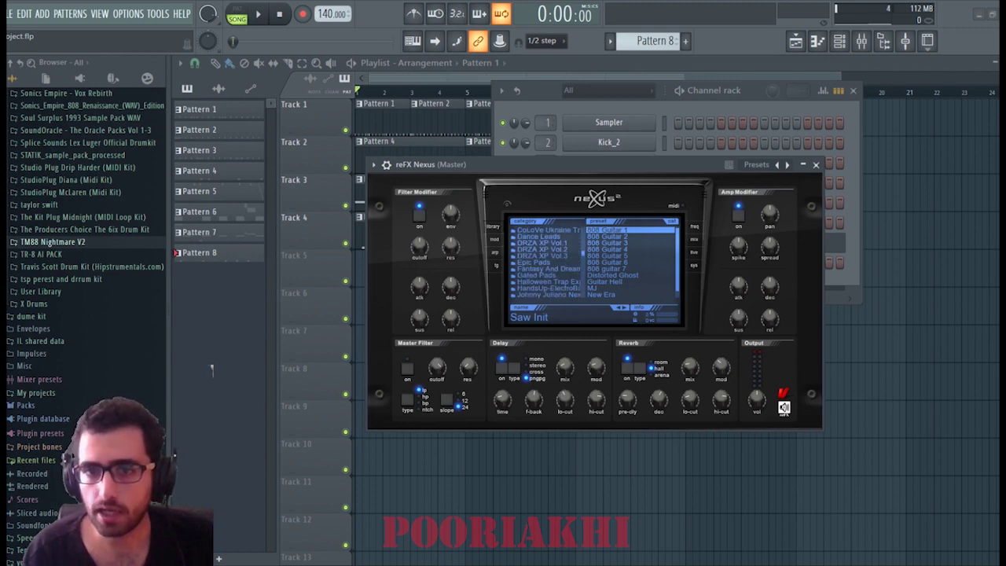
pyautogui.scroll(5, 546, 259)
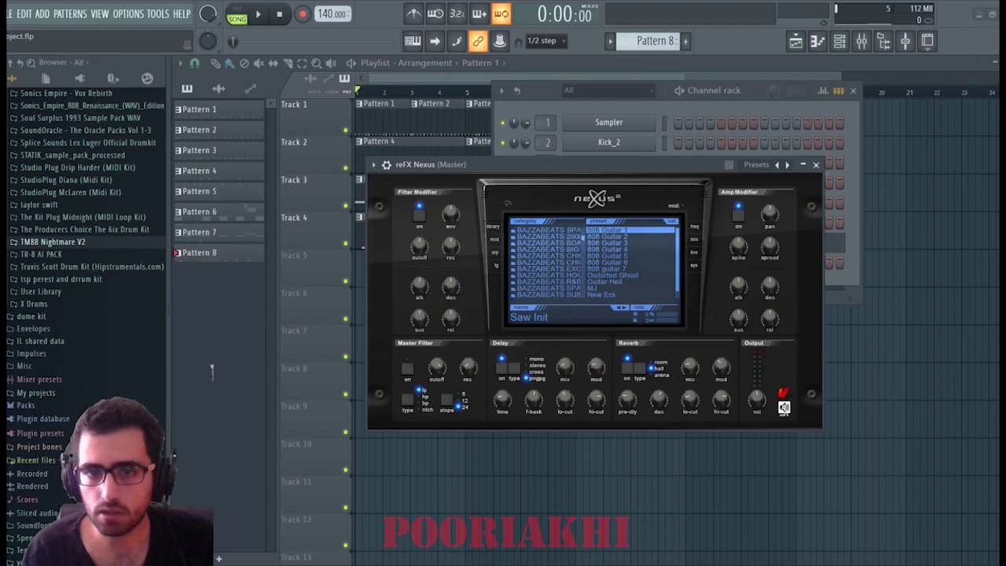
pyautogui.scroll(4, 546, 259)
pyautogui.scroll(-10, 546, 259)
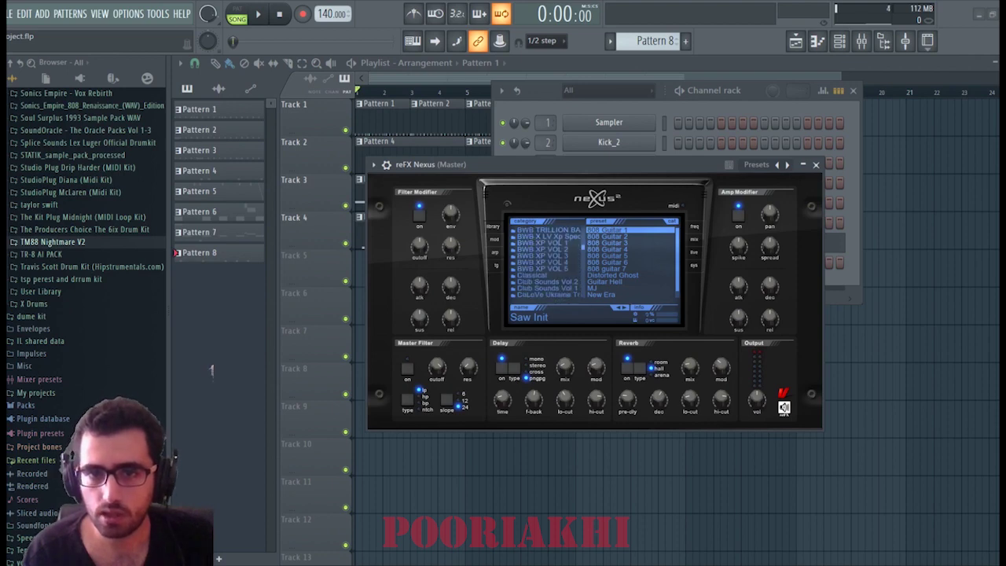
pyautogui.scroll(-4, 546, 259)
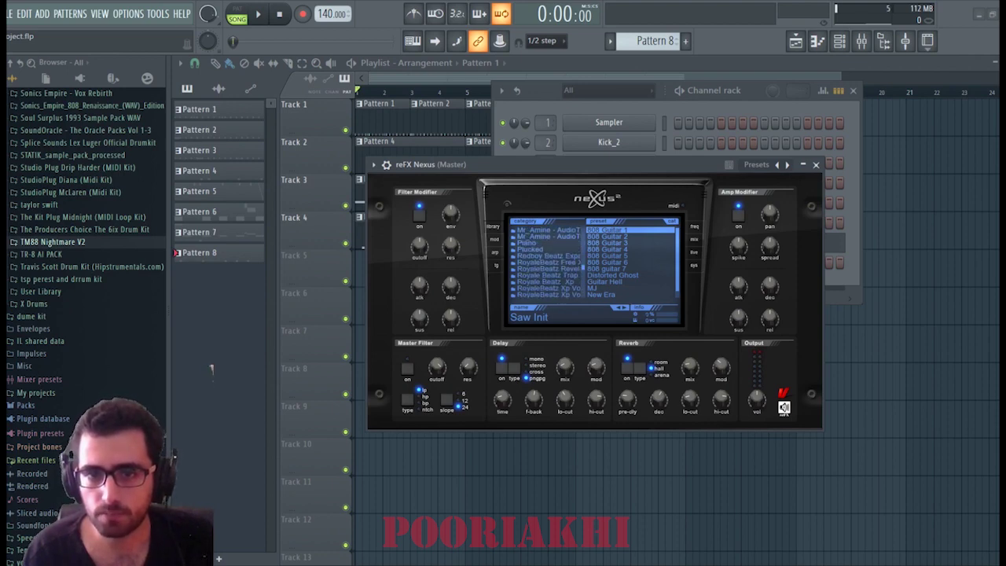
pyautogui.click(531, 242)
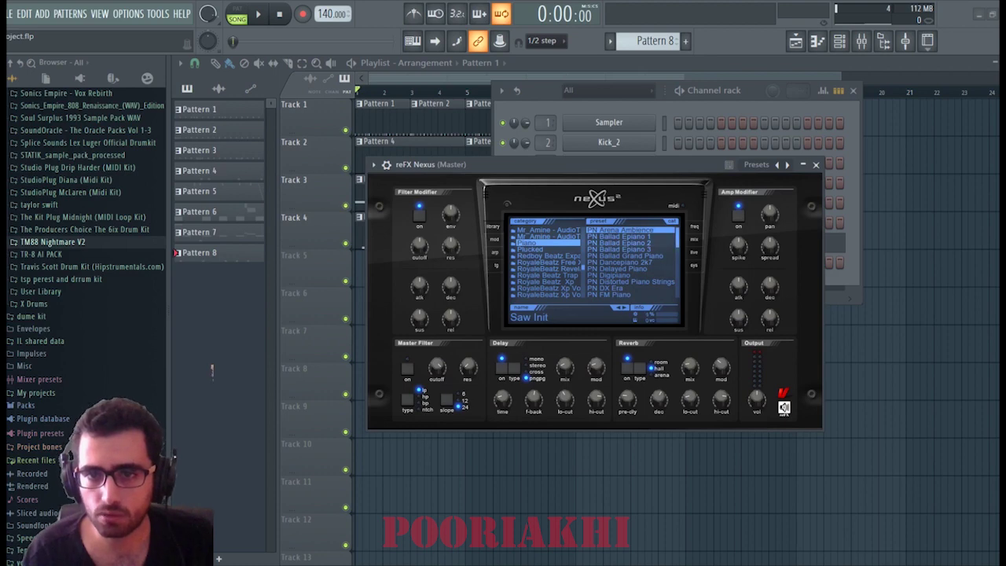
# Step through the Nexus Piano presets and load PN DX Era.
pyautogui.press('Down')
pyautogui.press('Down')
pyautogui.press('Down')
pyautogui.press('Down')
pyautogui.press('Down')
pyautogui.press('Down')
pyautogui.press('Down')
pyautogui.press('Down')
pyautogui.press('Down')
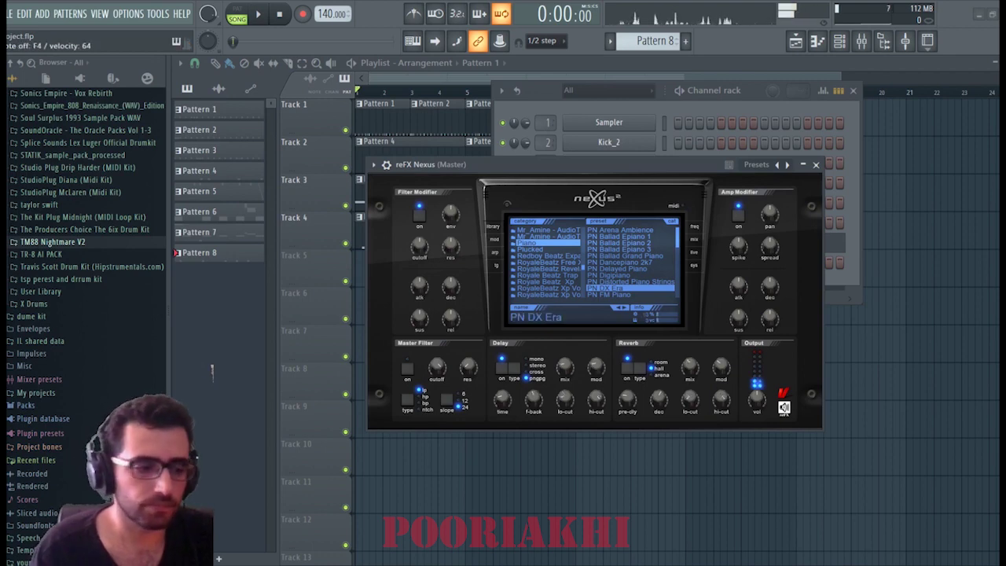
# Open Pattern 6 from Track 3 in the piano roll and examine the root and movement of its 808 notes.
pyautogui.press('F5')
pyautogui.click(665, 191)
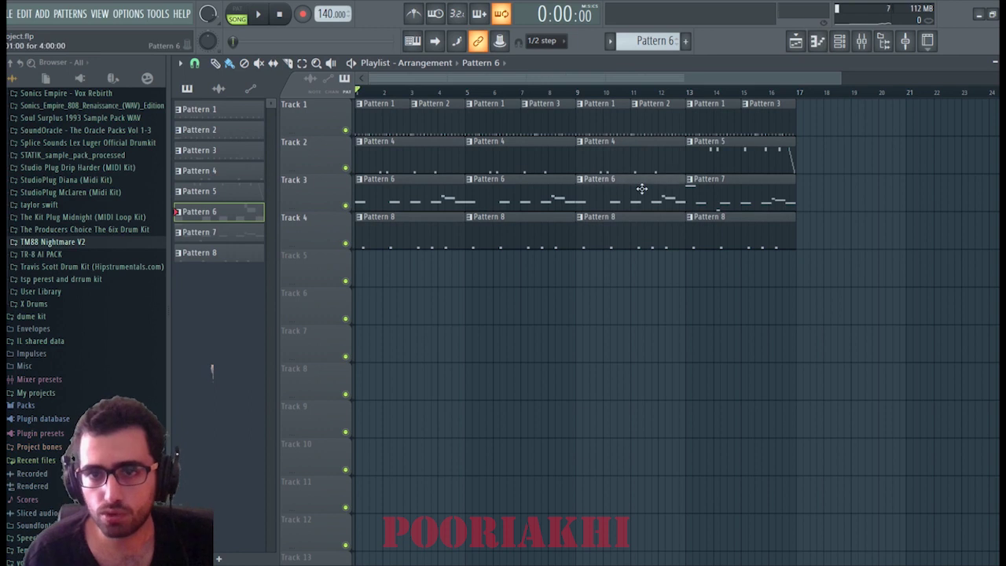
pyautogui.doubleClick(665, 191)
pyautogui.scroll(-4, 639, 94)
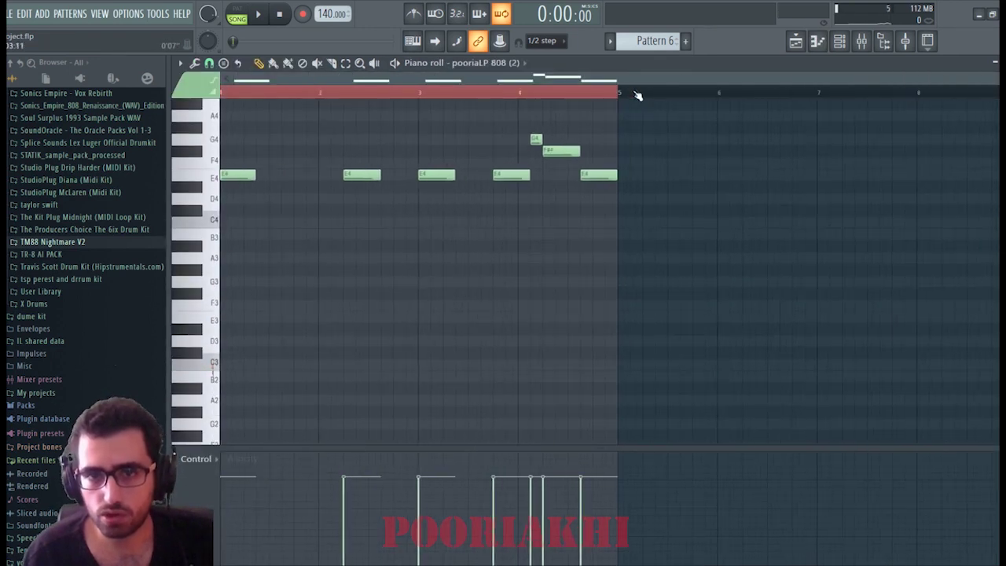
pyautogui.scroll(3, 622, 162)
pyautogui.moveTo(639, 159); pyautogui.dragTo(438, 192)
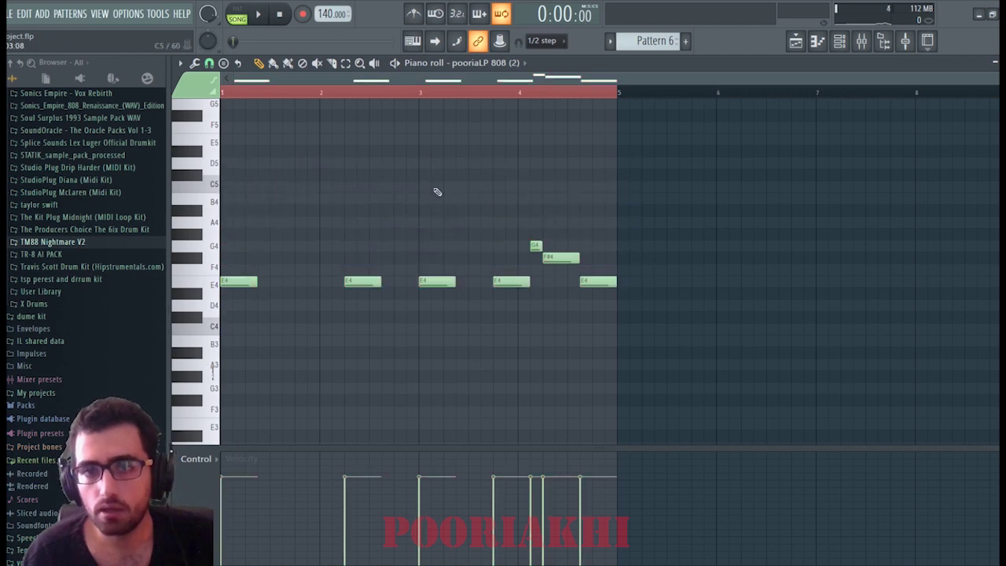
pyautogui.moveTo(657, 215); pyautogui.dragTo(210, 275)
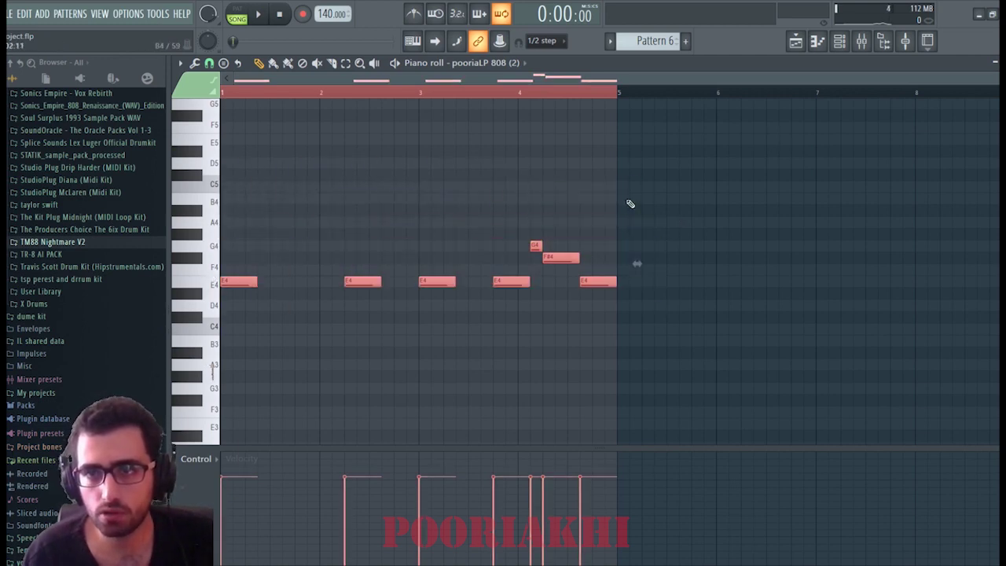
pyautogui.press('Escape')
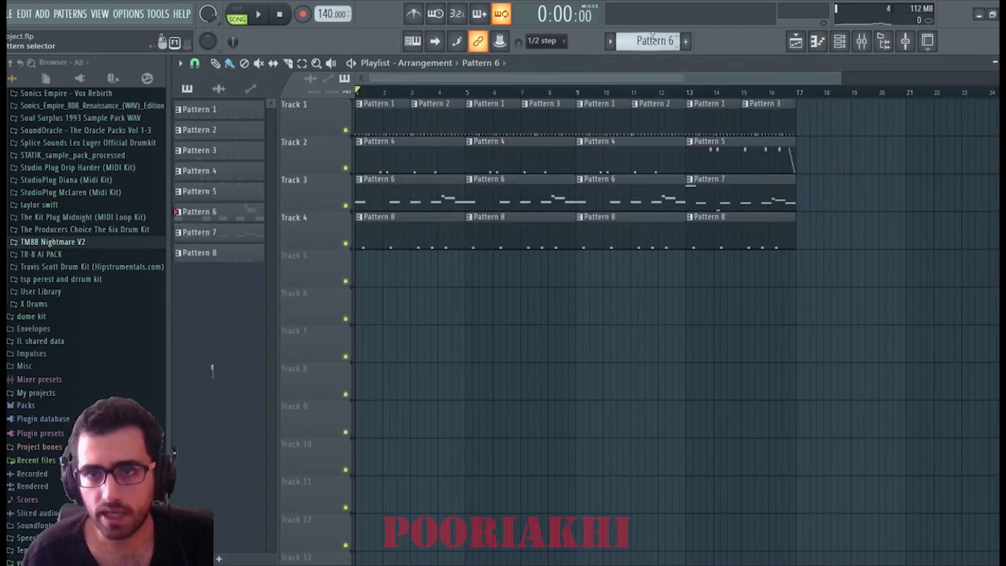
# Create a new Pattern 9 and open the Sampler channel's piano roll in it.
pyautogui.scroll(-2, 652, 37)
pyautogui.press('F4')
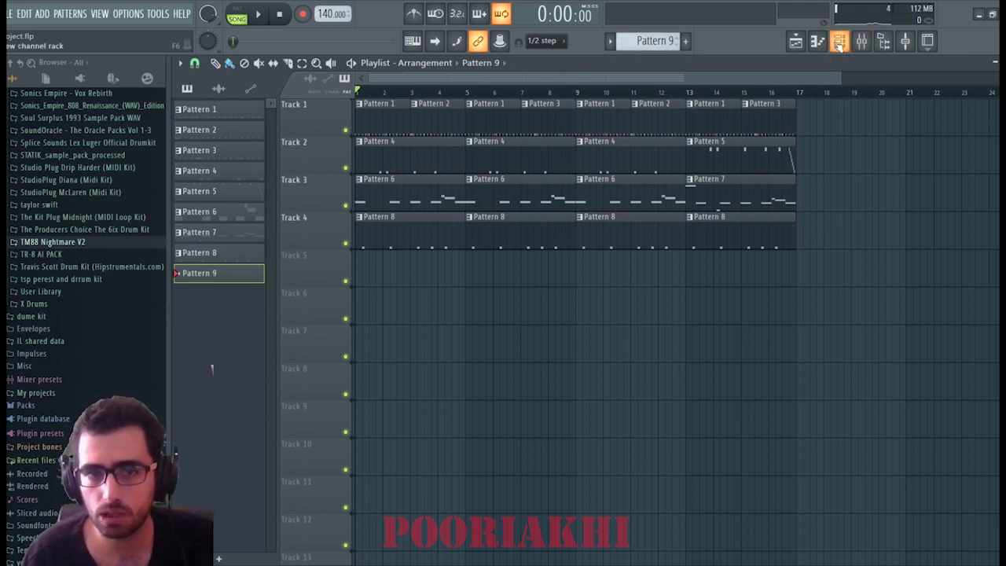
pyautogui.press('F6')
pyautogui.rightClick(628, 122)
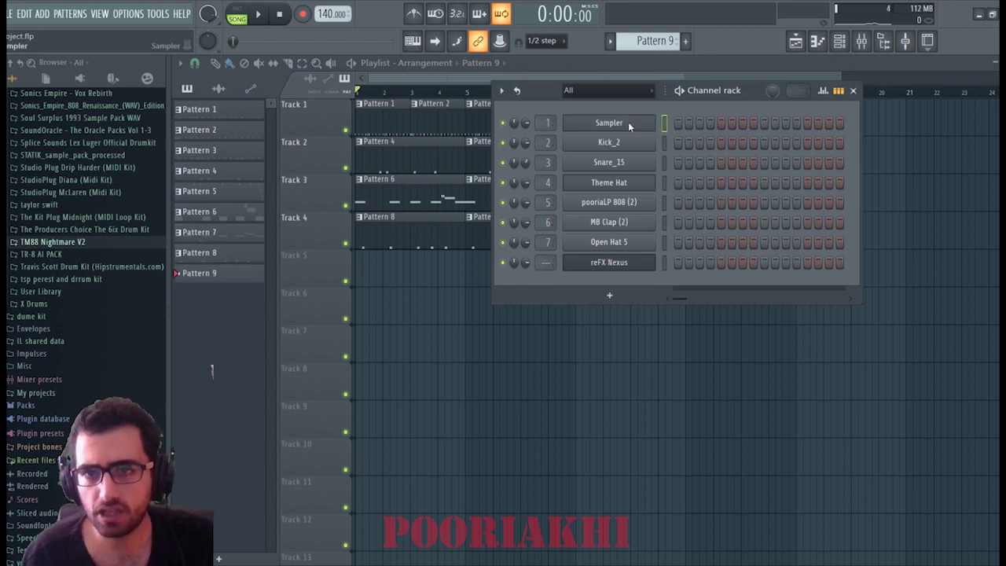
pyautogui.click(680, 128)
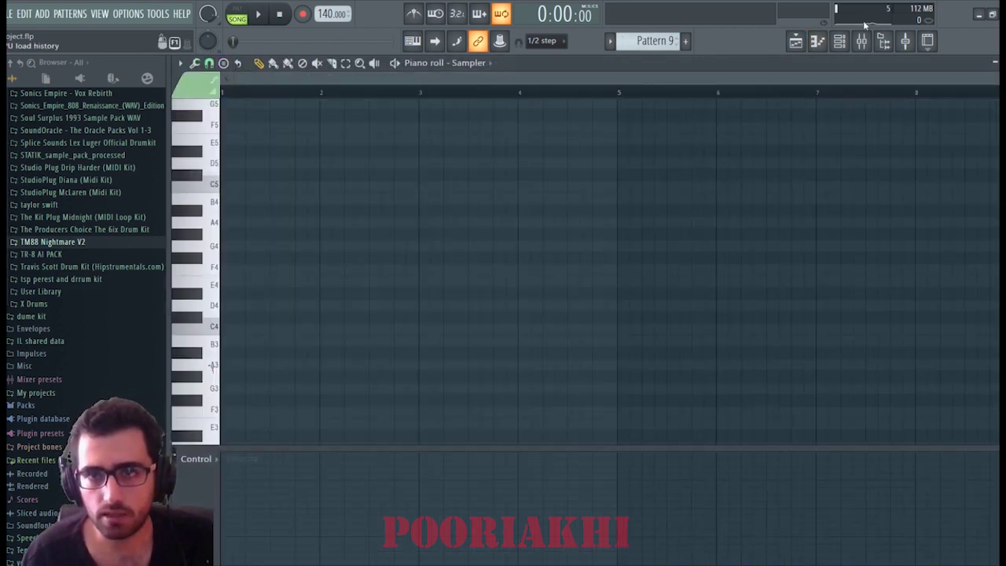
# Fill bar 1 of the Sampler piano roll with stacked long notes E, F#, G, A, B, C and D over several octaves as a scale guide.
pyautogui.click(839, 41)
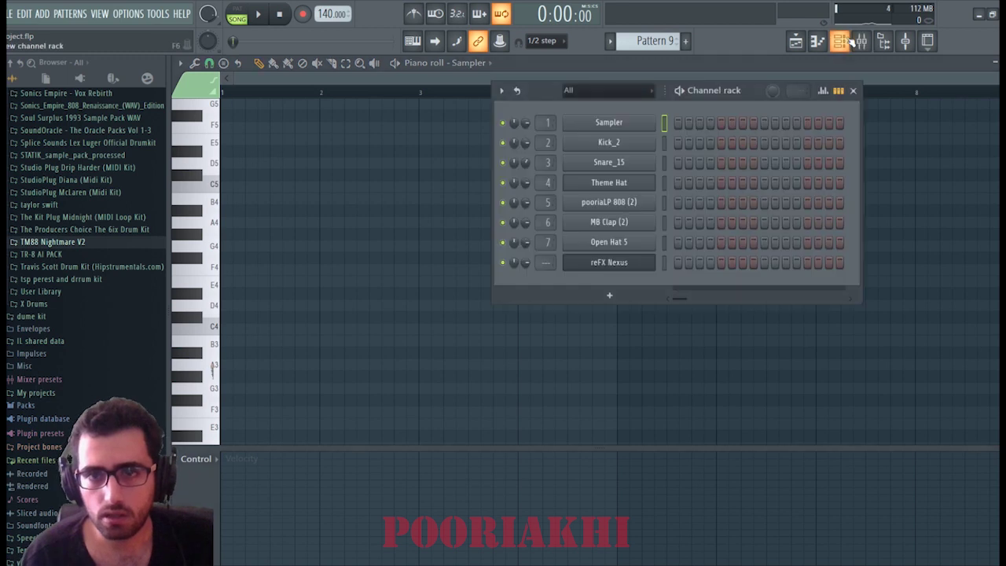
pyautogui.click(406, 86)
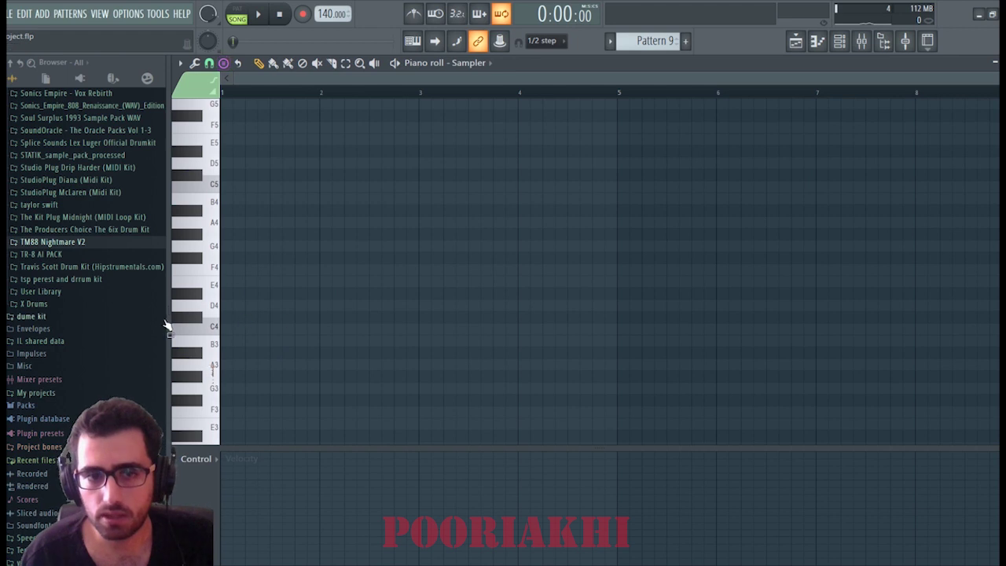
pyautogui.moveTo(243, 366); pyautogui.dragTo(263, 202)
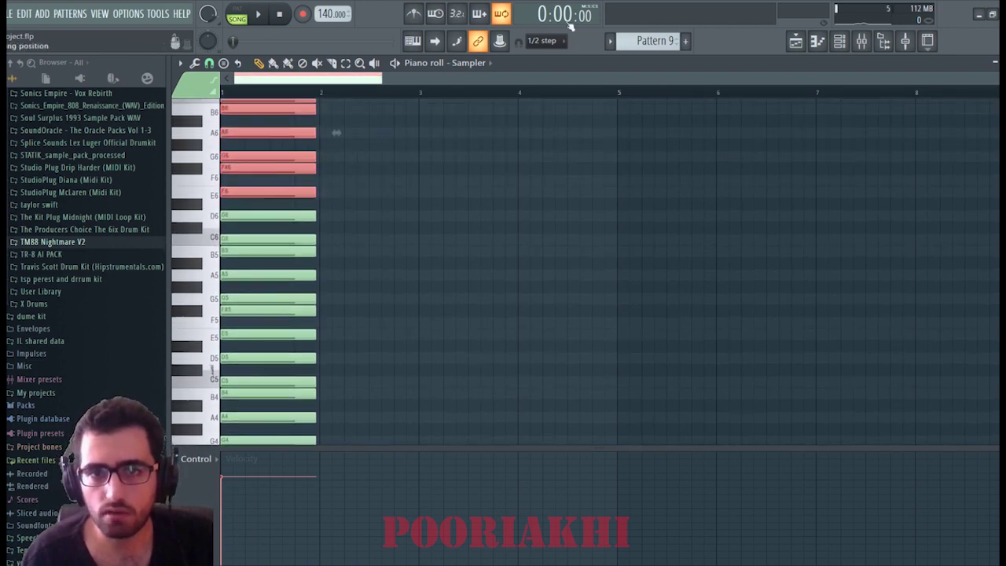
pyautogui.click(469, 169)
# Place an E5 note at the start of bar 1 in the reFX Nexus piano roll, following the ghost scale notes.
pyautogui.scroll(2, 310, 96)
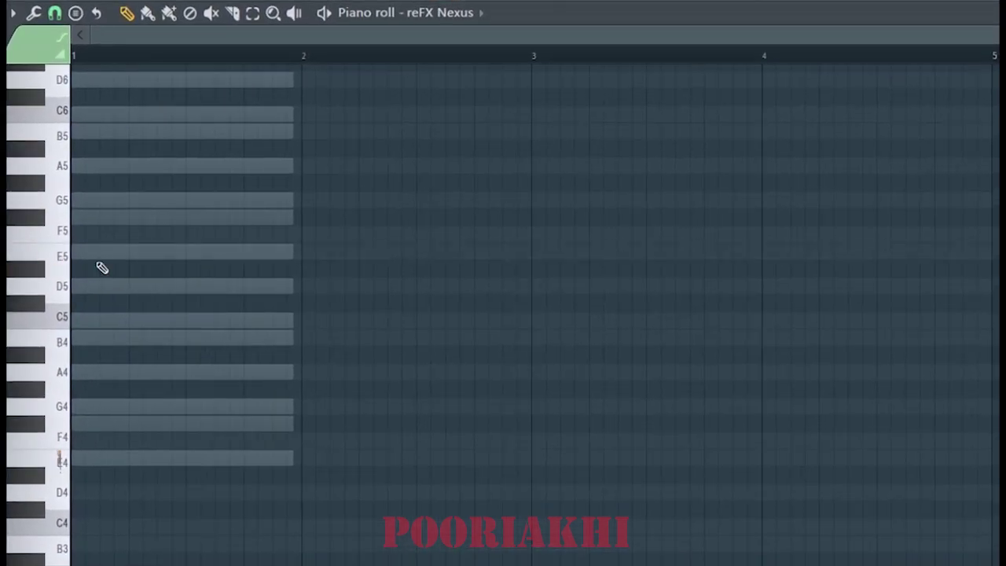
pyautogui.scroll(-3, 239, 251)
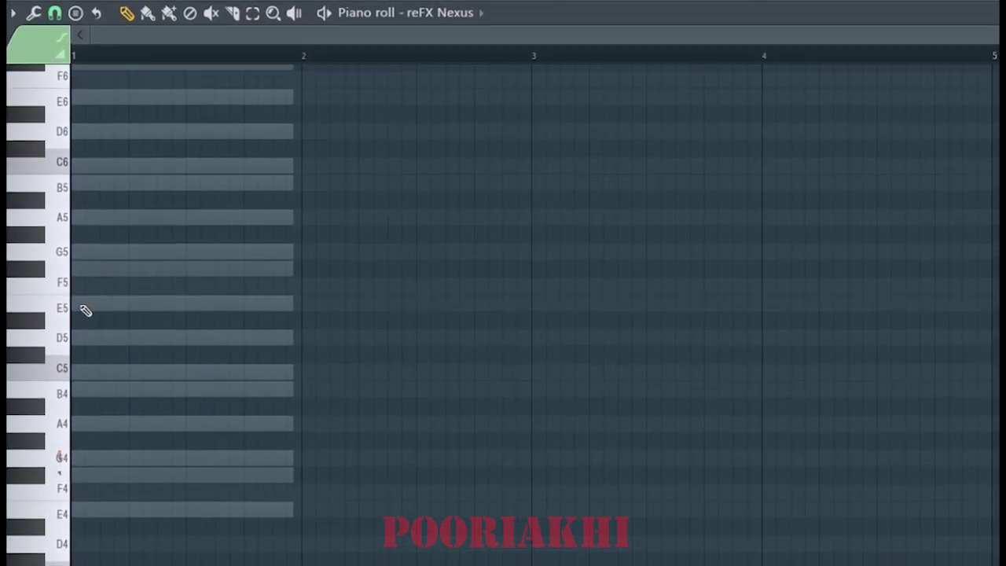
pyautogui.click(82, 306)
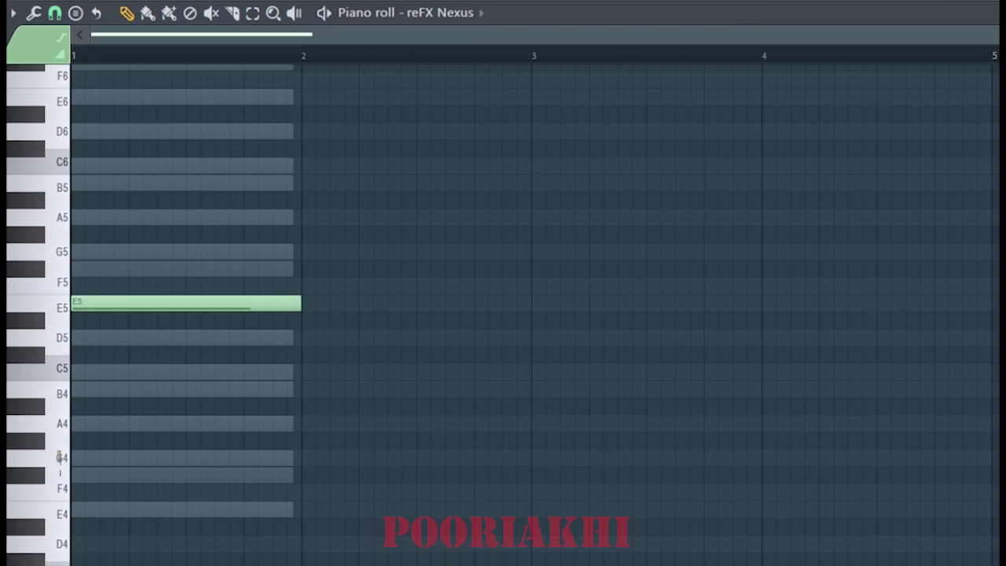
# Place a Pattern 9 clip on Track 5 at bar 1 of the playlist and stretch it to four bars long.
pyautogui.press('F5')
pyautogui.click(311, 305)
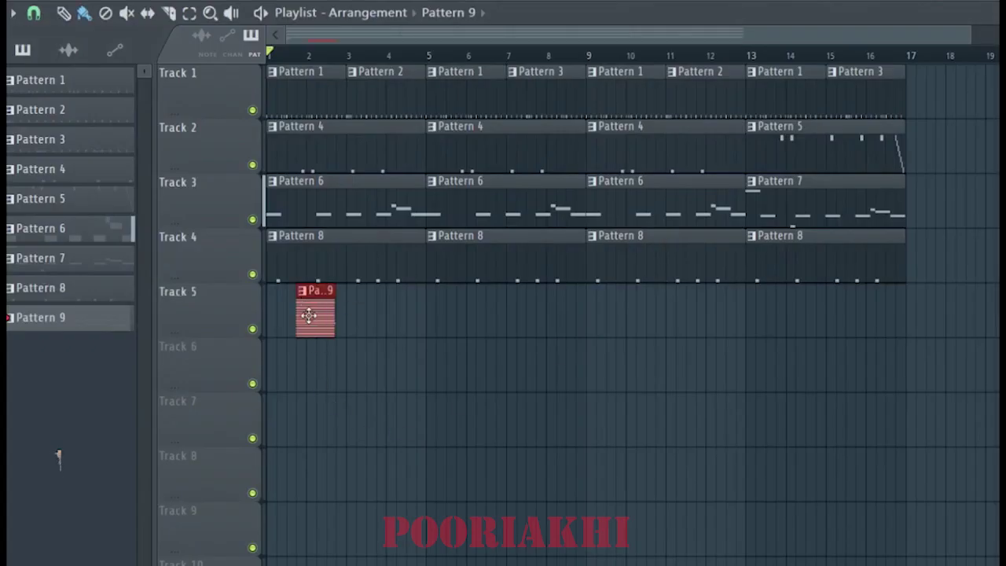
pyautogui.moveTo(308, 315); pyautogui.dragTo(268, 315)
pyautogui.click(313, 311)
pyautogui.rightClick(310, 313)
pyautogui.rightClick(300, 315)
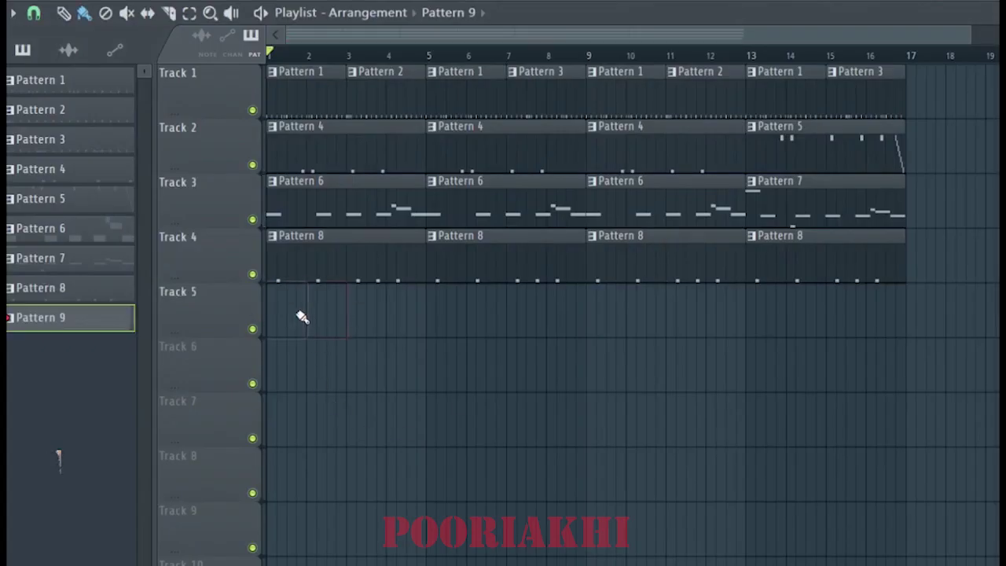
pyautogui.click(279, 316)
pyautogui.moveTo(297, 319); pyautogui.dragTo(409, 333)
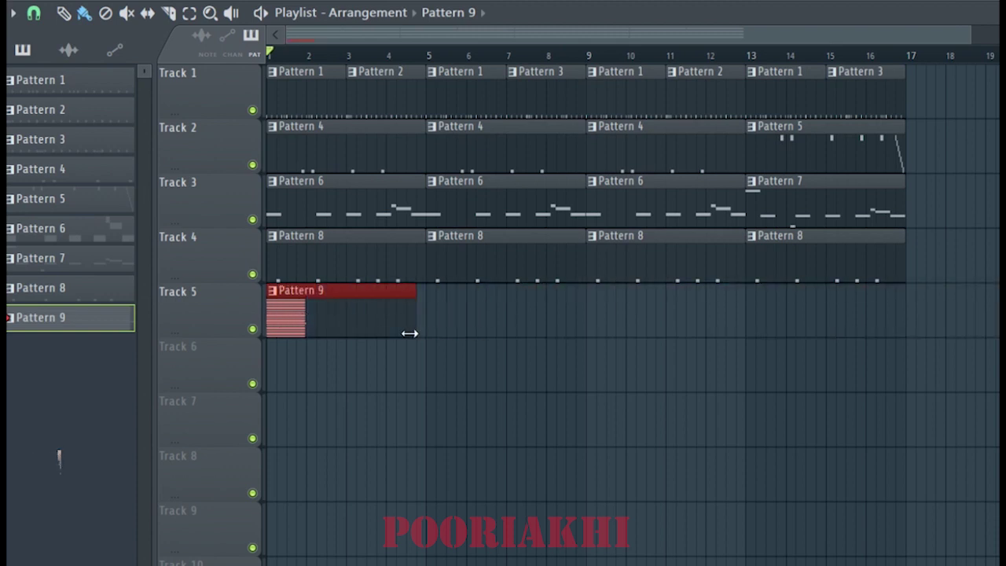
# Reopen Pattern 9's Nexus notes, shorten the E5 note to two steps, and audition G4 and A4.
pyautogui.doubleClick(338, 323)
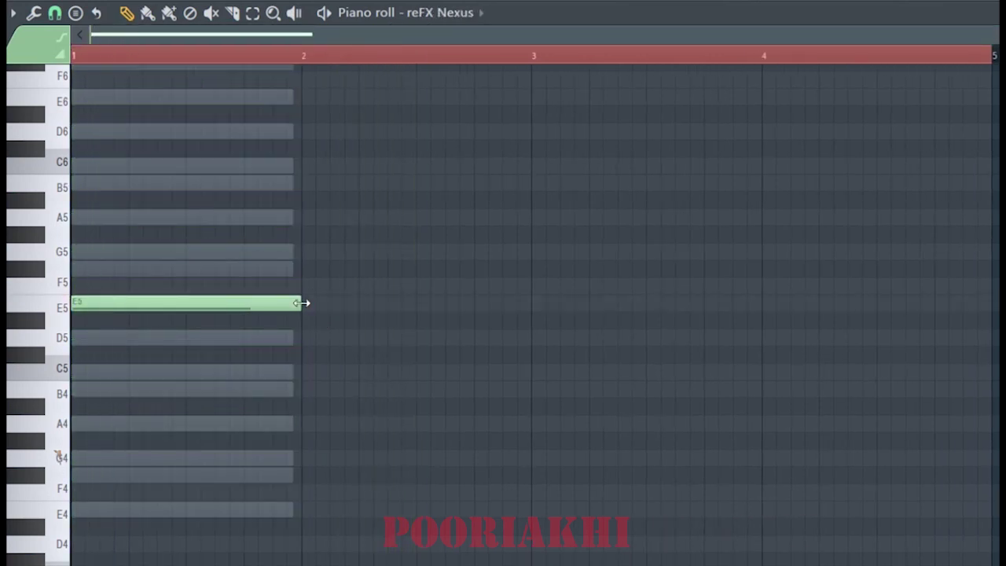
pyautogui.moveTo(302, 302); pyautogui.dragTo(102, 336)
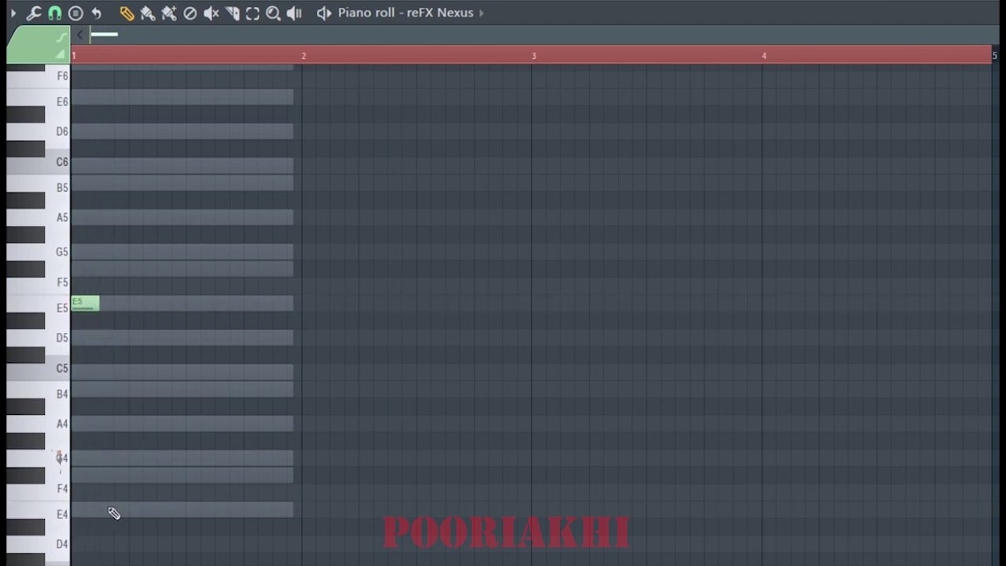
pyautogui.click(55, 462)
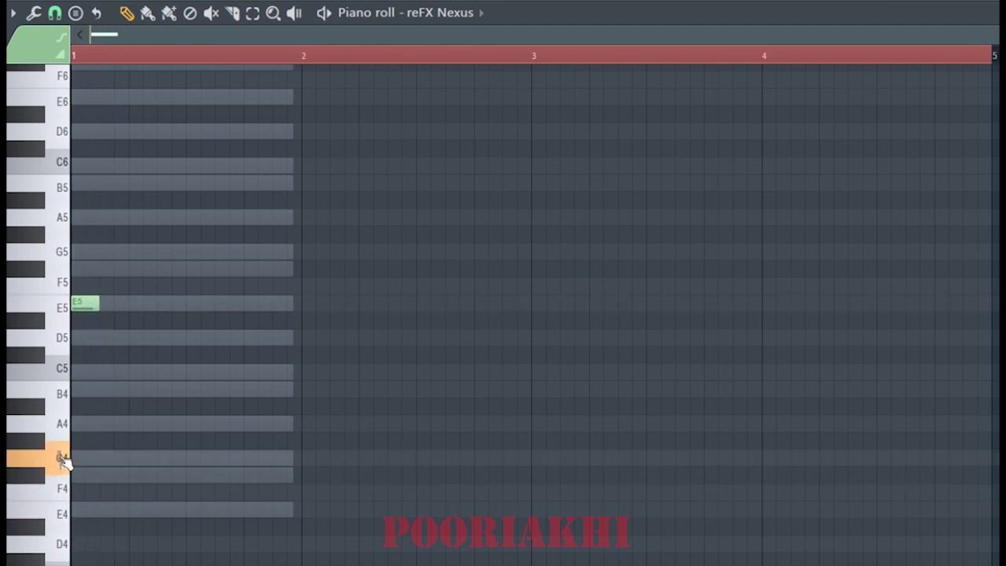
pyautogui.click(68, 426)
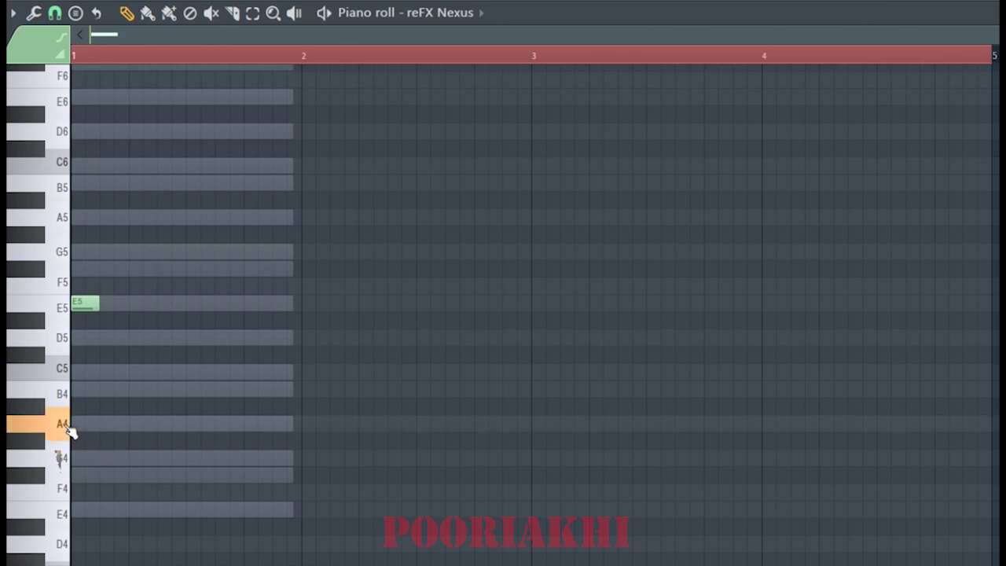
# Add short E4, F#4 and G4 notes as a rising line in bar 1, starting at beat 2.
pyautogui.click(134, 511)
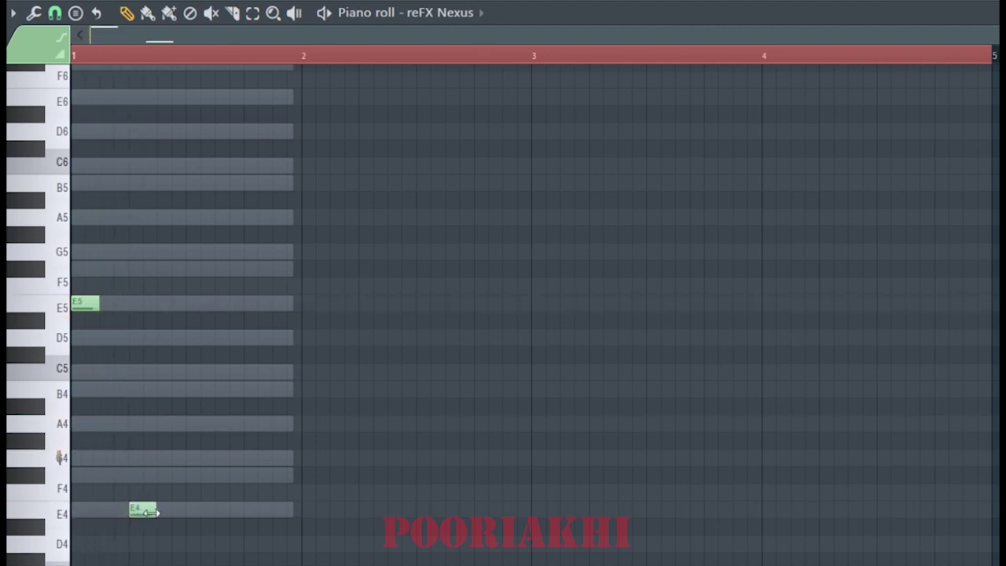
pyautogui.click(197, 475)
pyautogui.click(243, 456)
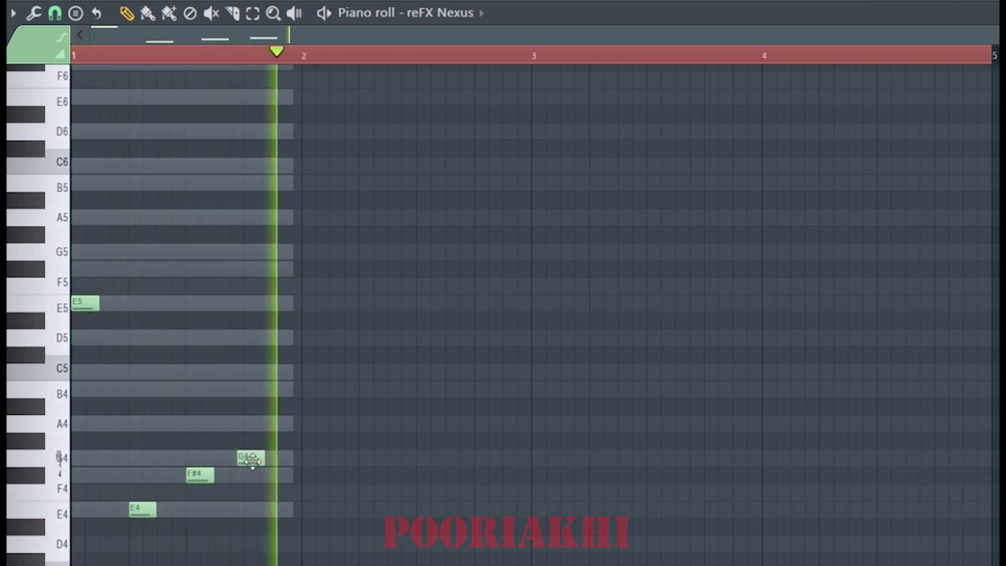
# Move the G4 note to the start of beat 4 in bar 1 and add a two-beat A4 note at bar 2.
pyautogui.moveTo(236, 456); pyautogui.dragTo(261, 459)
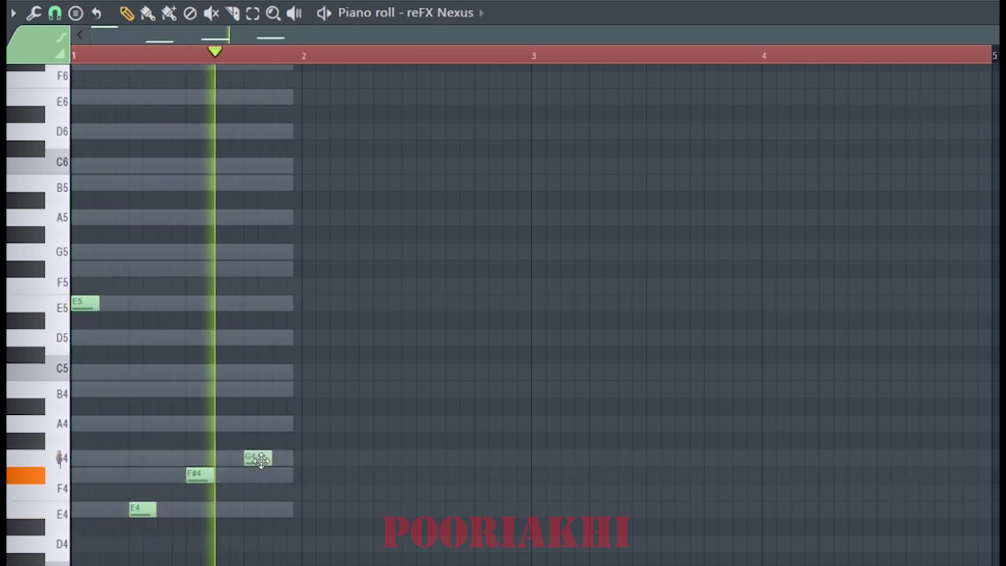
pyautogui.click(306, 429)
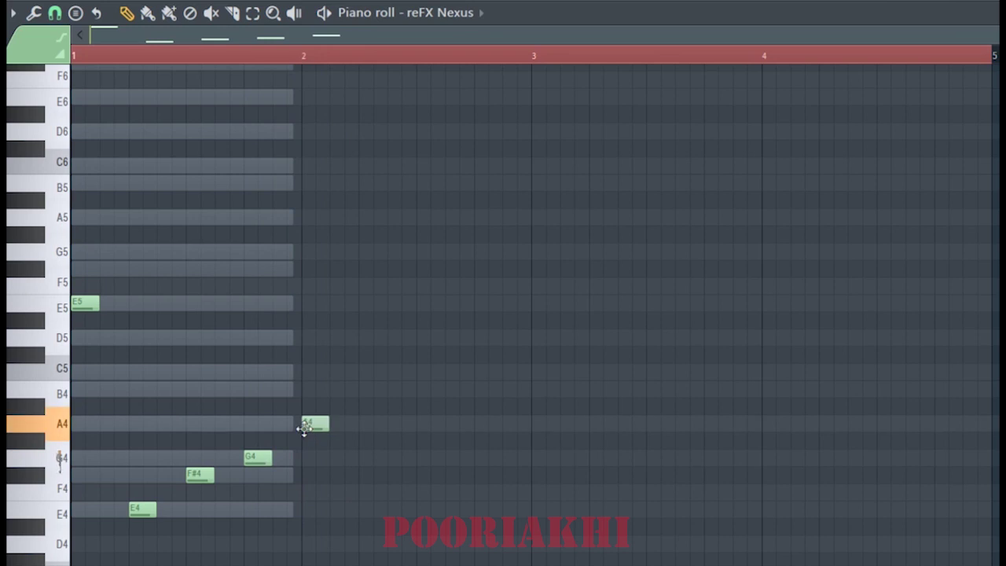
pyautogui.moveTo(330, 424); pyautogui.dragTo(415, 429)
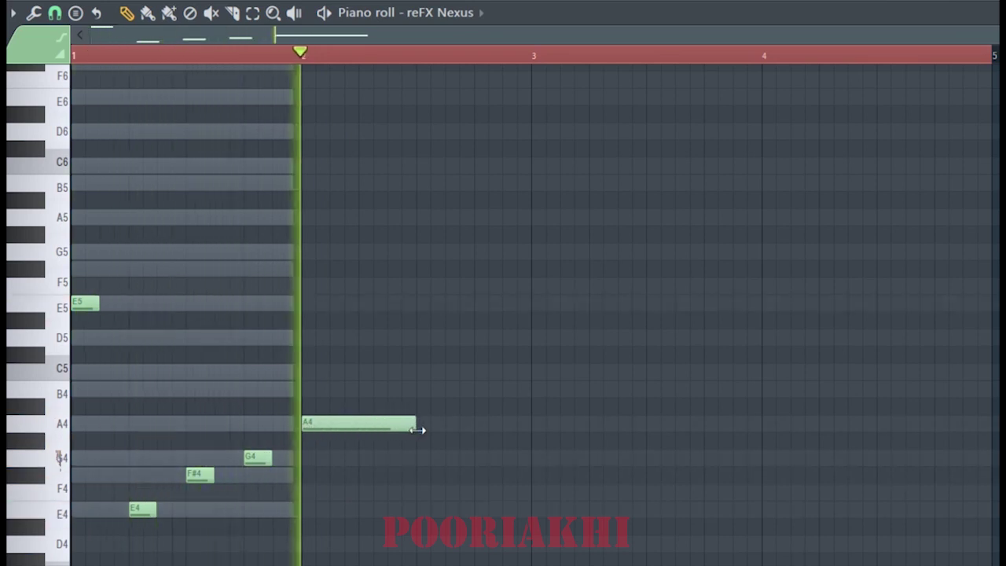
pyautogui.press('space')
pyautogui.click(75, 357)
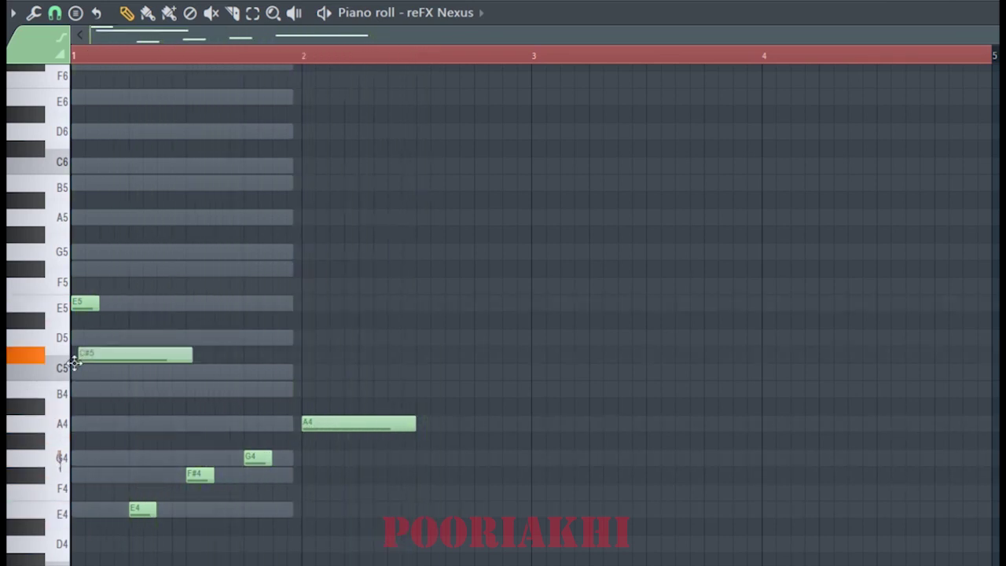
pyautogui.moveTo(67, 374); pyautogui.dragTo(70, 382)
pyautogui.rightClick(73, 377)
# Audition candidate pitches, add two-step C5 and B4 notes on beats 3 and 4 of bar 2, and play the melody.
pyautogui.click(63, 373)
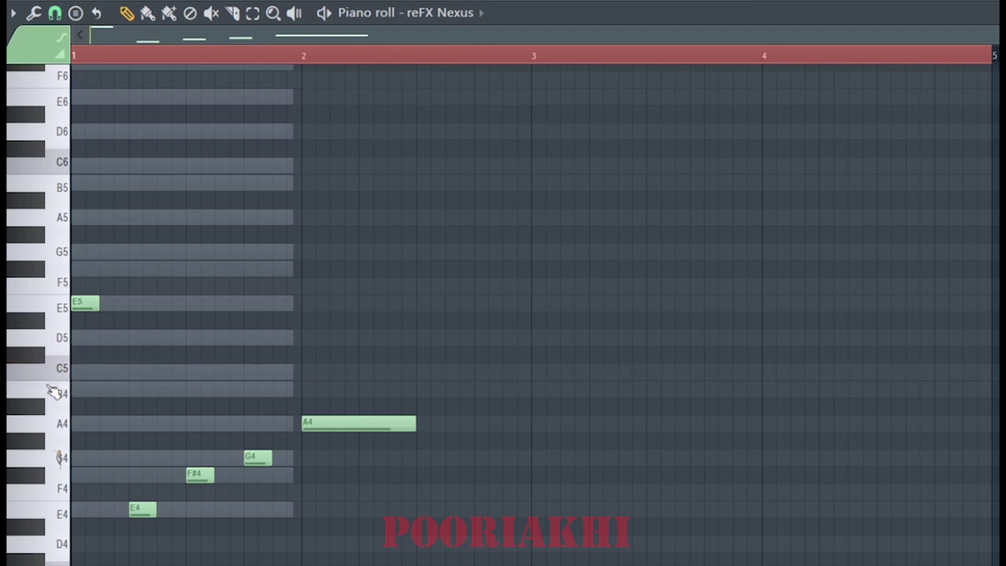
pyautogui.click(51, 391)
pyautogui.click(60, 424)
pyautogui.click(421, 372)
pyautogui.moveTo(518, 378); pyautogui.dragTo(435, 391)
pyautogui.press('space')
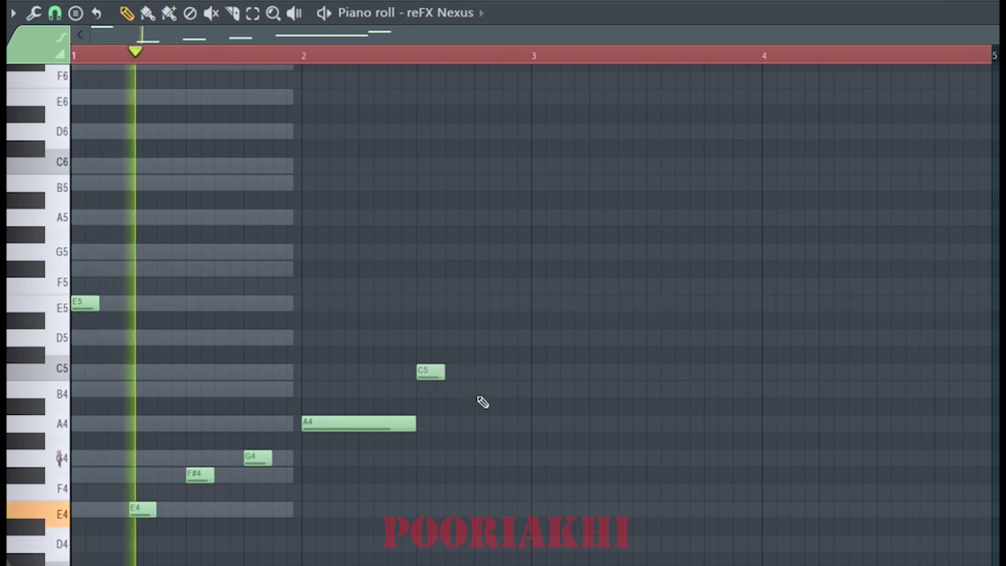
pyautogui.click(476, 389)
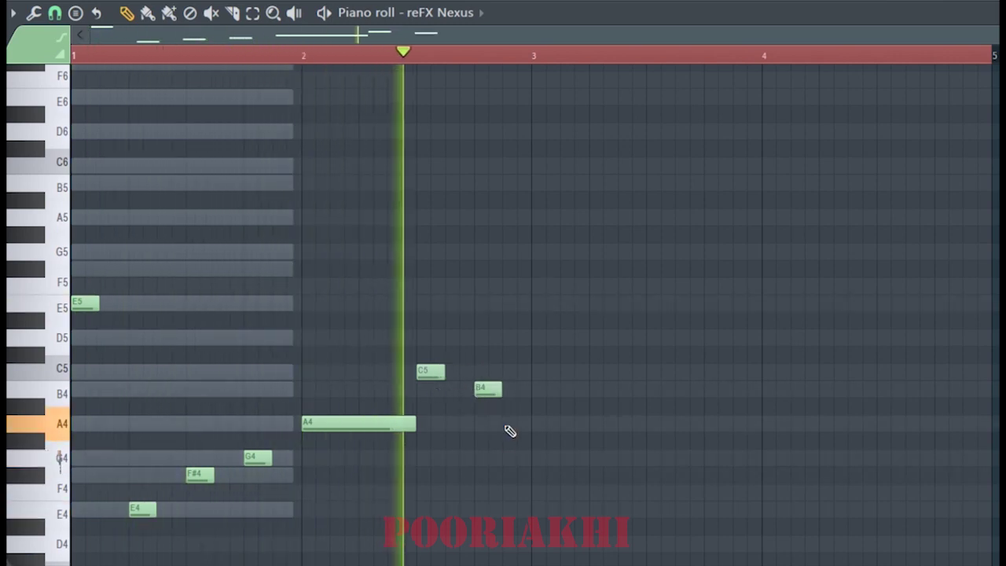
pyautogui.press('space')
pyautogui.press('space')
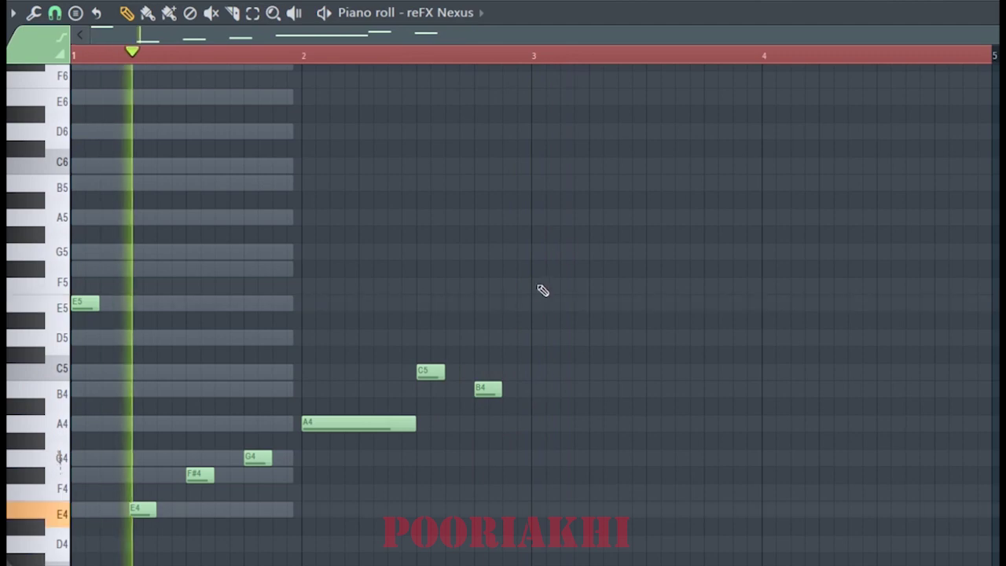
# Duplicate the whole two-bar melody so that the copy starts at bar 3, and clear the selection.
pyautogui.moveTo(671, 231); pyautogui.dragTo(75, 528)
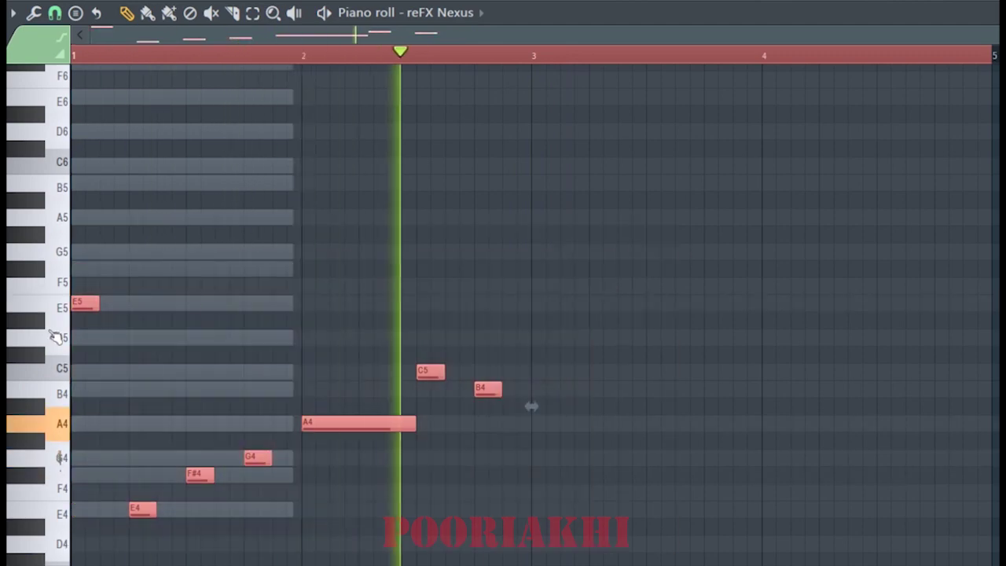
pyautogui.moveTo(86, 307); pyautogui.dragTo(548, 330)
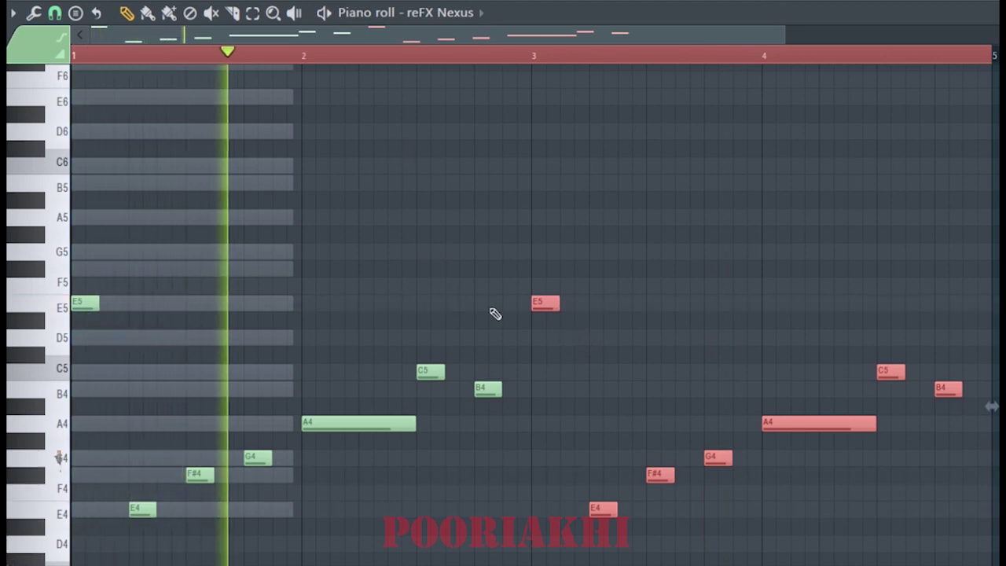
pyautogui.rightClick(590, 427)
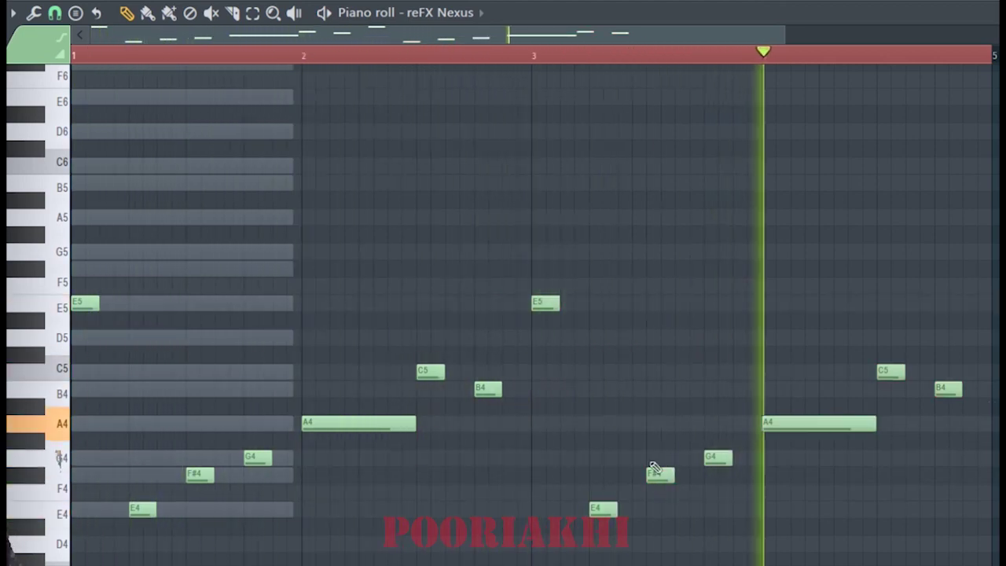
# Replace the C5 and B4 notes in bar 2 with short G4 and F#4 notes on beats 3 and 4.
pyautogui.rightClick(488, 387)
pyautogui.rightClick(429, 372)
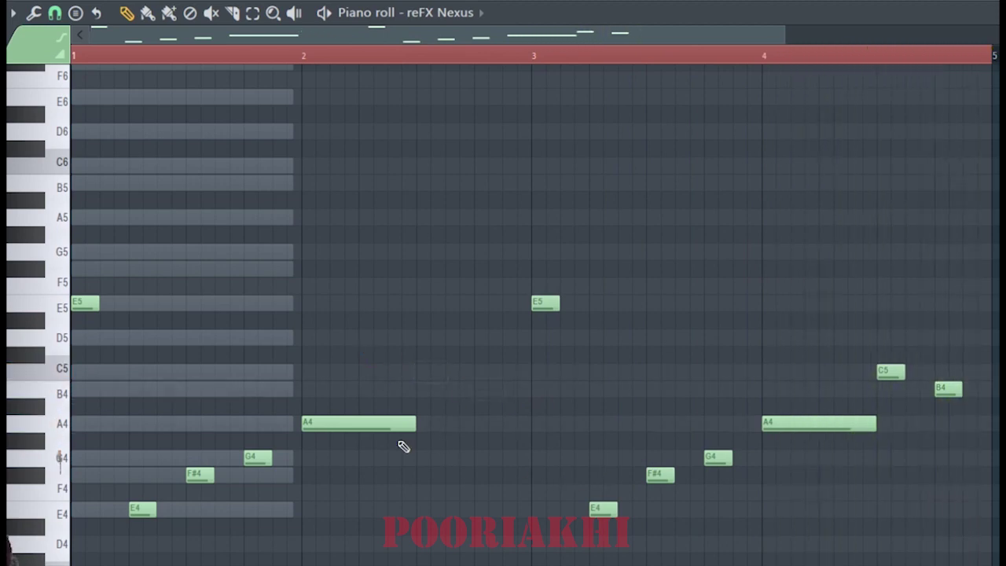
pyautogui.click(424, 457)
pyautogui.press('space')
pyautogui.click(476, 474)
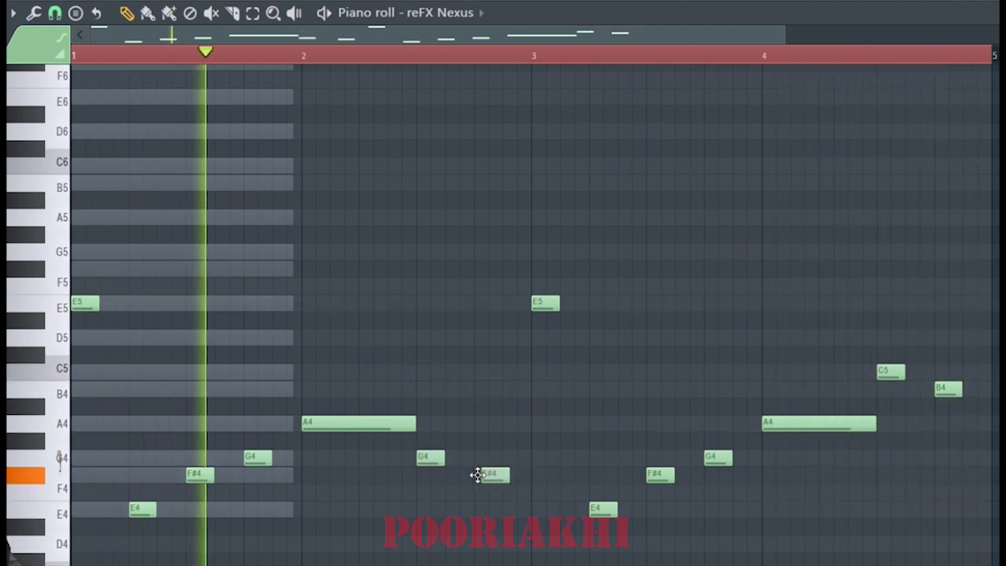
# Transpose the G4 and F#4 notes in bar 2 up one octave and play back the change.
pyautogui.moveTo(535, 433); pyautogui.dragTo(391, 517)
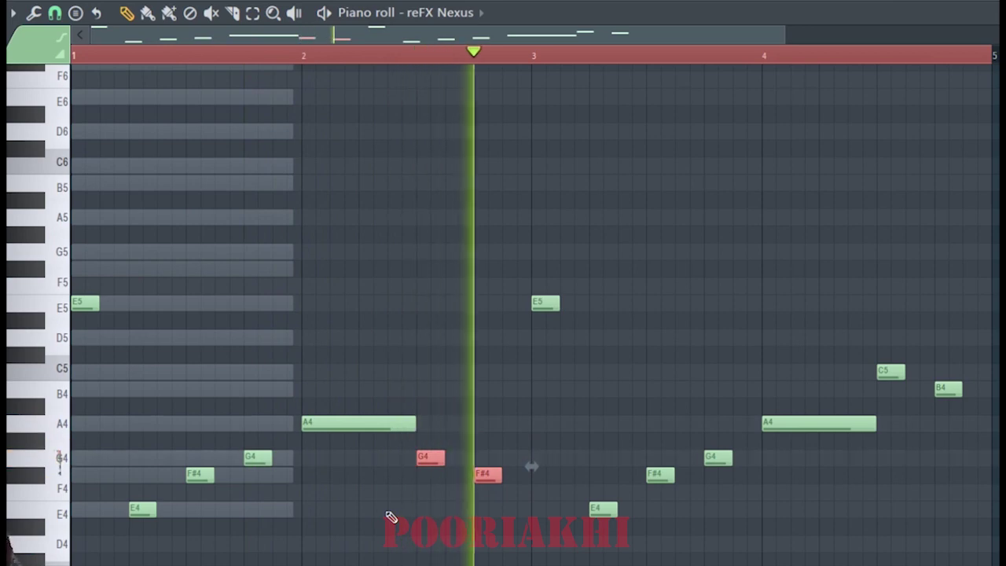
pyautogui.press('space')
pyautogui.hotkey('ctrl', 'Up')
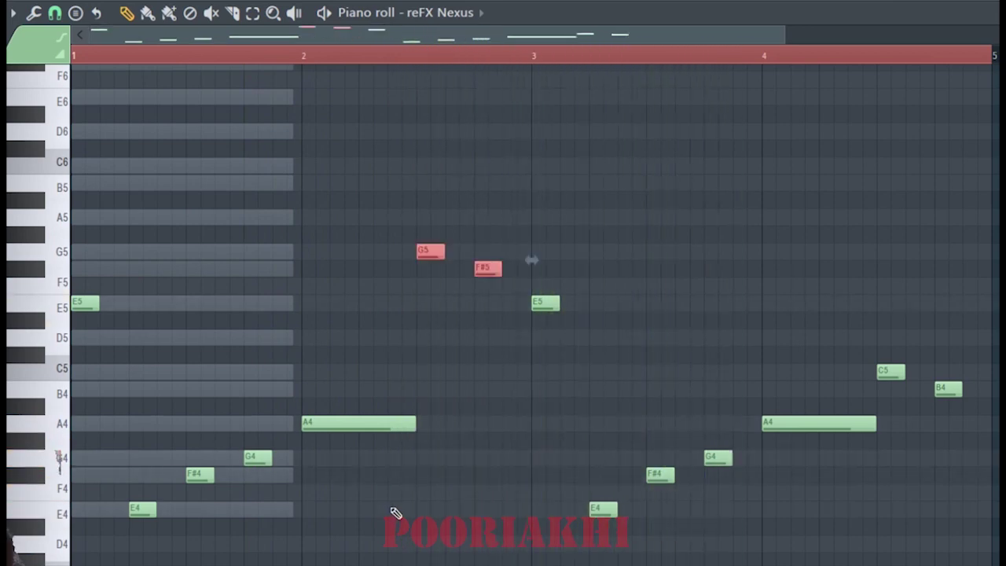
pyautogui.press('space')
pyautogui.hotkey('ctrl', 'd')
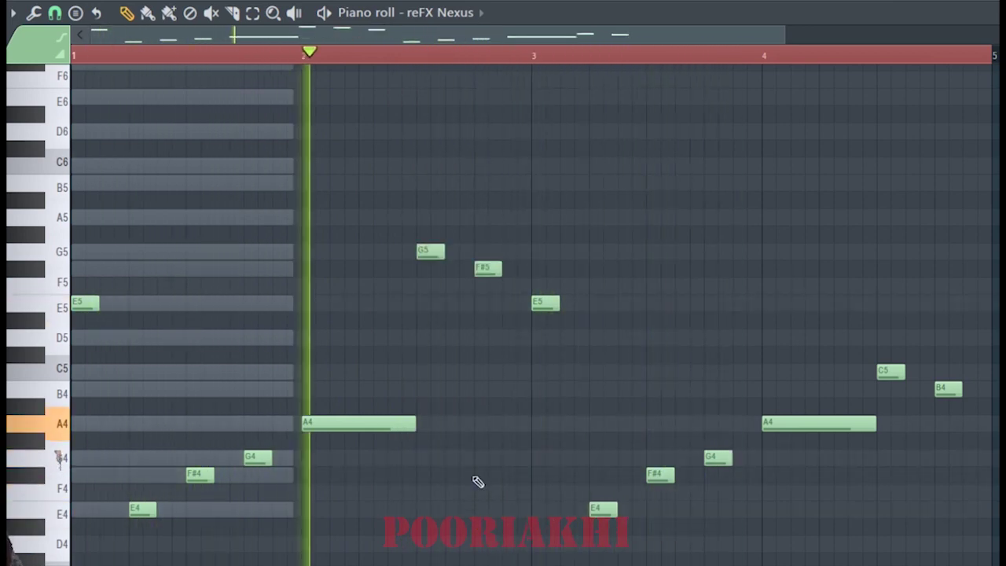
# Raise the E4, F#4, G4 and A4 notes in bars 1 and 2 by one octave and audition the melody.
pyautogui.moveTo(454, 399); pyautogui.dragTo(112, 534)
pyautogui.hotkey('ctrl', 'Up')
pyautogui.press('space')
pyautogui.press('space')
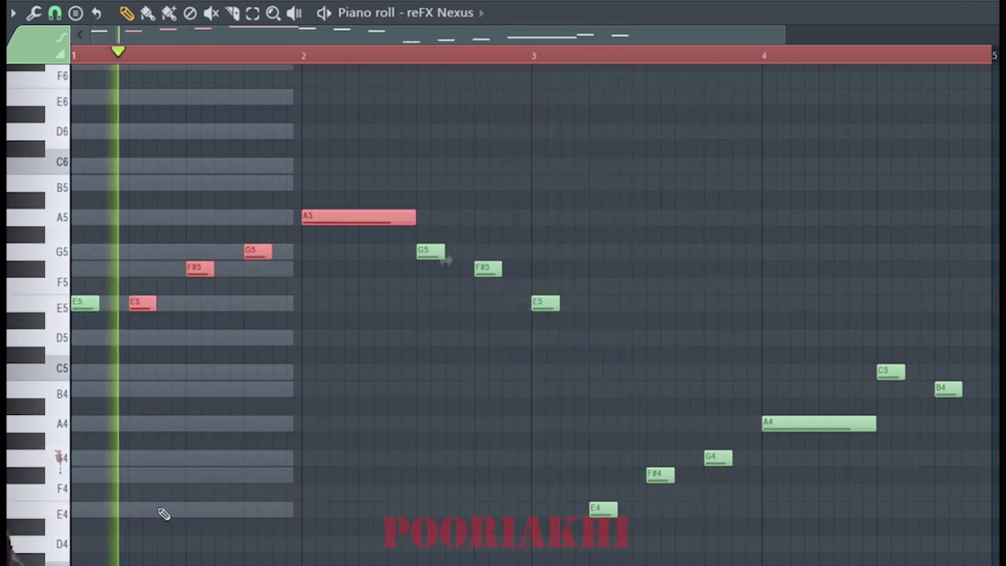
pyautogui.hotkey('ctrl', 'd')
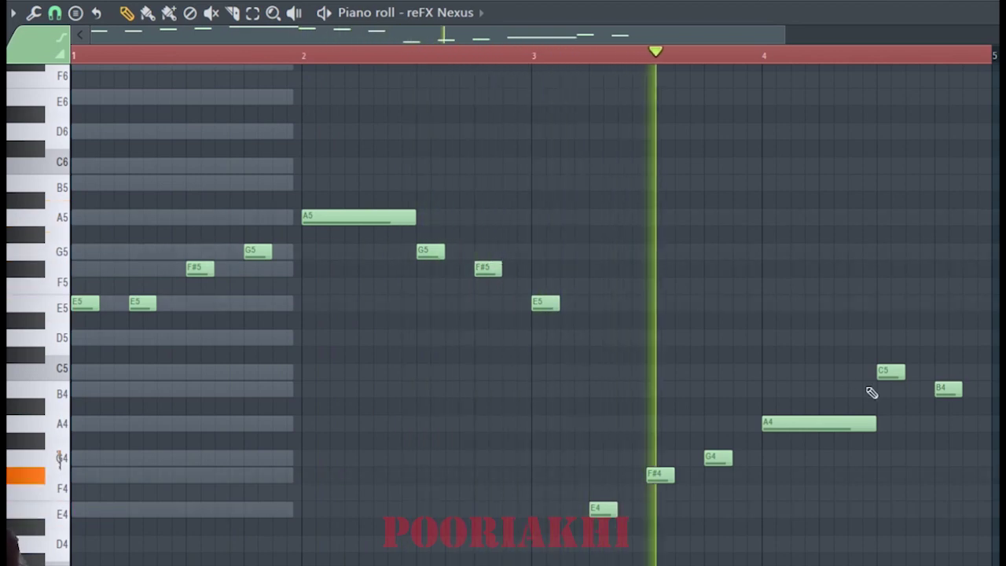
# Raise all notes after the first E5 in bars 3 and 4 by one octave, and clear the selection.
pyautogui.moveTo(993, 369); pyautogui.dragTo(547, 541)
pyautogui.hotkey('ctrl', 'Up')
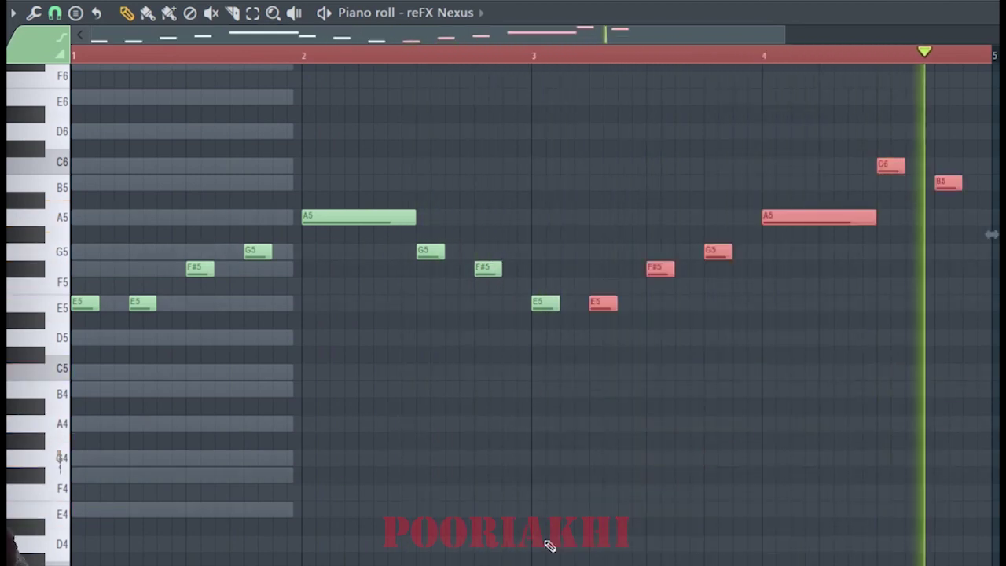
pyautogui.press('space')
pyautogui.hotkey('ctrl', 'd')
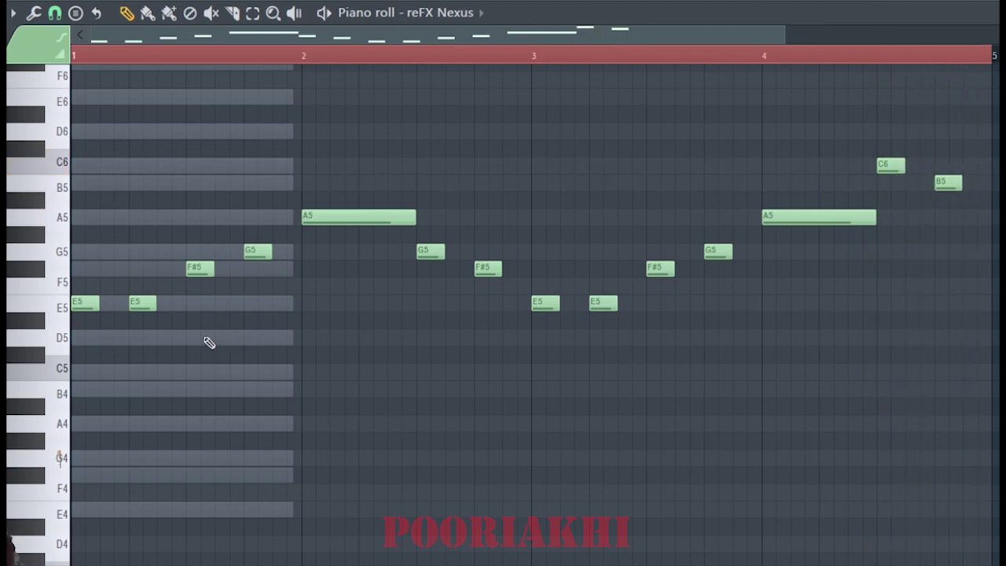
# Move the C6 and B5 notes at the end of bar 4 down together to G5 and F#5.
pyautogui.moveTo(853, 142); pyautogui.dragTo(972, 207)
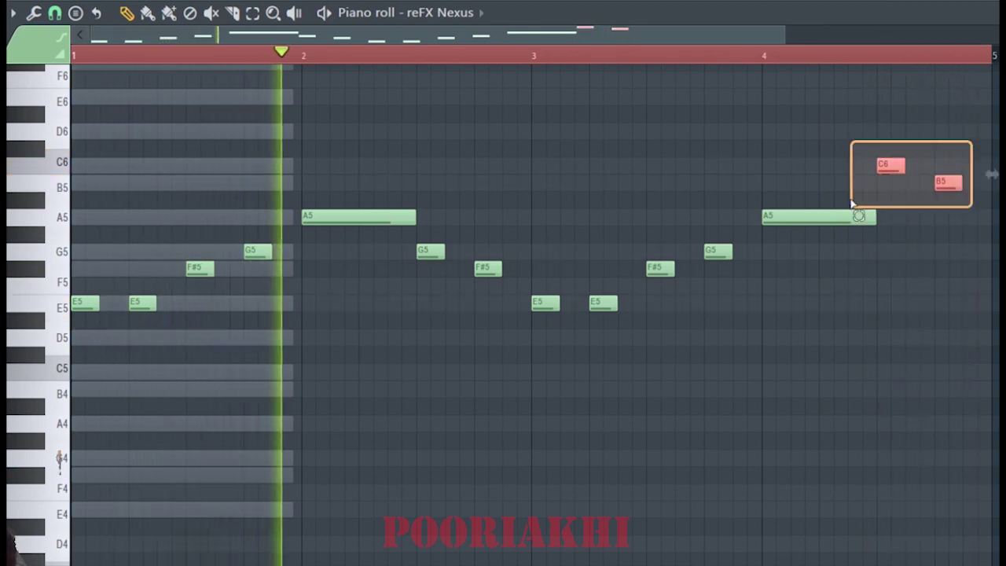
pyautogui.moveTo(890, 165); pyautogui.dragTo(888, 253)
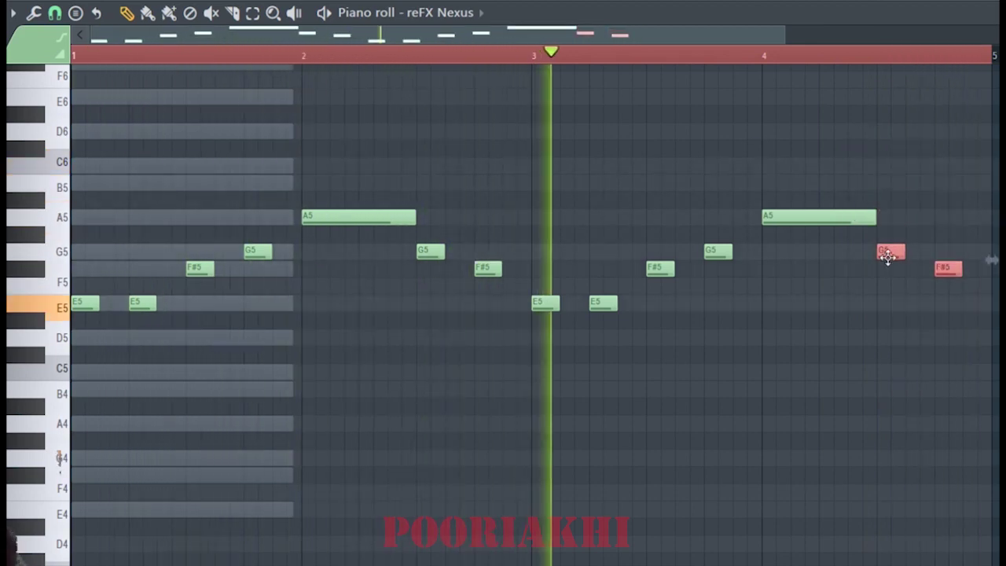
pyautogui.click(883, 294)
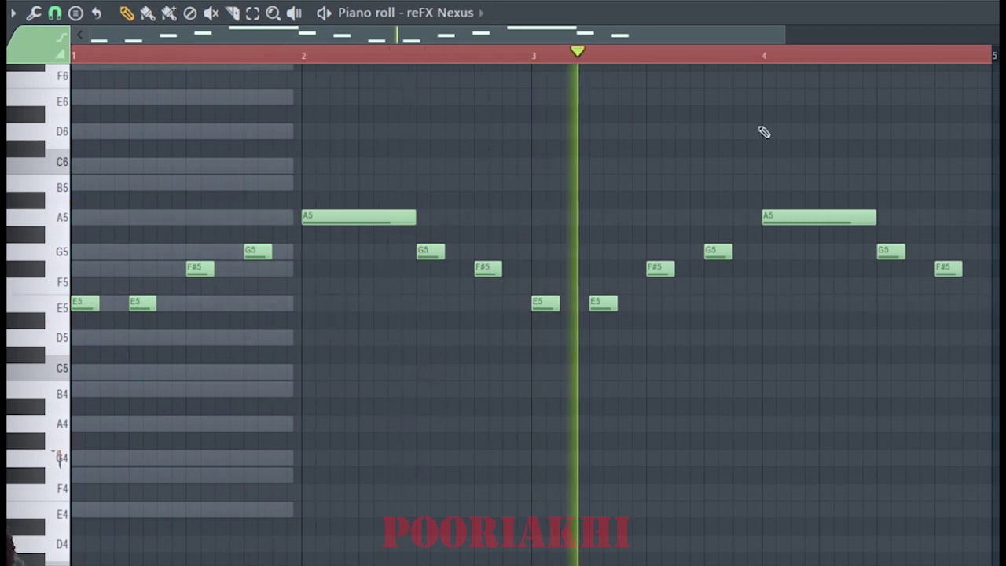
# Repeat the Pattern 9 clip three more times on Track 5 of the playlist, filling bars 5 to 16.
pyautogui.press('F5')
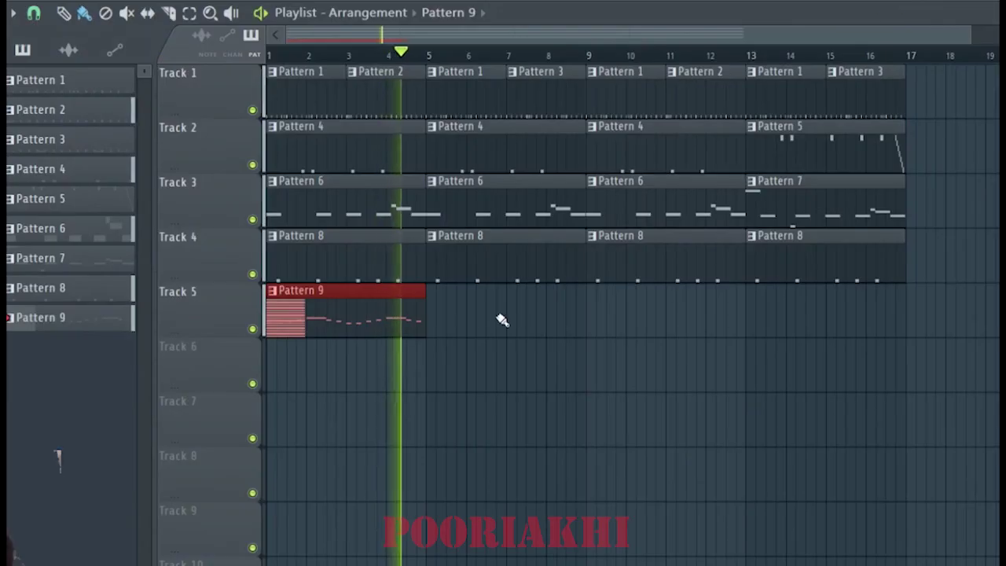
pyautogui.moveTo(427, 314)
pyautogui.mouseDown()
pyautogui.moveTo(698, 325)
pyautogui.moveTo(847, 319)
pyautogui.mouseUp()
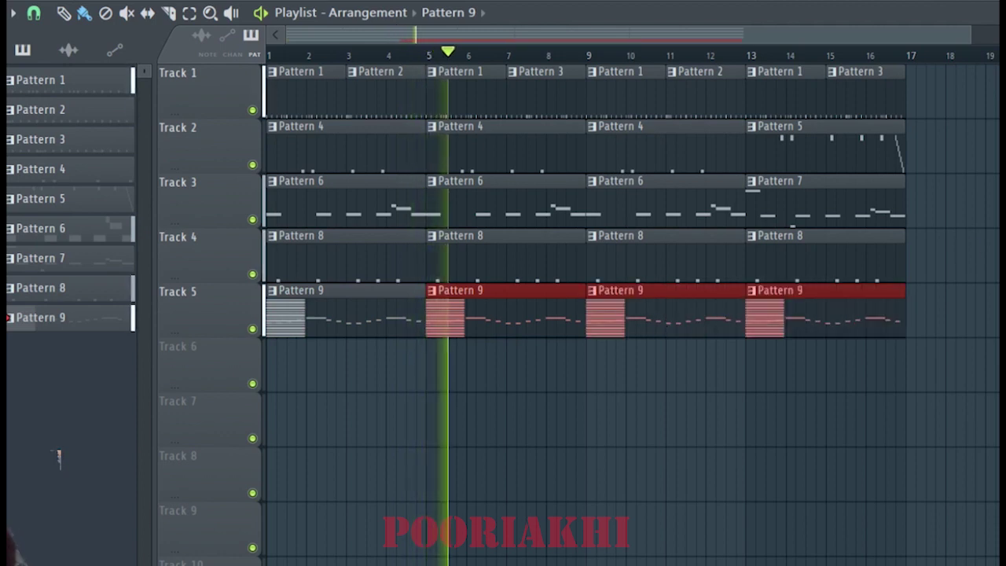
pyautogui.press('space')
# Play the arrangement, open the reFX Nexus channel's instrument settings and set the filter cutoff to 40.
pyautogui.press('F6')
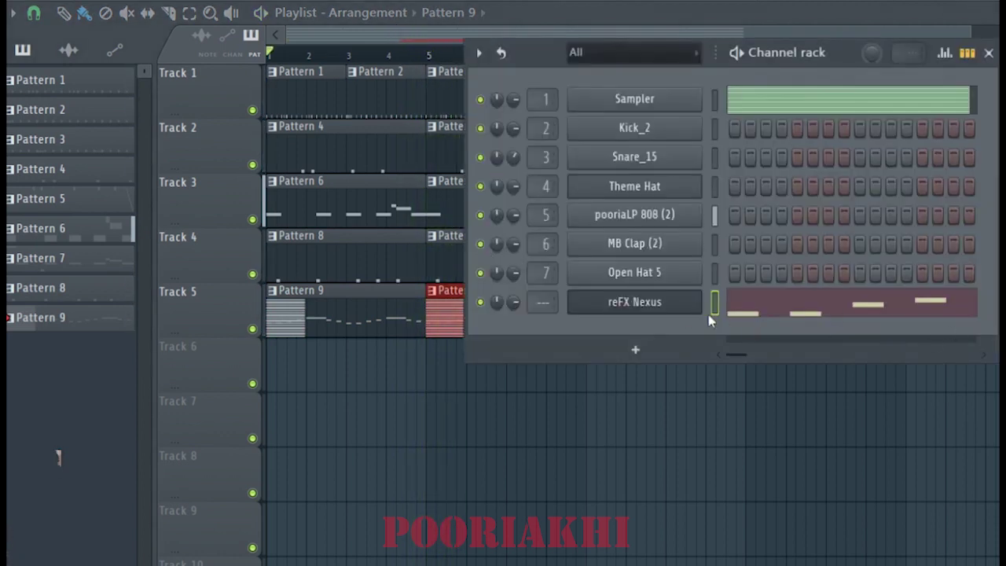
pyautogui.click(674, 309)
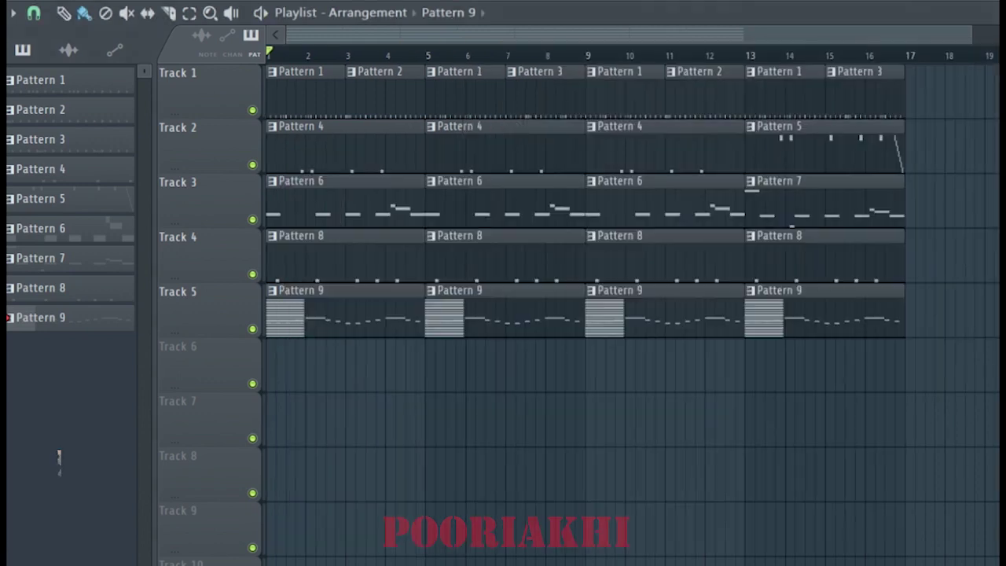
pyautogui.press('space')
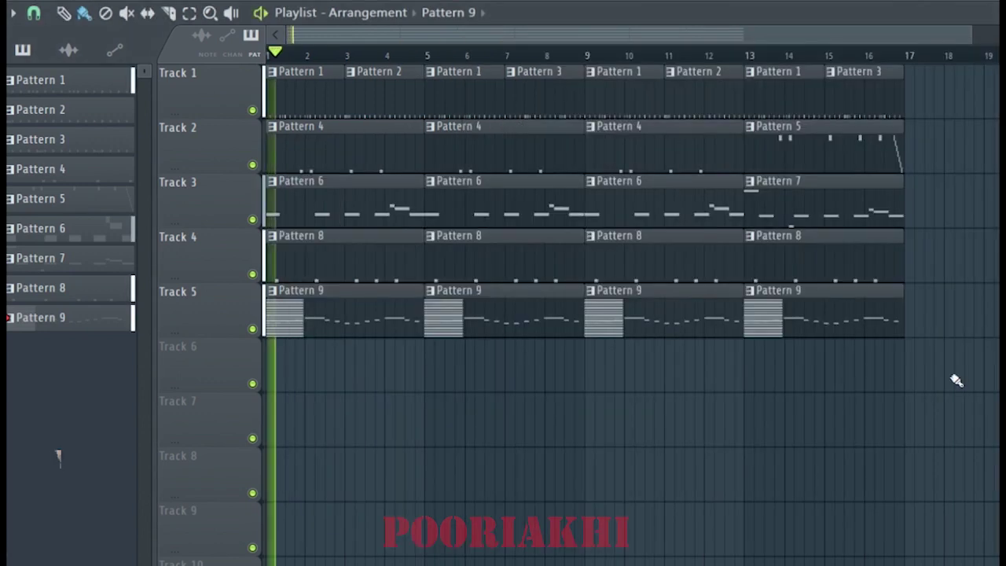
pyautogui.press('F6')
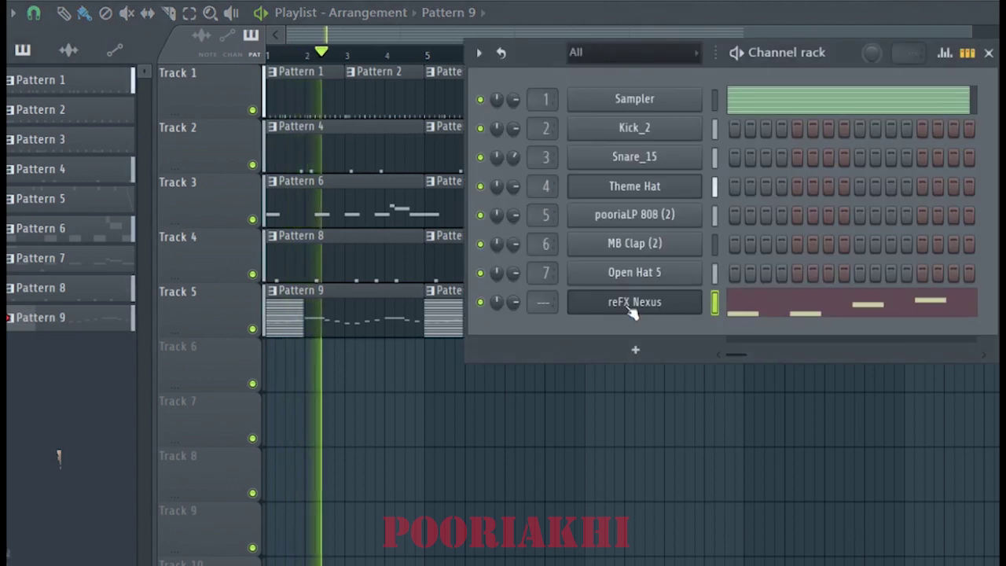
pyautogui.click(634, 310)
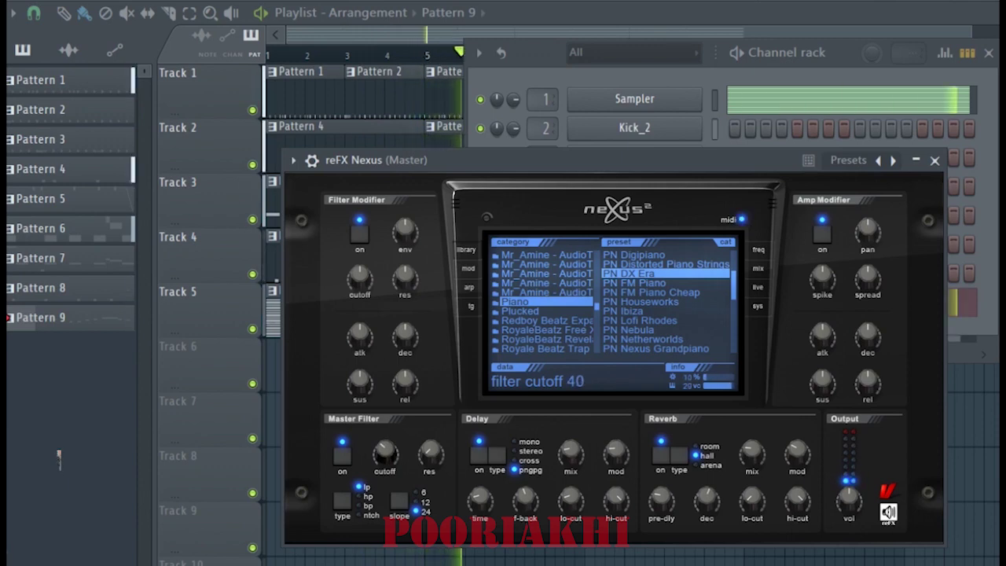
pyautogui.press('F5')
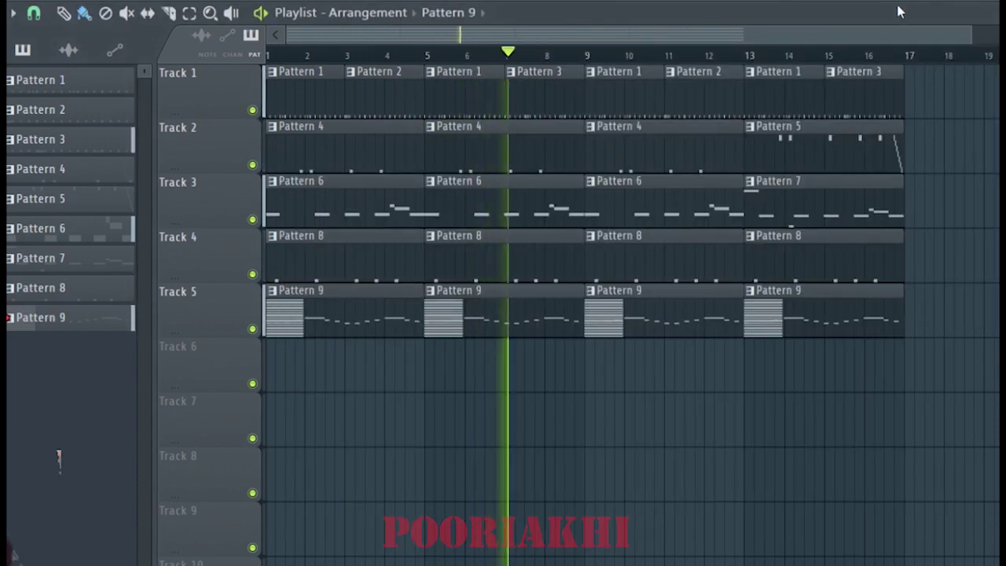
# Stop playback and review Pattern 9's reFX Nexus notes in the piano roll.
pyautogui.press('F6')
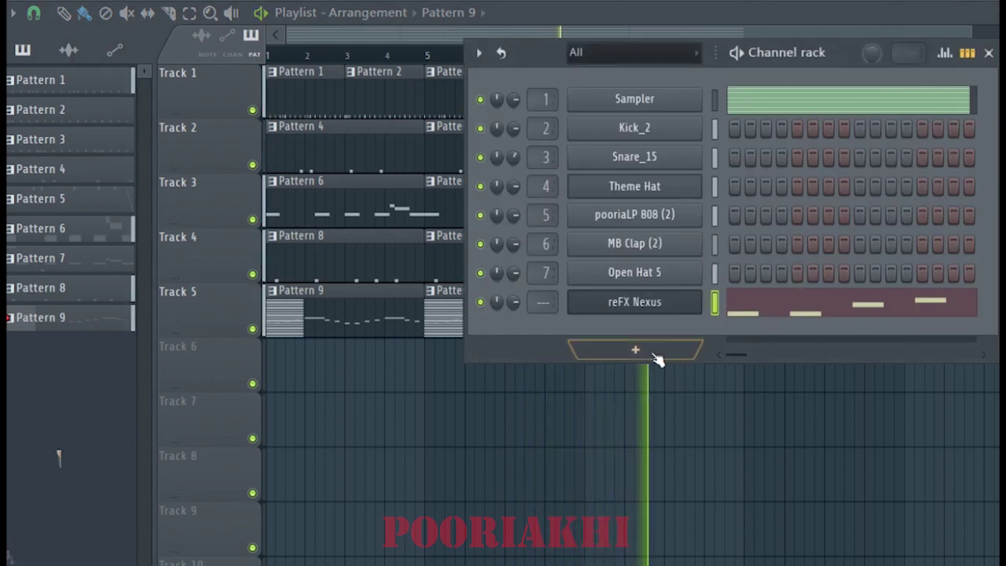
pyautogui.press('space')
pyautogui.click(862, 310)
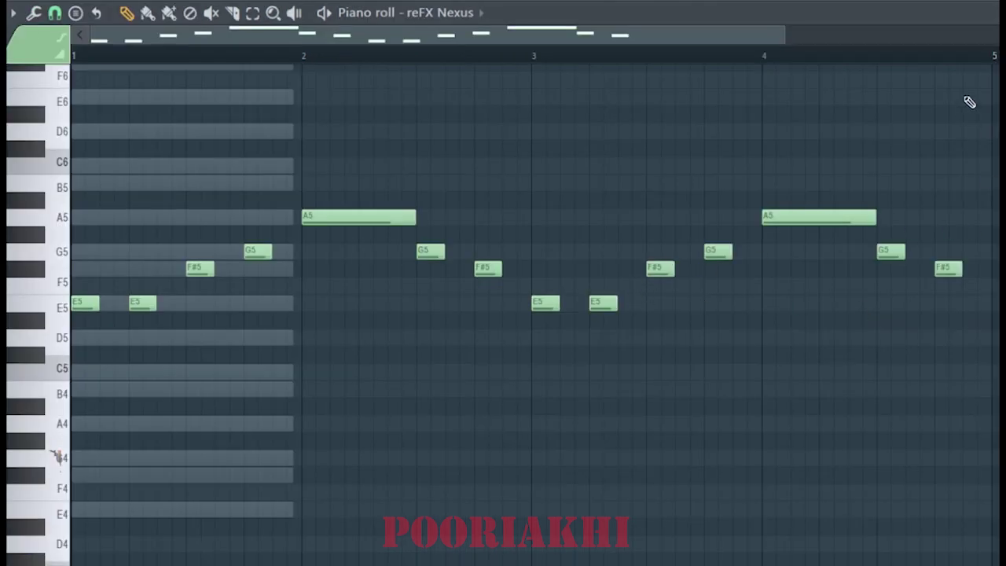
pyautogui.press('Escape')
pyautogui.press('Escape')
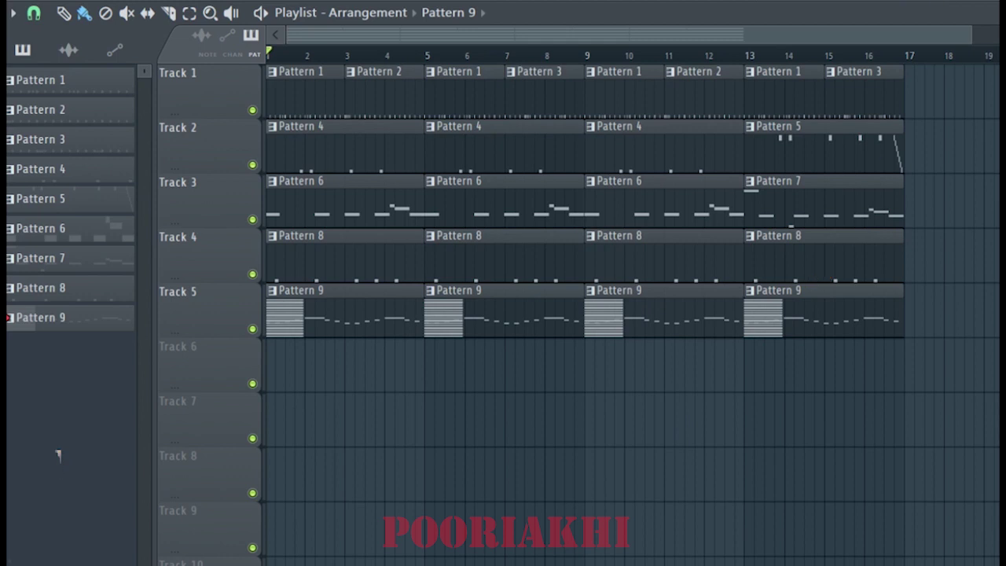
# Add a second reFX Nexus instrument to the channel rack.
pyautogui.press('F6')
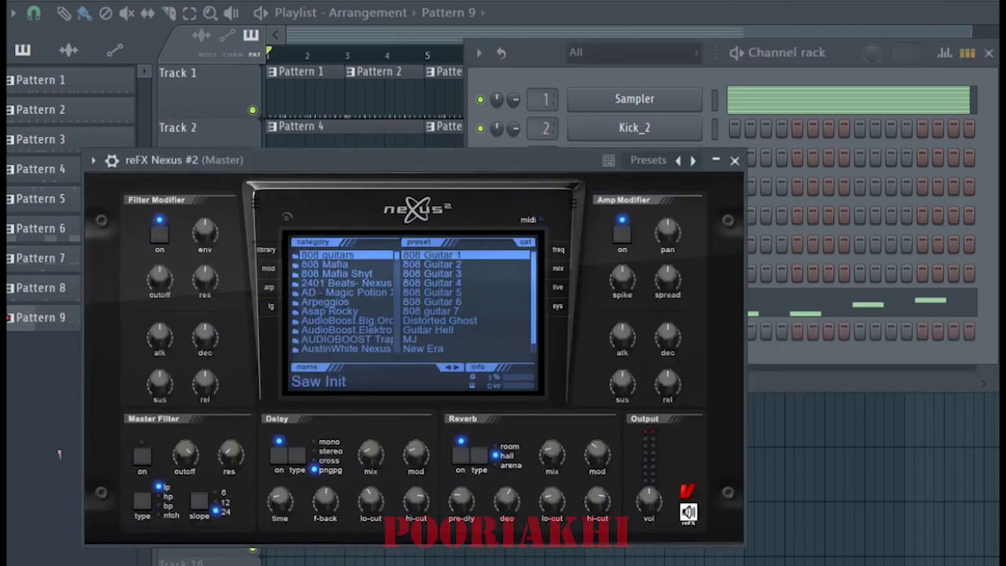
# Audition the 808 Piano 1 and 808 orch hit 2 presets from the 808 Mafia Shyt category on reFX Nexus #2.
pyautogui.click(346, 274)
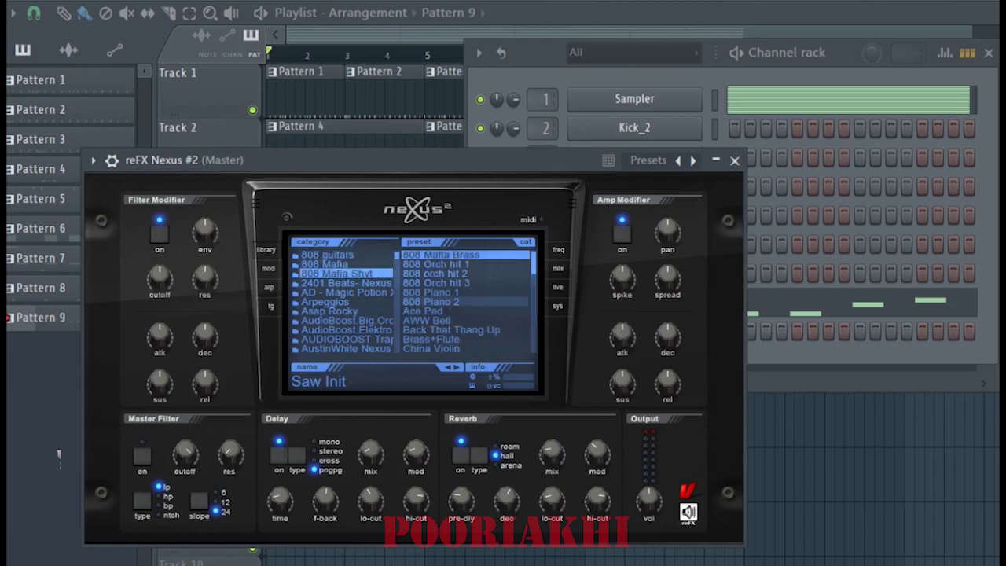
pyautogui.press('Down')
pyautogui.press('Down')
pyautogui.press('Down')
pyautogui.press('Down')
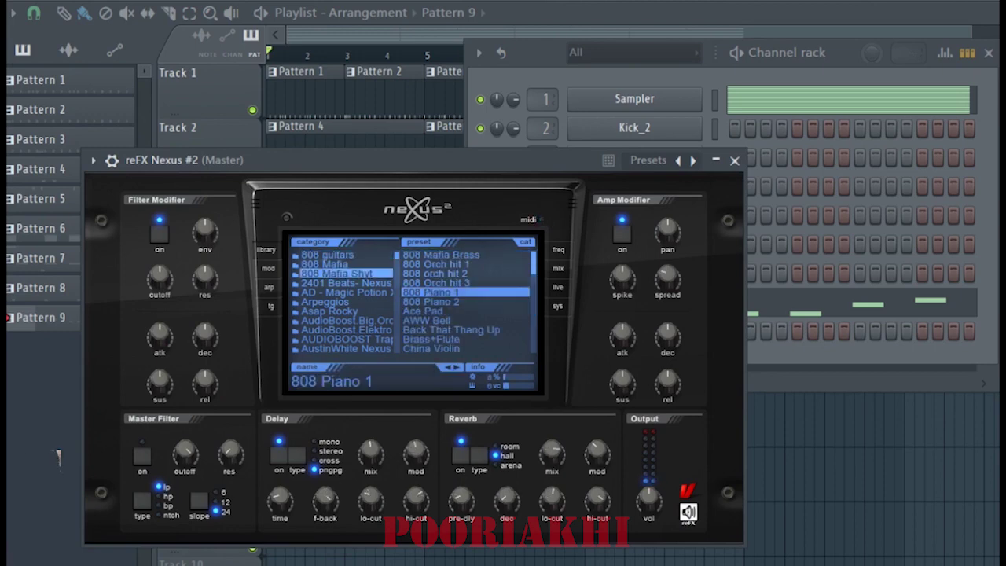
pyautogui.press('Up')
pyautogui.press('Up')
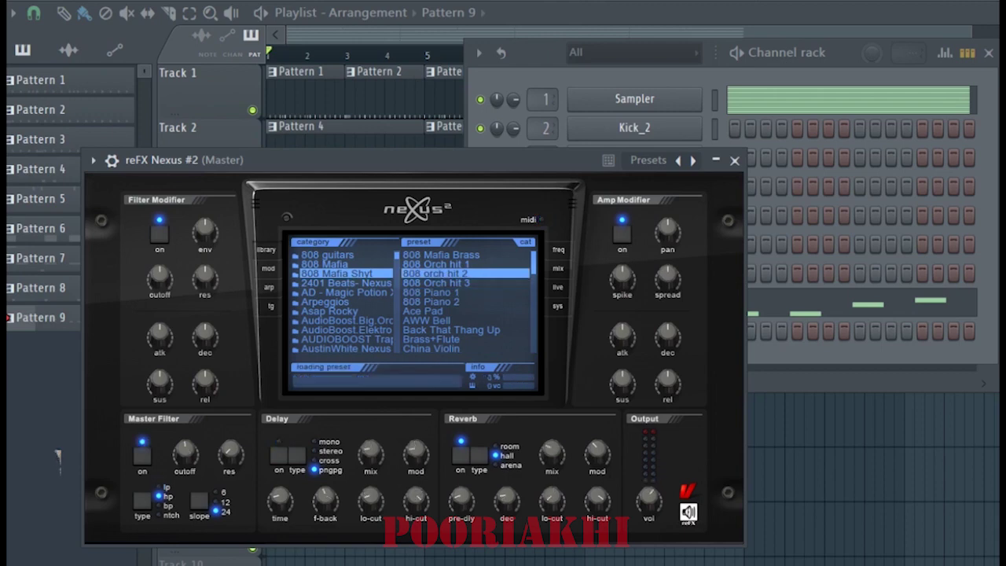
# Load the PN Ballad Grand Piano preset from the Piano category and browse the remaining piano presets.
pyautogui.scroll(-15, 344, 302)
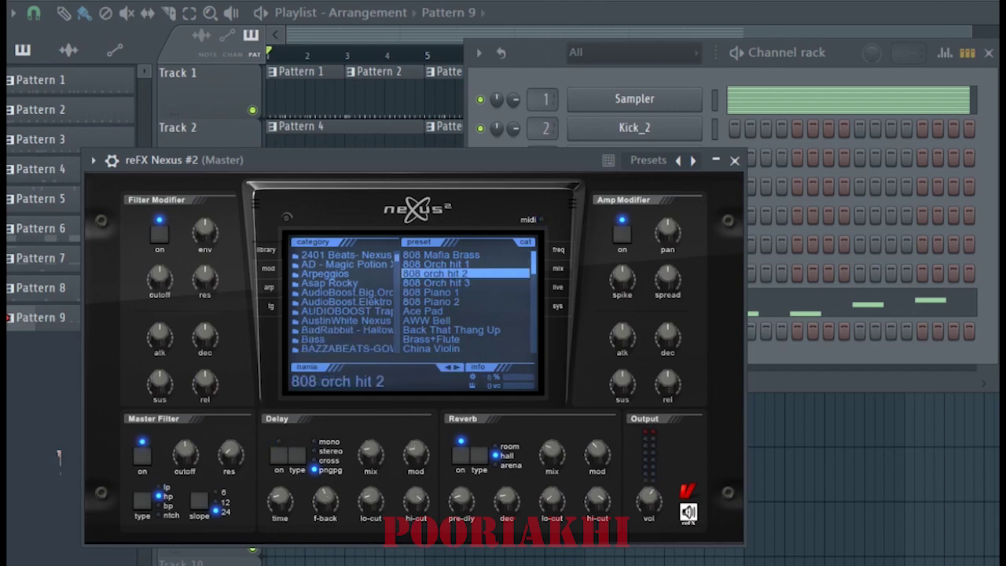
pyautogui.scroll(-8, 346, 302)
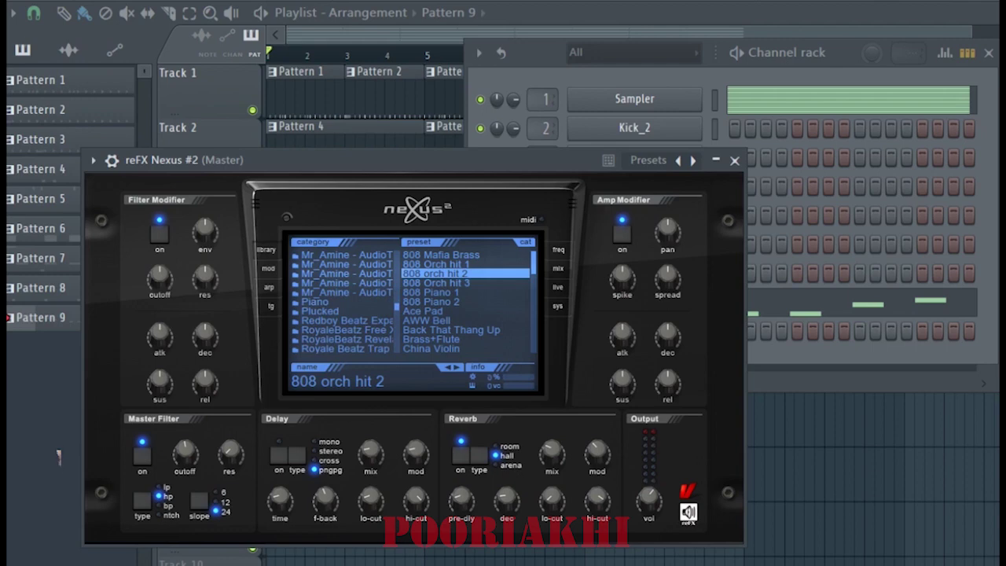
pyautogui.scroll(-2, 346, 302)
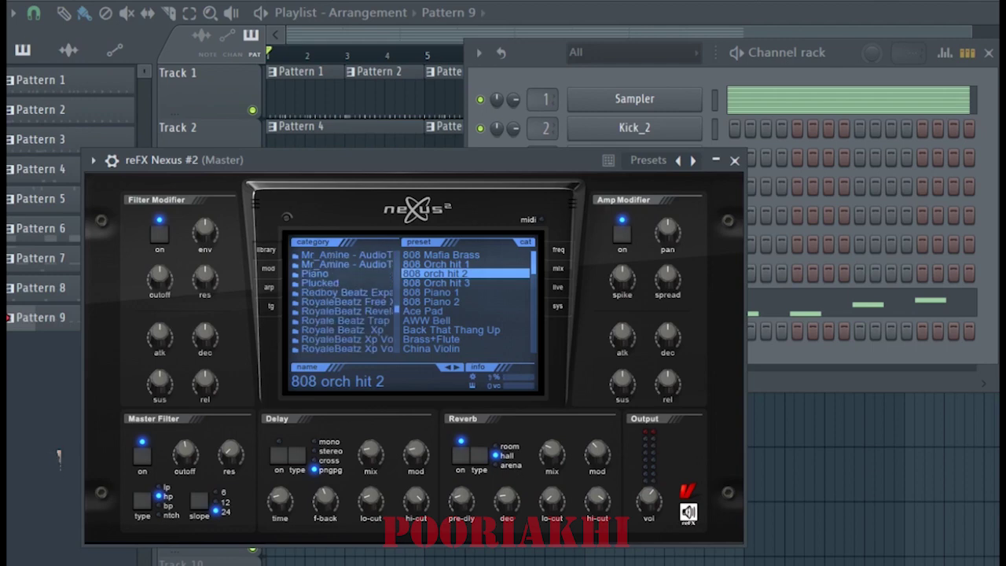
pyautogui.scroll(2, 345, 302)
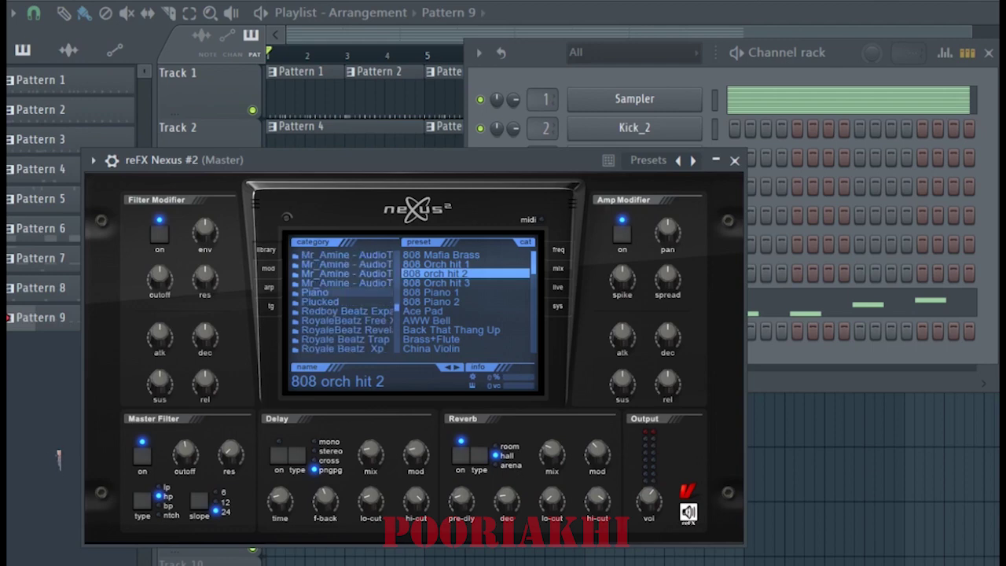
pyautogui.click(346, 293)
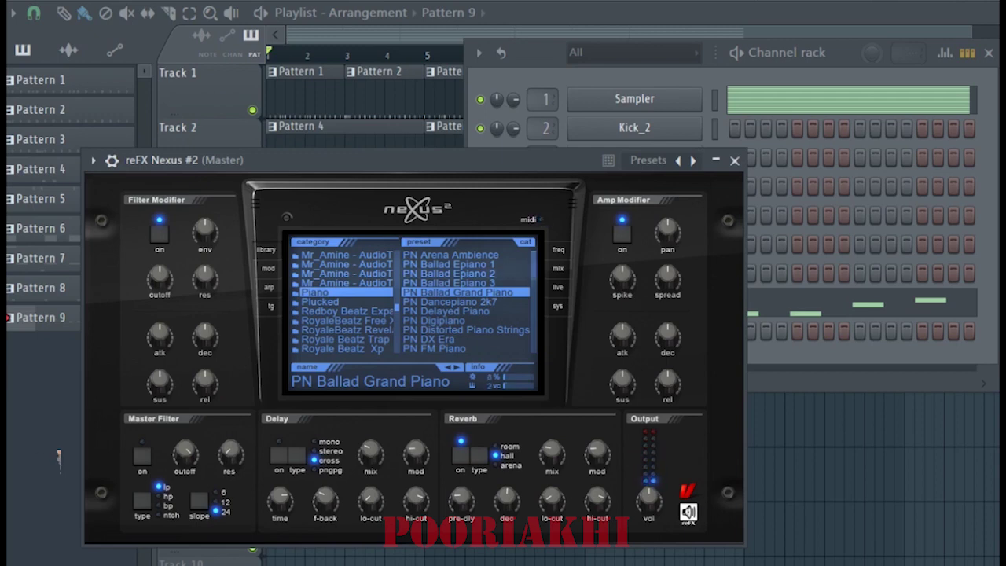
pyautogui.scroll(-3, 464, 301)
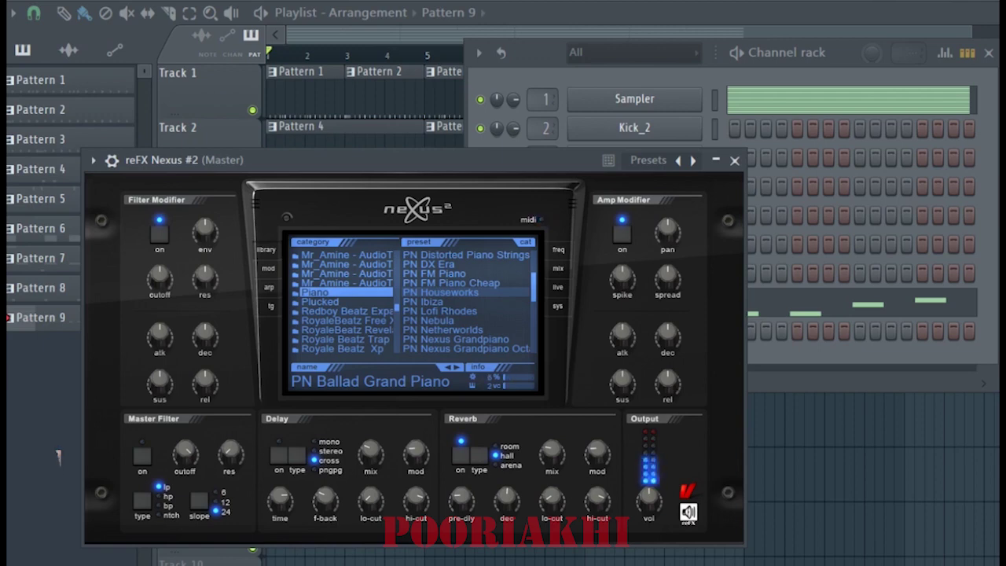
pyautogui.scroll(-3, 468, 301)
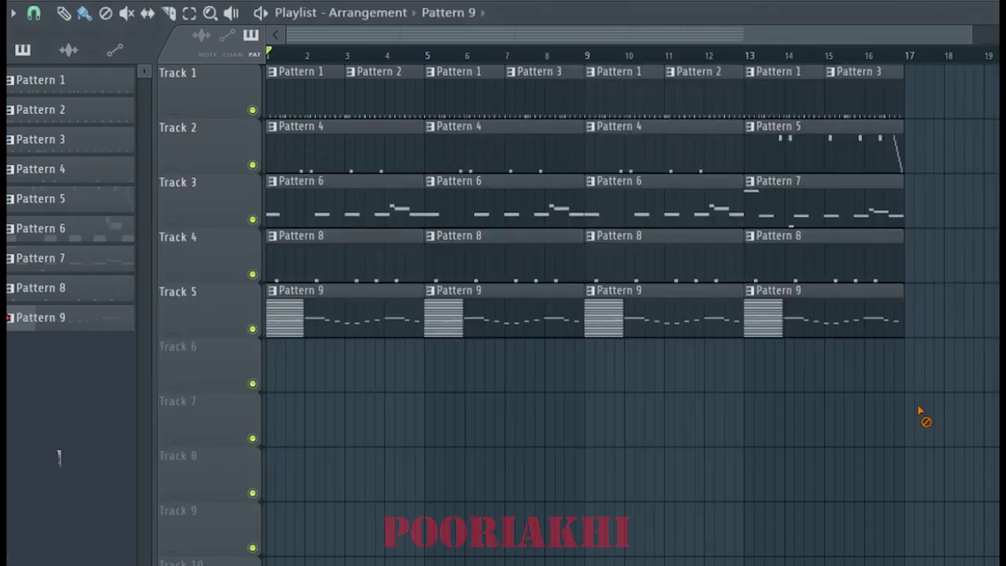
# Play the arrangement and open the piano roll of reFX Nexus #2 for Pattern 9.
pyautogui.press('space')
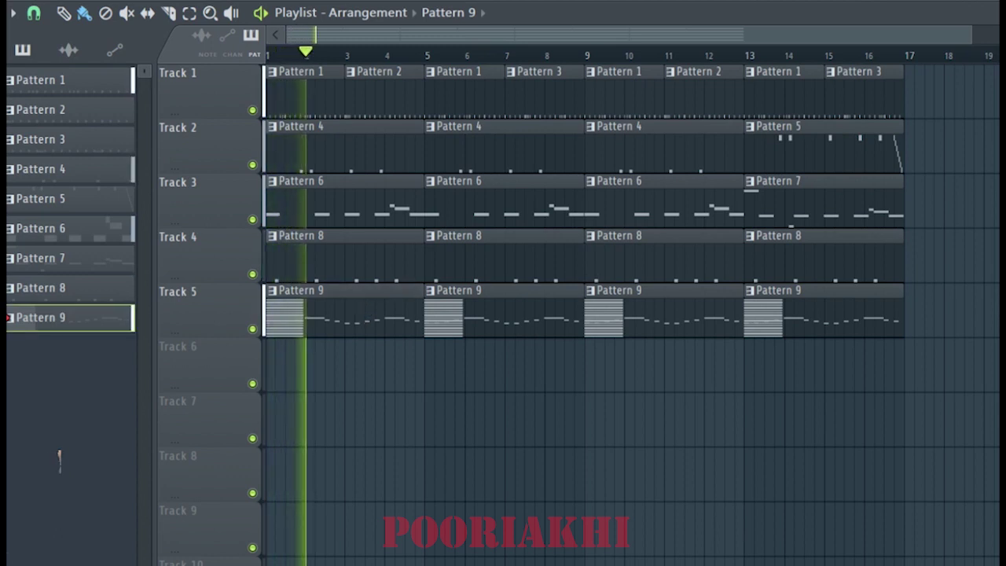
pyautogui.press('F6')
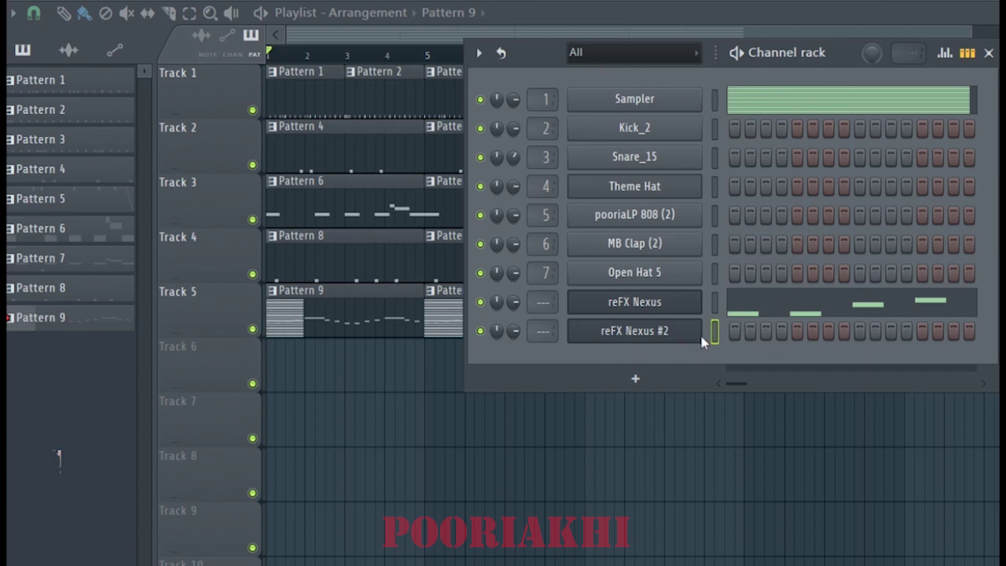
pyautogui.press('F7')
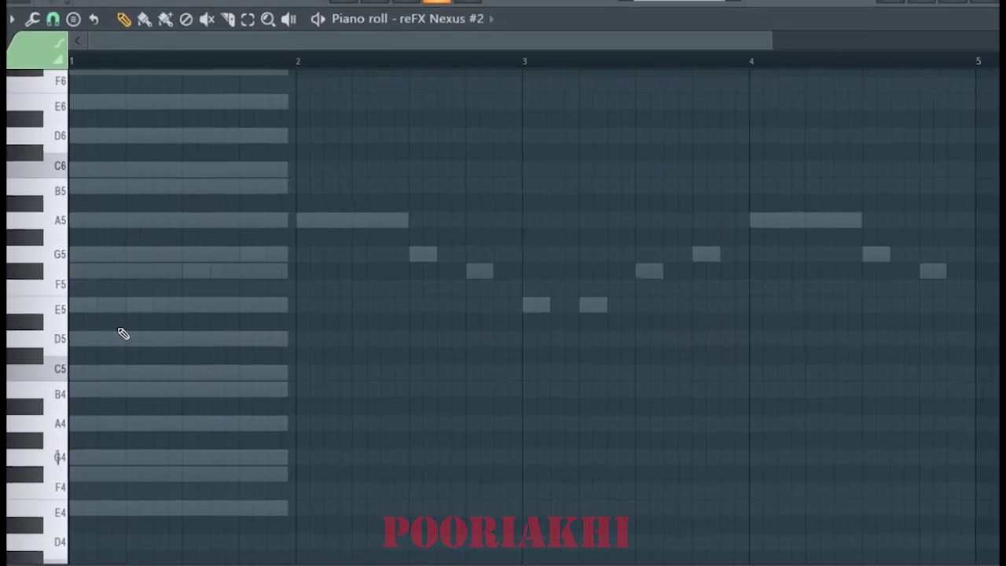
# Place short E5 and E4 notes at the start of bar 1 and listen to them with the arrangement.
pyautogui.click(83, 304)
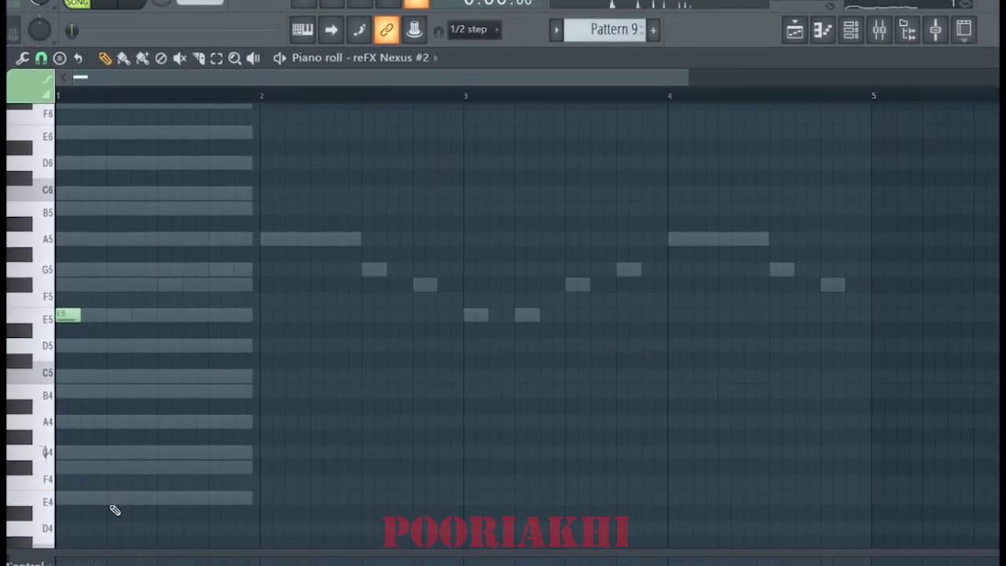
pyautogui.click(68, 497)
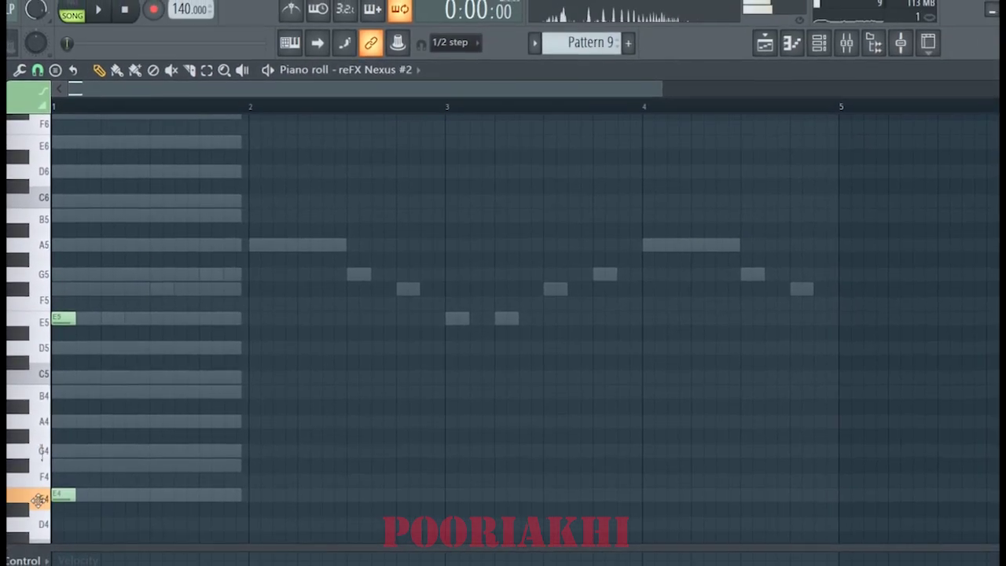
pyautogui.press('space')
pyautogui.moveTo(106, 313); pyautogui.dragTo(81, 265)
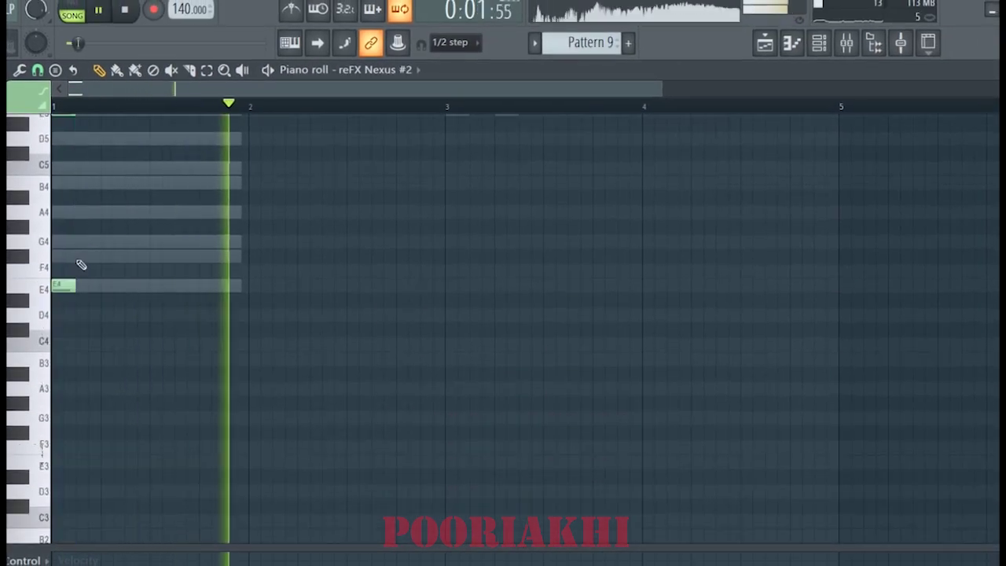
pyautogui.press('space')
pyautogui.press('space')
pyautogui.press('space')
pyautogui.scroll(2, 118, 227)
# Select the E5 and E4 notes, lengthen both to fill bar 1, and play them back.
pyautogui.moveTo(113, 146); pyautogui.dragTo(20, 441)
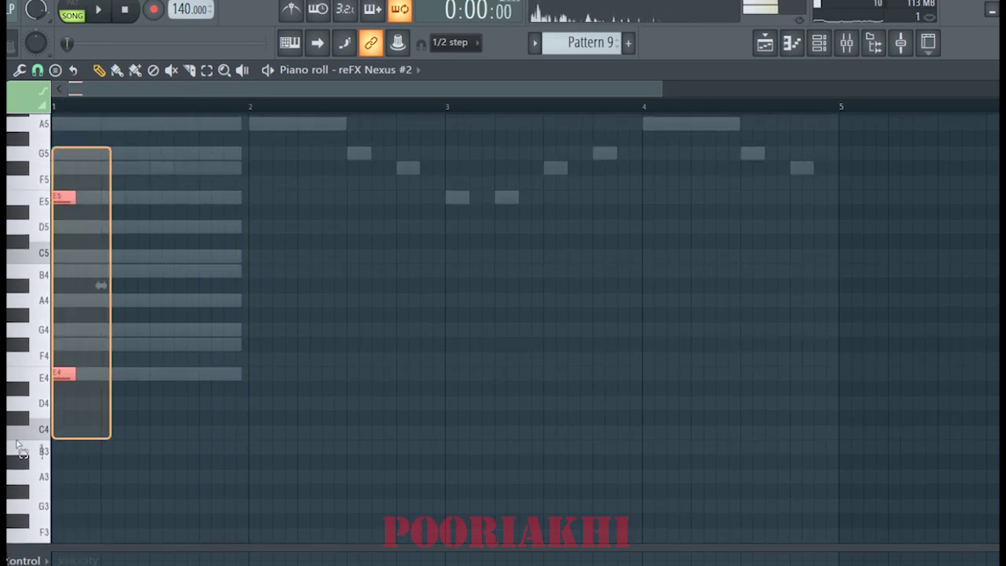
pyautogui.press('space')
pyautogui.moveTo(82, 378); pyautogui.dragTo(246, 414)
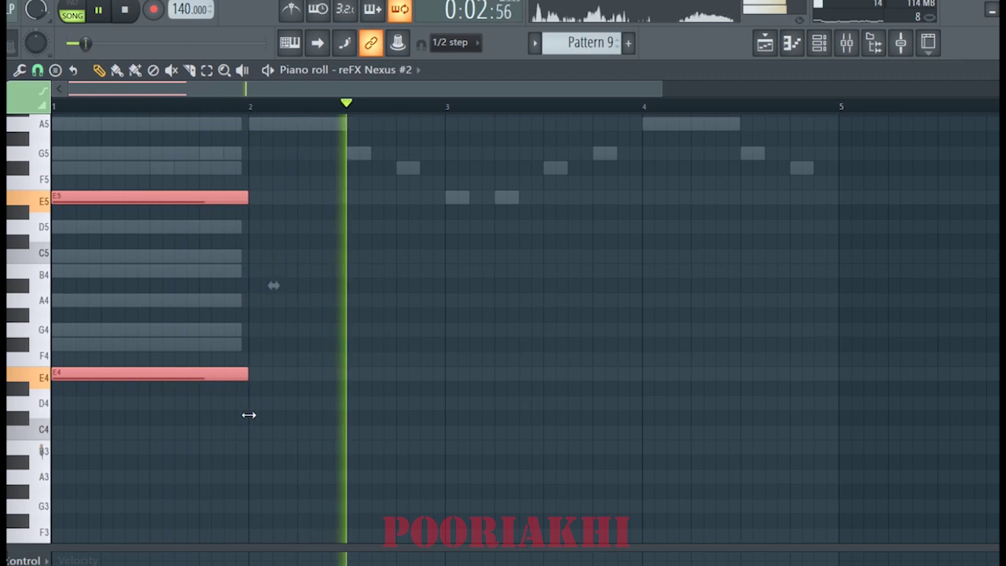
pyautogui.press('space')
pyautogui.press('space')
# Transpose both selected notes down one octave to E4 and E3, and listen to the result.
pyautogui.hotkey('ctrl', 'Down')
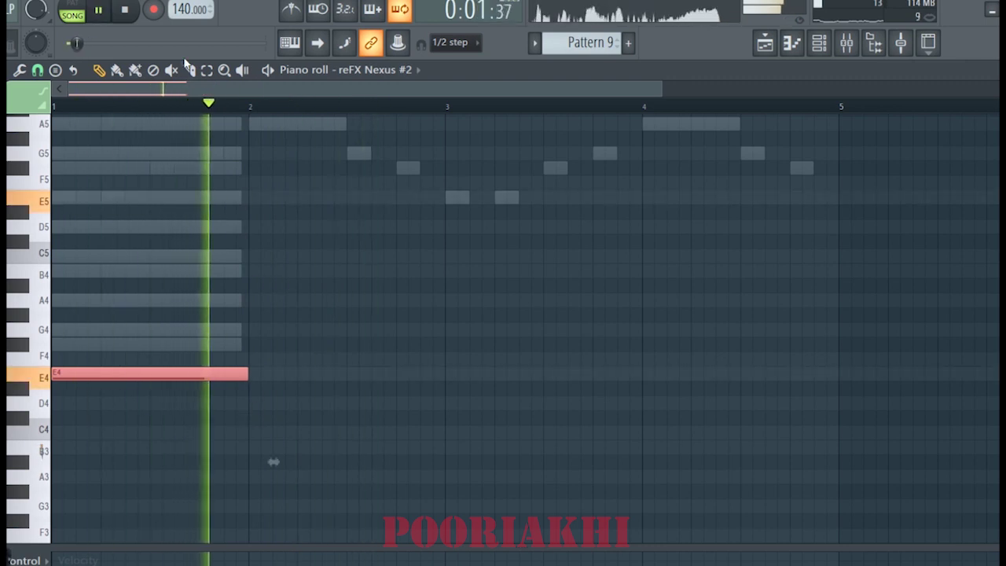
pyautogui.press('space')
pyautogui.press('space')
pyautogui.scroll(-3, 239, 320)
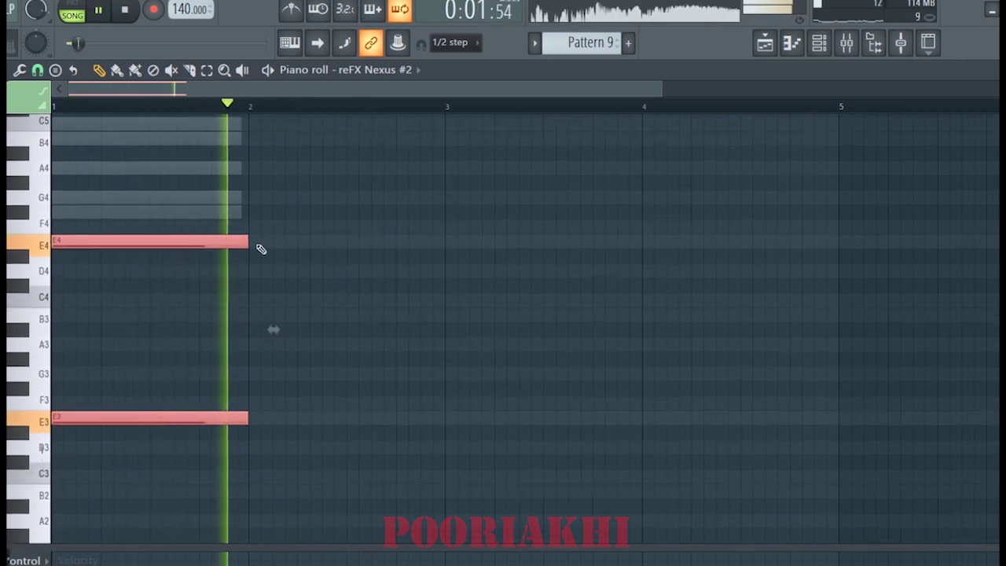
pyautogui.moveTo(275, 177); pyautogui.dragTo(149, 443)
pyautogui.press('space')
pyautogui.scroll(3, 149, 442)
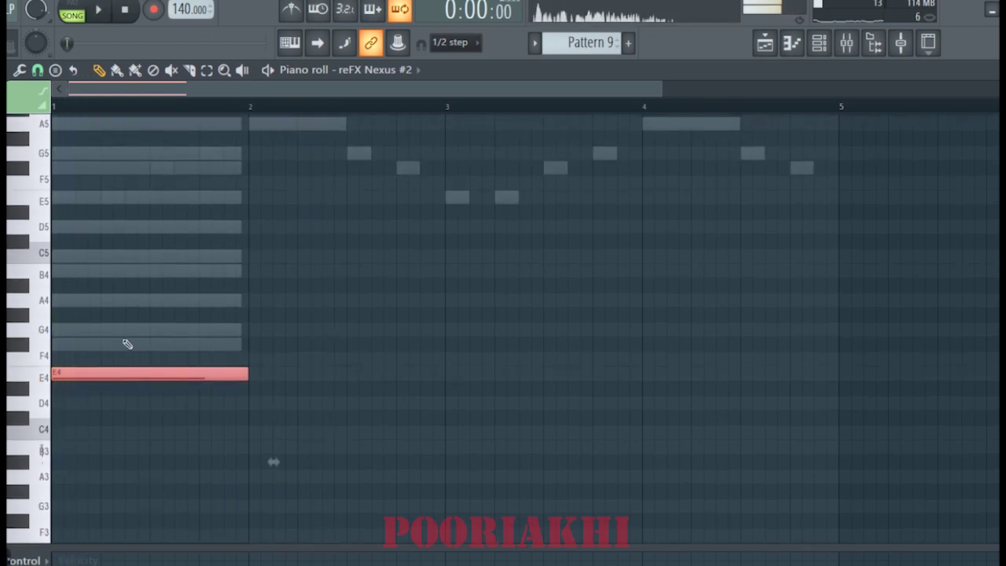
# Add a G4 note on beat 2 of bar 1 and shorten it to end at bar 2.
pyautogui.click(81, 327)
pyautogui.press('space')
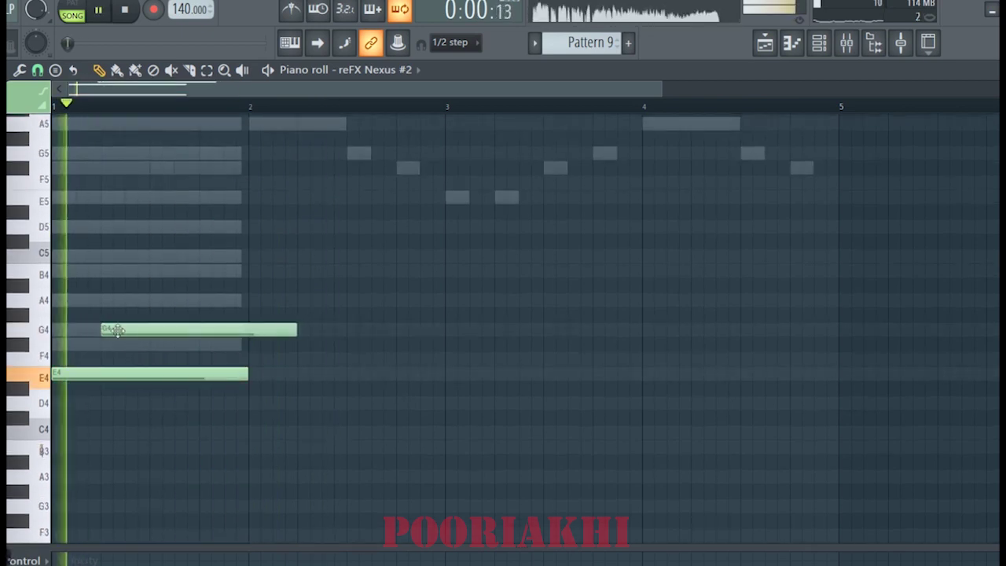
pyautogui.press('space')
pyautogui.press('space')
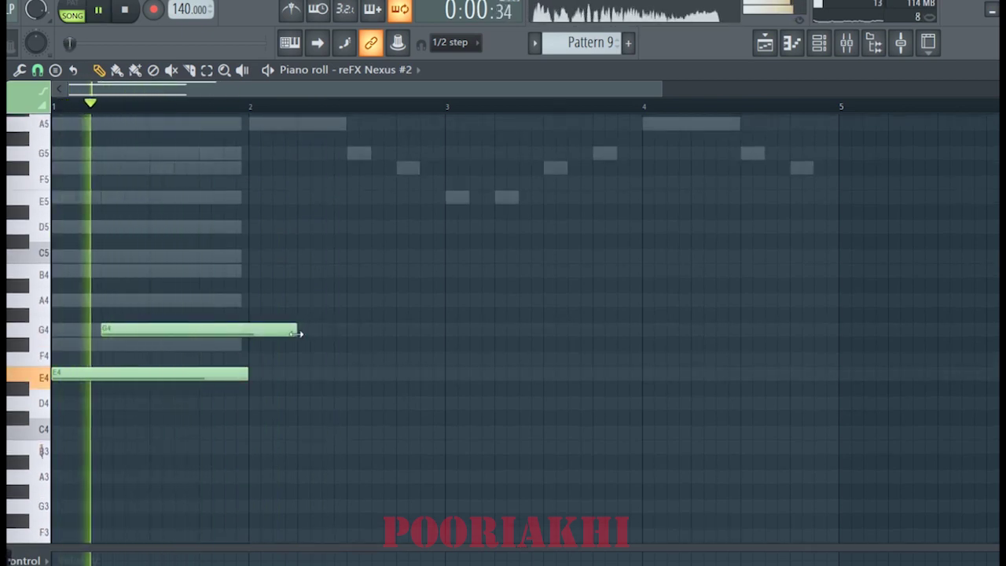
pyautogui.moveTo(301, 332); pyautogui.dragTo(248, 338)
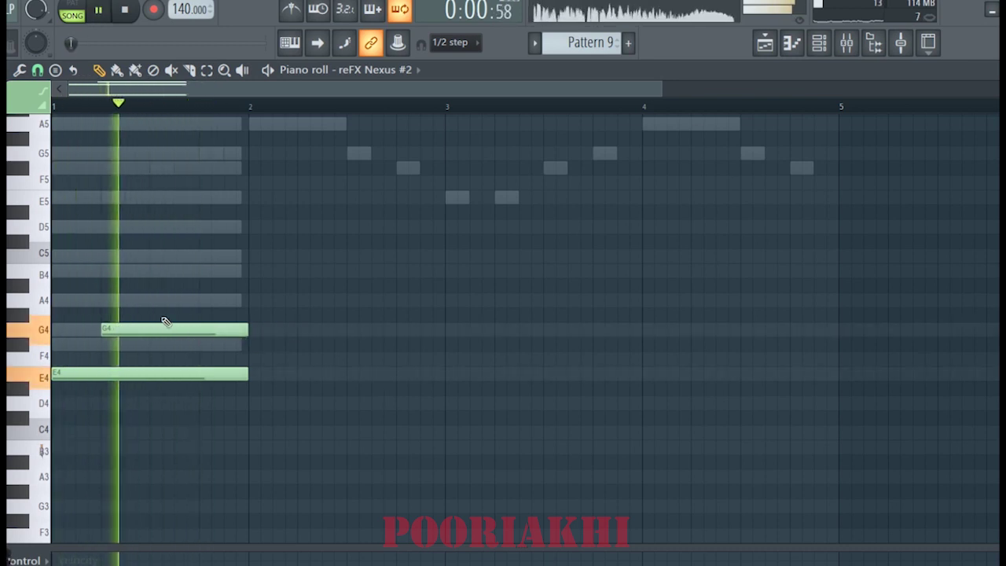
# Add a B4 note on beat 3 of bar 1 and play back the chord notes.
pyautogui.click(150, 270)
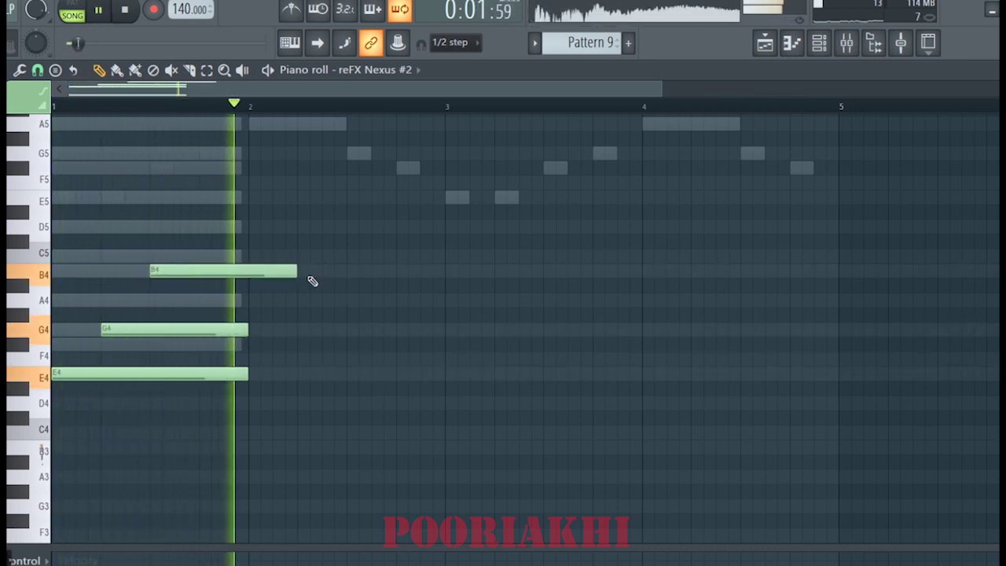
pyautogui.press('space')
pyautogui.press('space')
pyautogui.press('space')
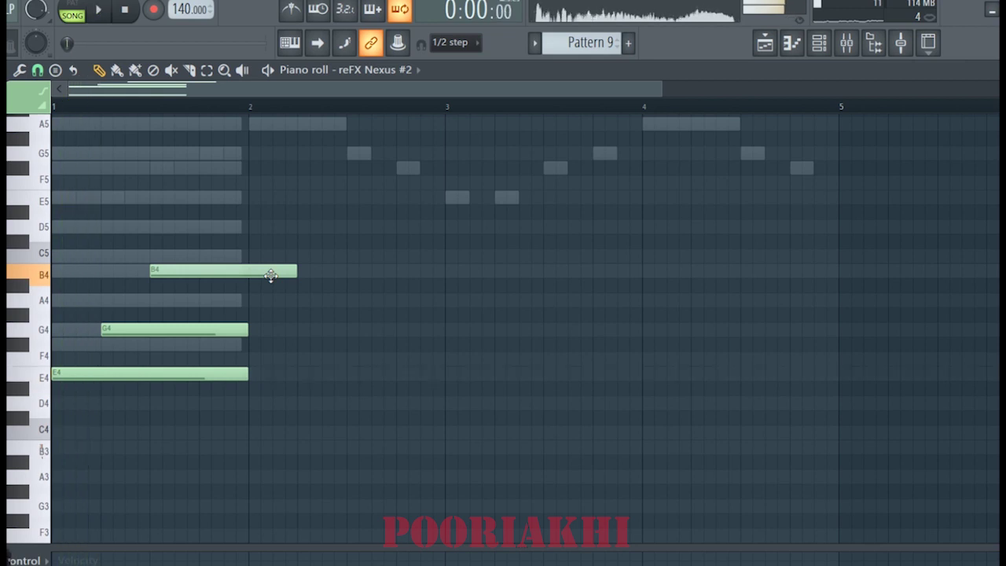
# Raise the beat 2 note from G4 to B4 and the beat 3 note to D5, and listen to the change.
pyautogui.moveTo(150, 337); pyautogui.dragTo(180, 216)
pyautogui.press('space')
pyautogui.press('space')
pyautogui.press('space')
pyautogui.press('space')
pyautogui.press('space')
# Add a G4 note on beat 4 of bar 1, and trim it and the D5 note to end at bar 2.
pyautogui.click(197, 311)
pyautogui.moveTo(197, 309); pyautogui.dragTo(199, 326)
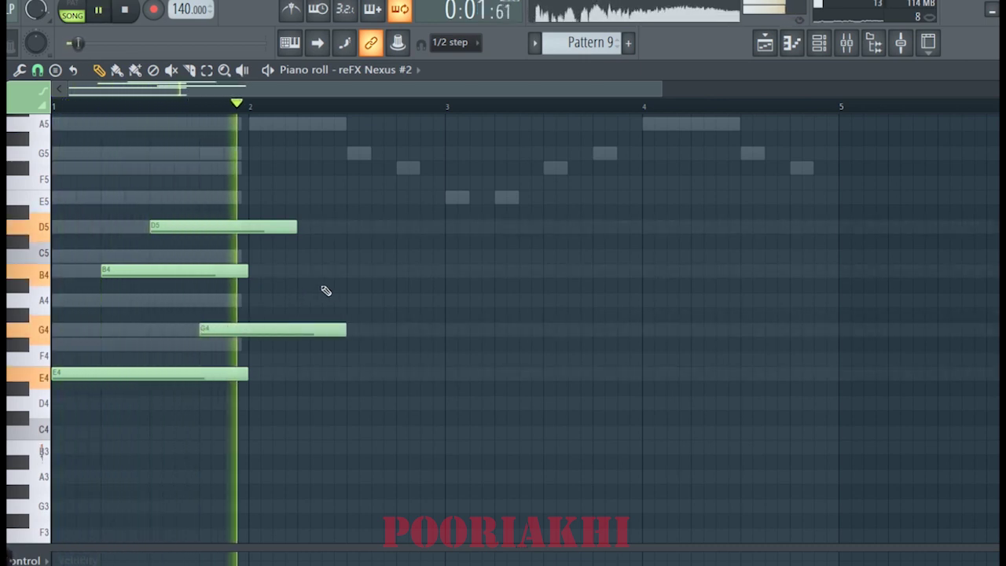
pyautogui.moveTo(338, 323); pyautogui.dragTo(247, 326)
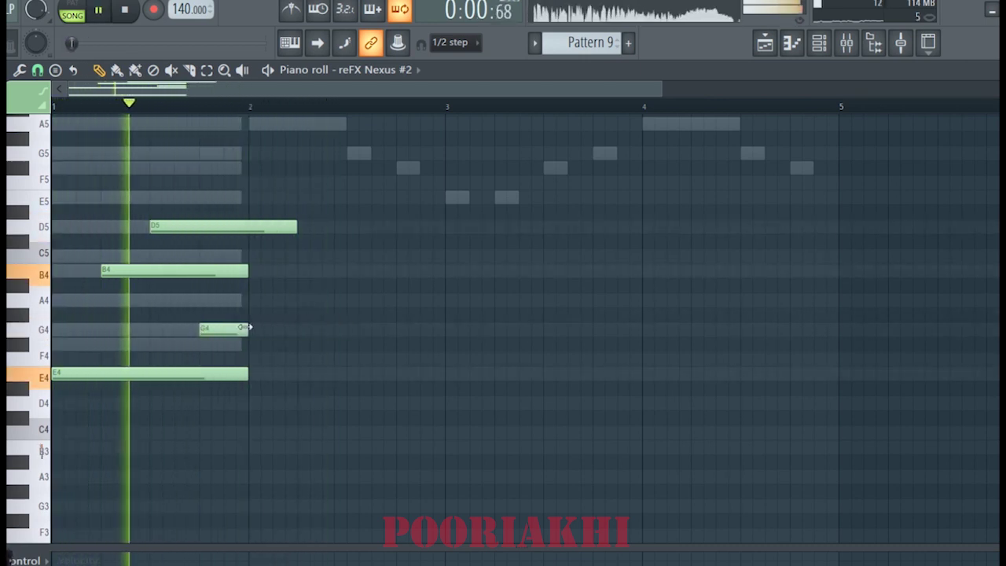
pyautogui.moveTo(293, 226); pyautogui.dragTo(247, 227)
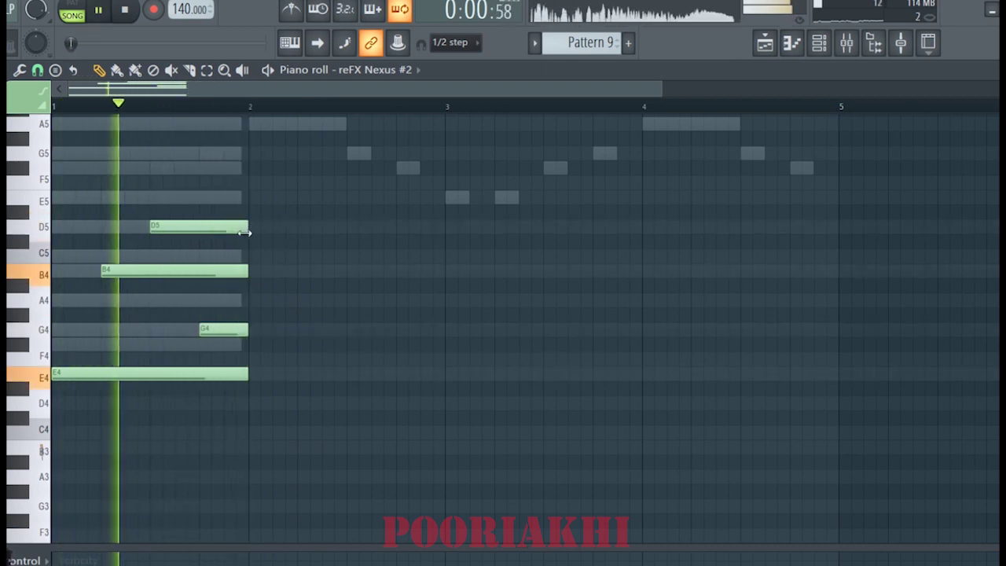
pyautogui.scroll(-2, 331, 302)
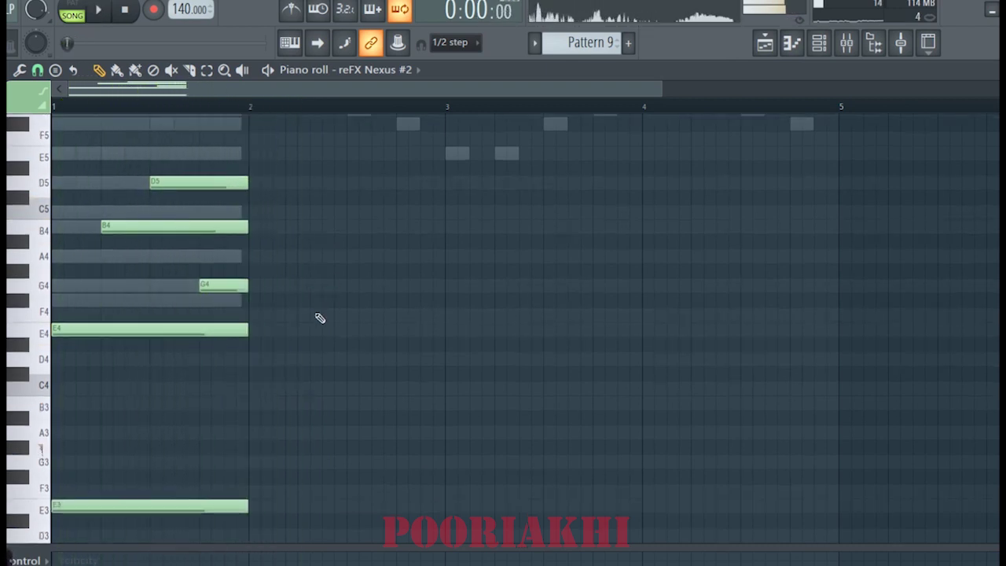
pyautogui.moveTo(276, 330); pyautogui.dragTo(245, 331)
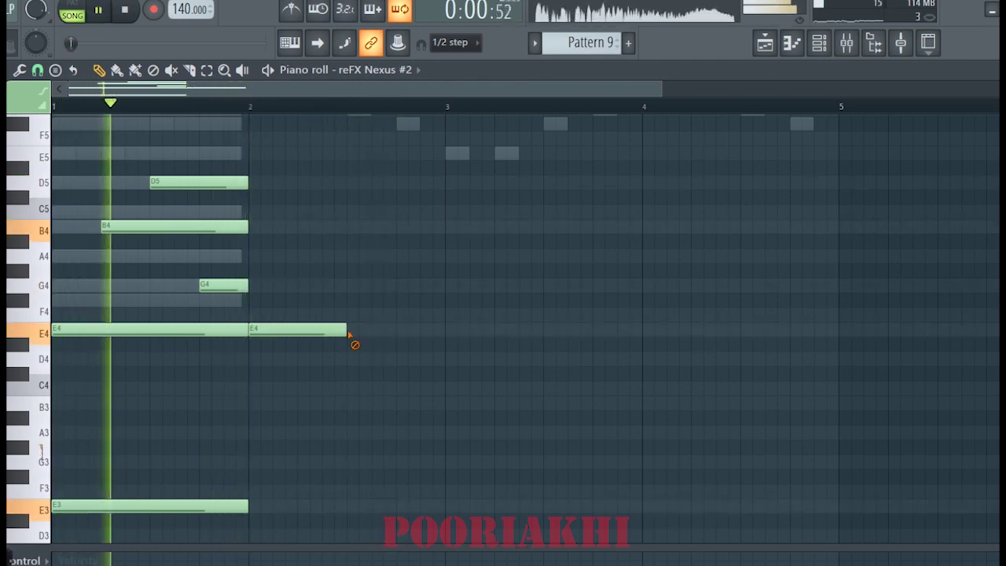
pyautogui.rightClick(340, 330)
pyautogui.scroll(2, 270, 276)
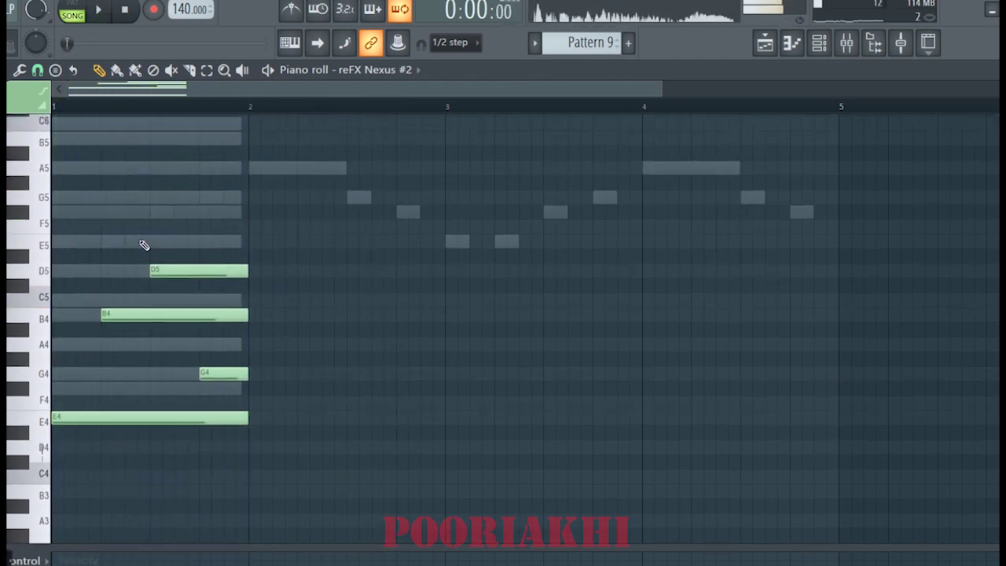
# Add a short C5 note in bar 1 that ends where the B4 note starts, and play the phrase back.
pyautogui.press('space')
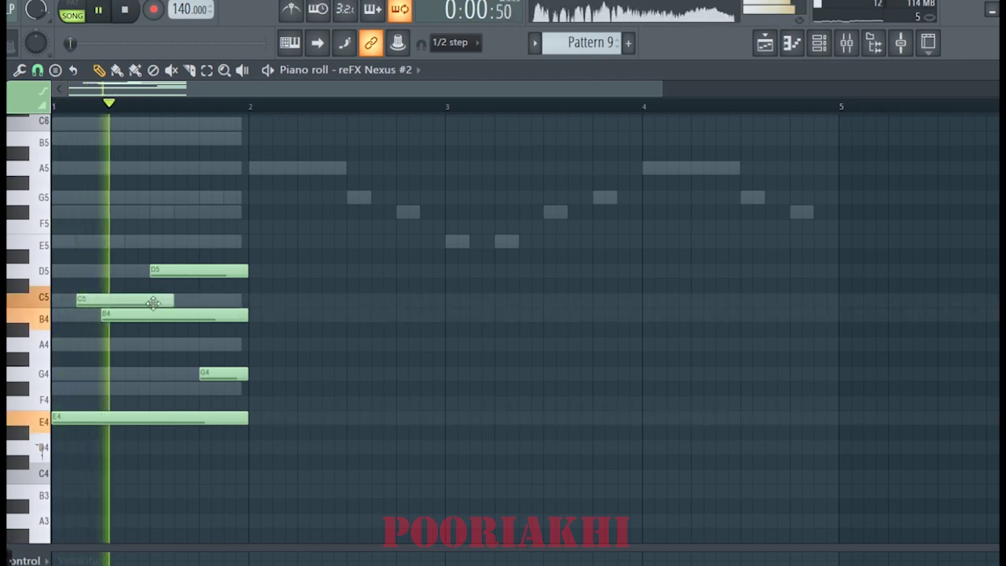
pyautogui.moveTo(167, 298); pyautogui.dragTo(105, 298)
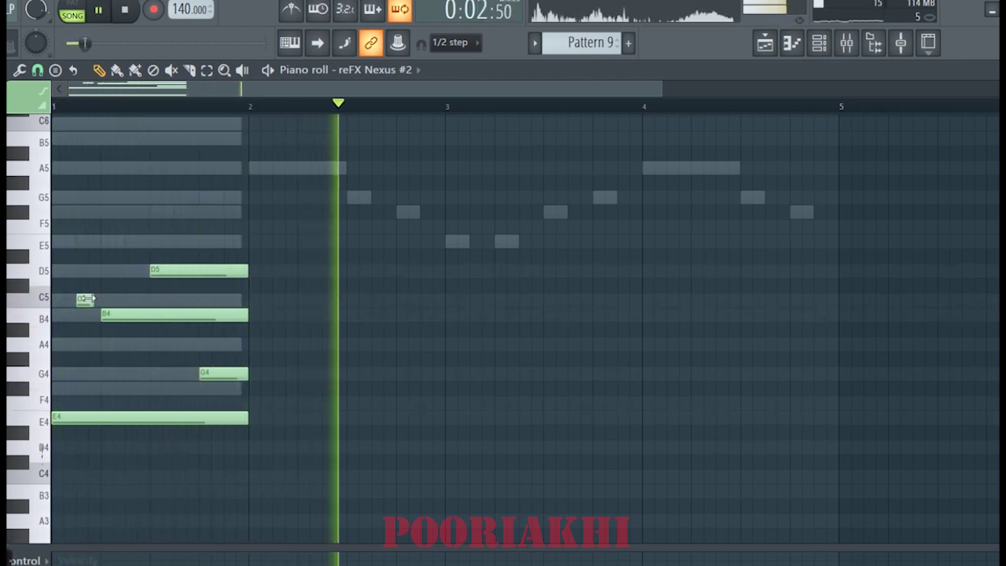
pyautogui.press('space')
pyautogui.press('space')
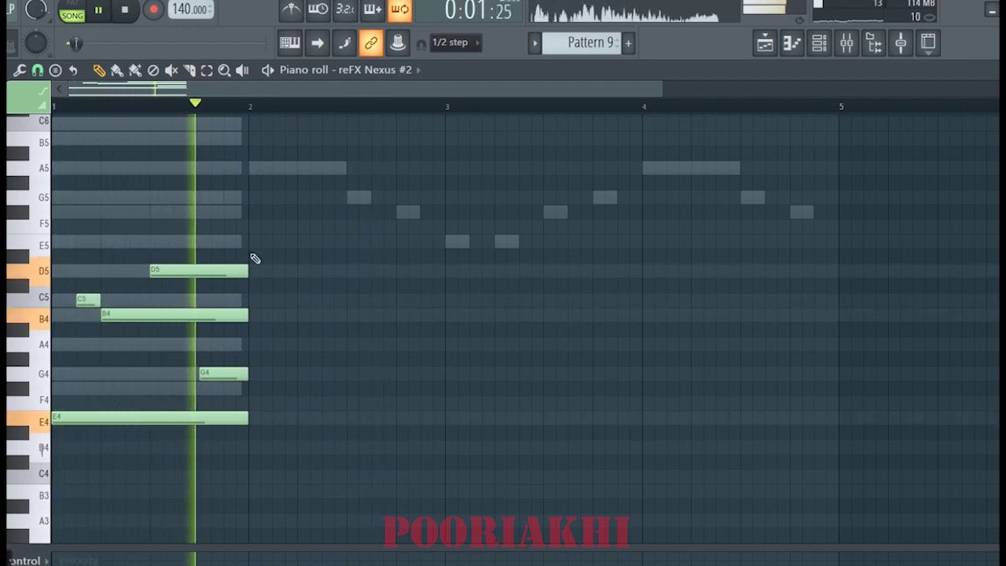
# Add an F#4 note at the start of bar 2 and extend it to one beat while looping the phrase.
pyautogui.press('space')
pyautogui.press('space')
pyautogui.click(260, 388)
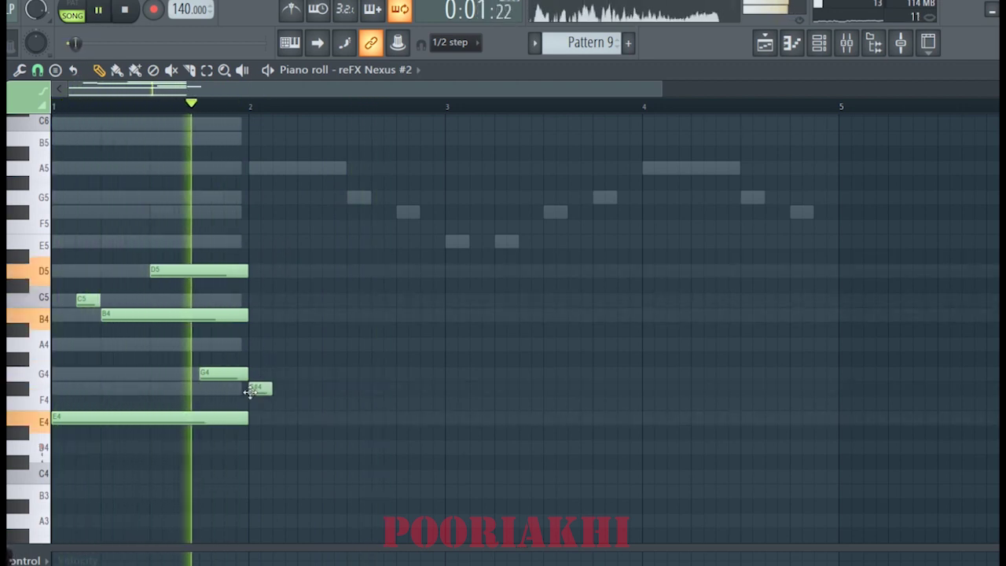
pyautogui.press('space')
pyautogui.press('space')
pyautogui.moveTo(278, 393); pyautogui.dragTo(297, 392)
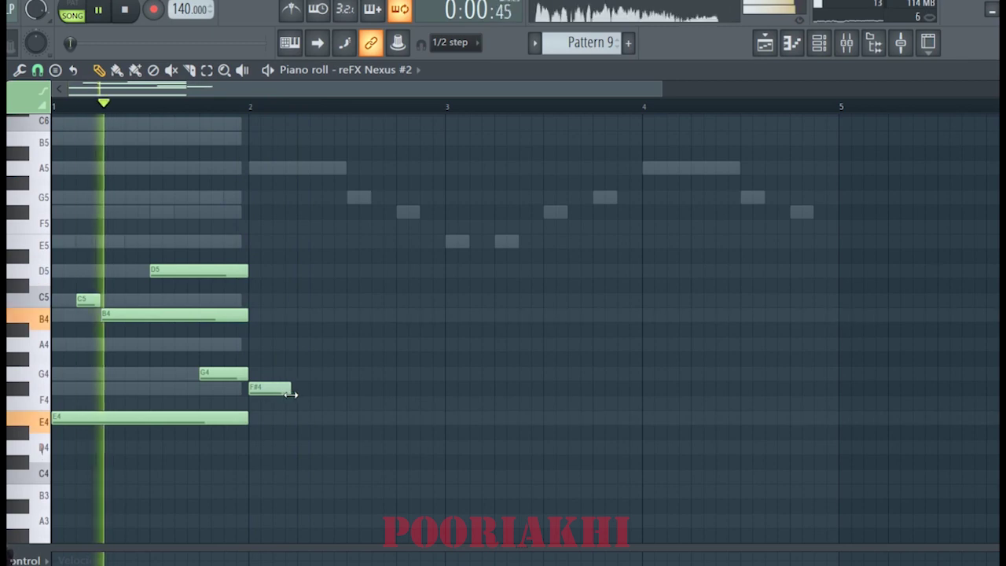
# Extend the E3, E4, B4, D5 and G4 notes to the start of bar 3, lengthening the F#4 note by one bar too.
pyautogui.scroll(-4, 299, 371)
pyautogui.moveTo(307, 233); pyautogui.dragTo(438, 437)
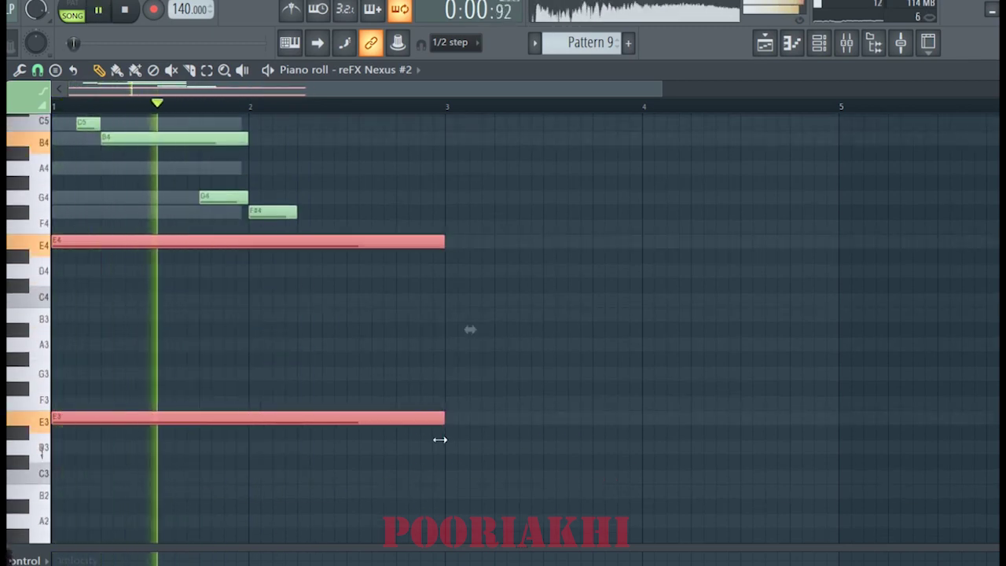
pyautogui.scroll(6, 443, 443)
pyautogui.moveTo(356, 324); pyautogui.dragTo(235, 493)
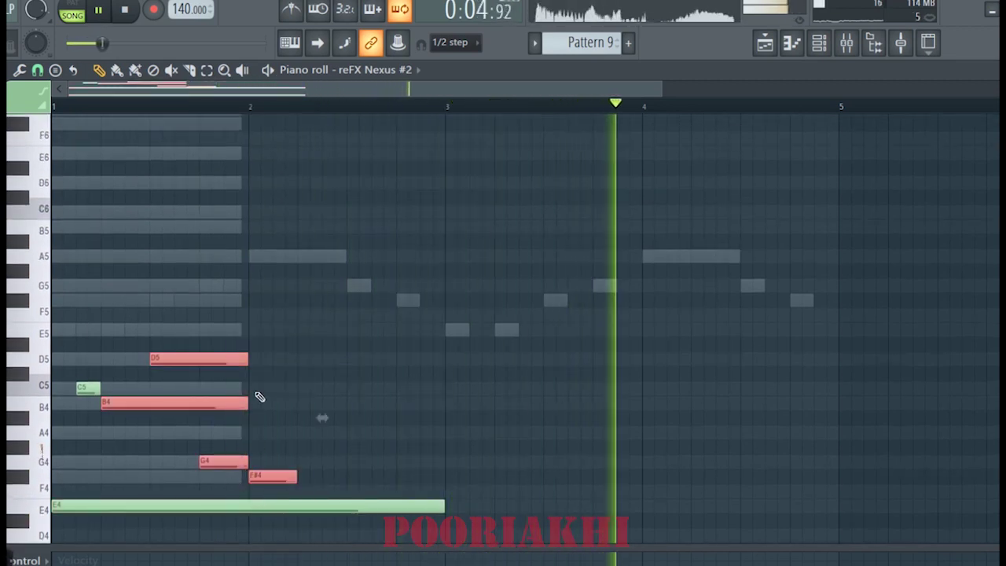
pyautogui.moveTo(248, 403); pyautogui.dragTo(446, 445)
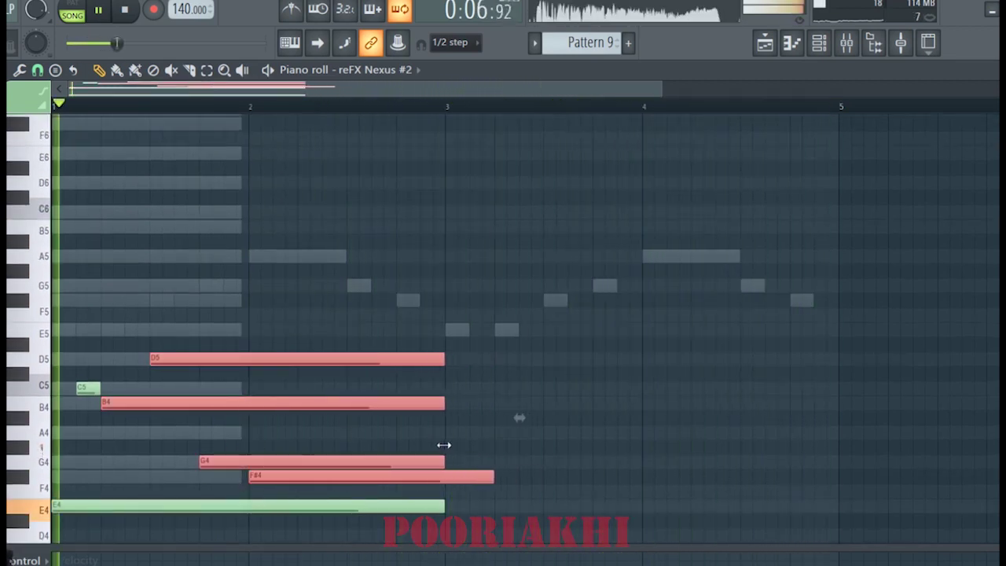
pyautogui.keyDown('ctrl'); pyautogui.click(476, 454); pyautogui.keyUp('ctrl')
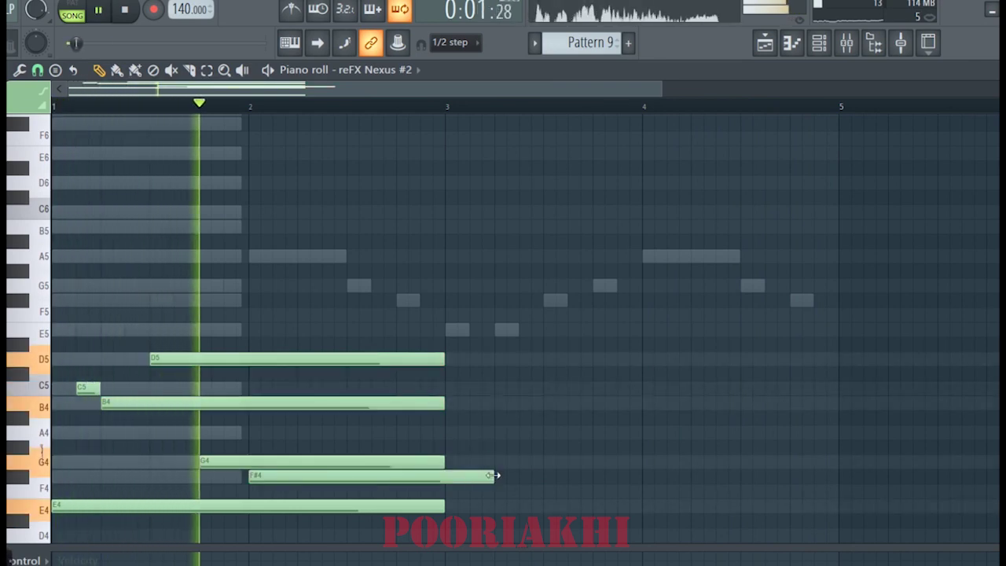
# Trim F#4 to end at bar 3 and G4 at bar 2, and transpose all notes above E4 up one octave.
pyautogui.moveTo(498, 476); pyautogui.dragTo(247, 460)
pyautogui.moveTo(447, 280); pyautogui.dragTo(98, 486)
pyautogui.hotkey('ctrl', 'Up')
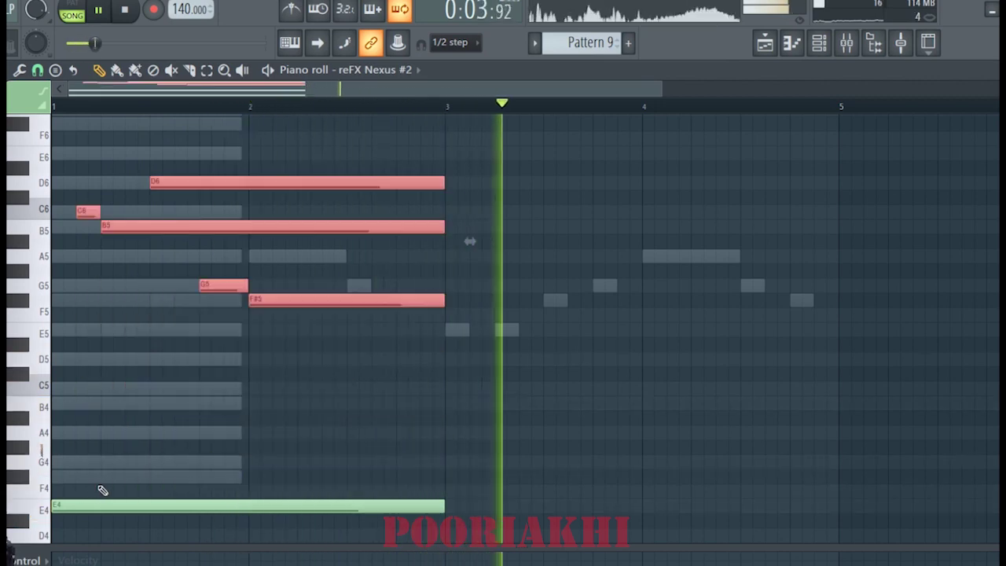
# Try a one-beat E5 note starting half a beat into bar 1 and listen to it with the phrase.
pyautogui.press('space')
pyautogui.click(67, 327)
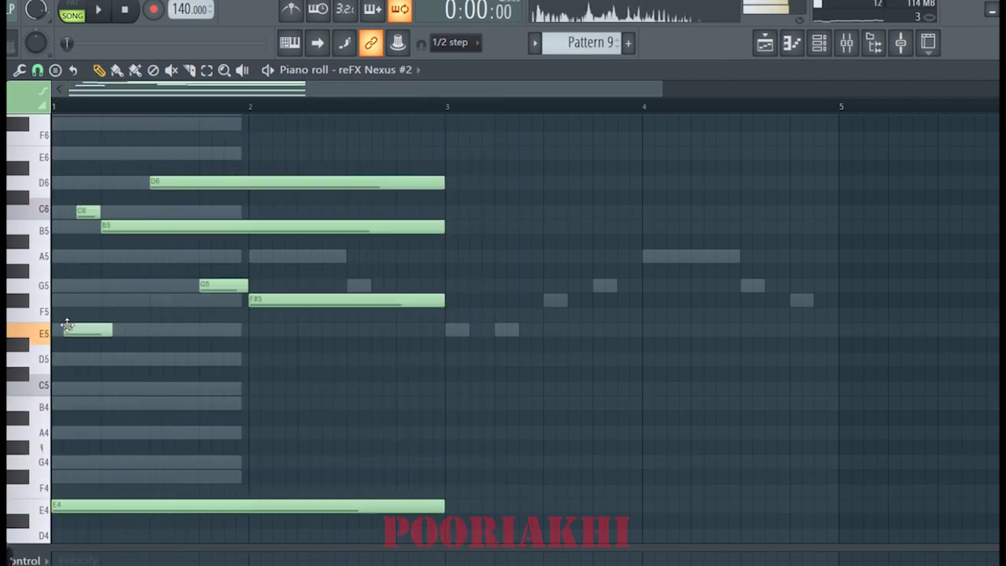
pyautogui.moveTo(81, 327); pyautogui.dragTo(76, 327)
pyautogui.press('space')
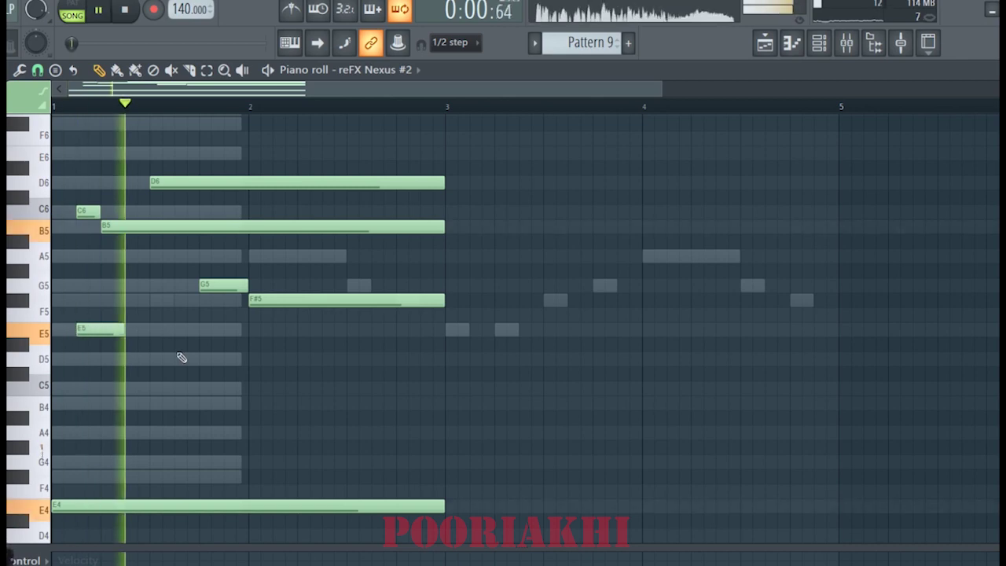
pyautogui.scroll(3, 218, 326)
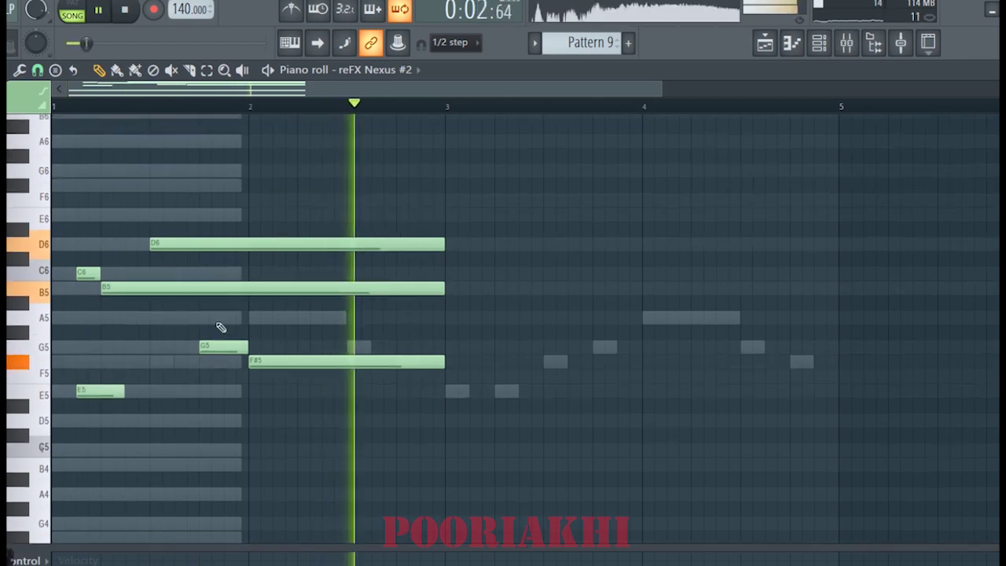
pyautogui.scroll(-1, 359, 292)
pyautogui.scroll(-2, 379, 259)
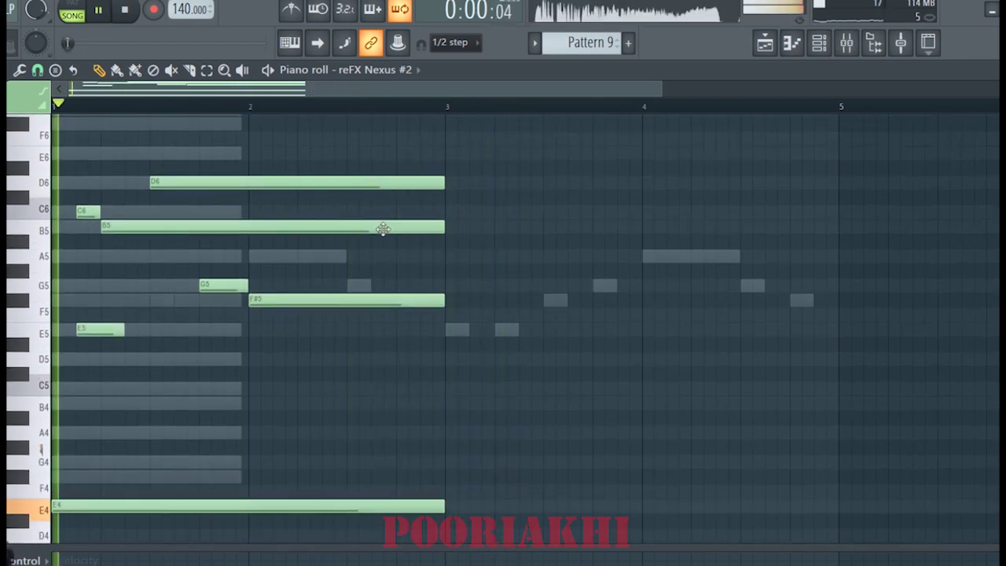
pyautogui.scroll(3, 414, 224)
pyautogui.press('space')
pyautogui.press('space')
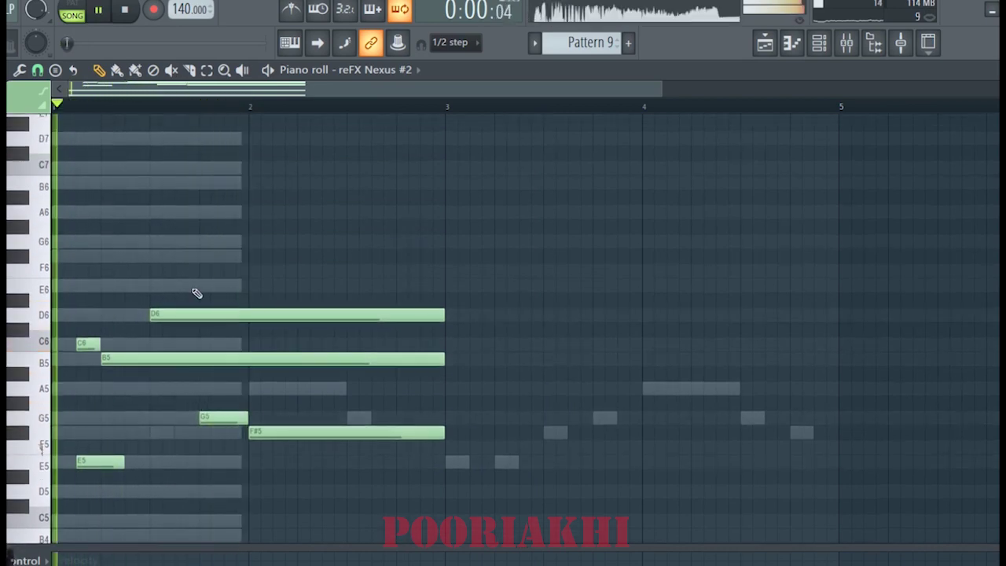
# Add an E6 note at the start of bar 1 and shorten it to half a beat, ending where C6 starts.
pyautogui.press('space')
pyautogui.press('space')
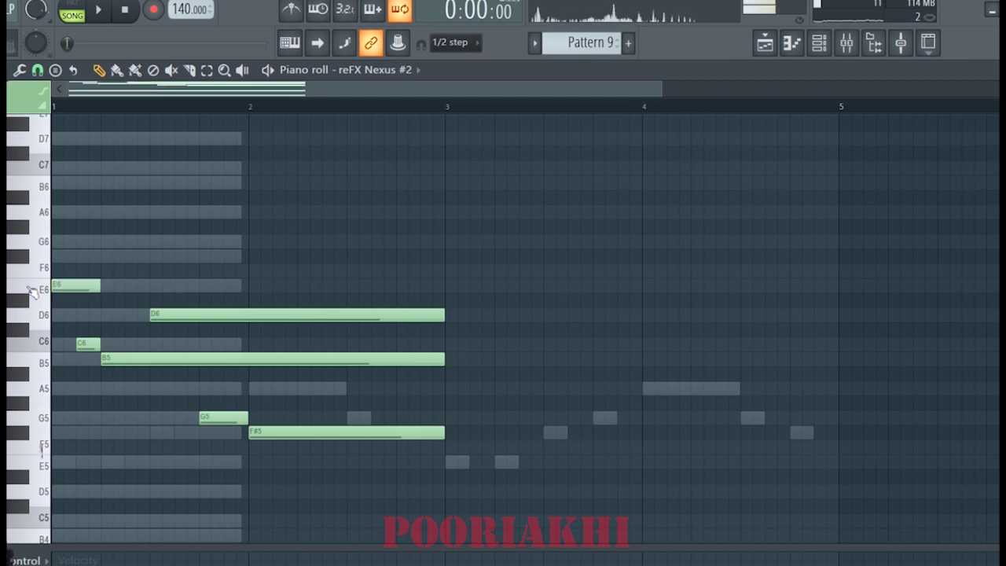
pyautogui.press('space')
pyautogui.moveTo(99, 287); pyautogui.dragTo(73, 291)
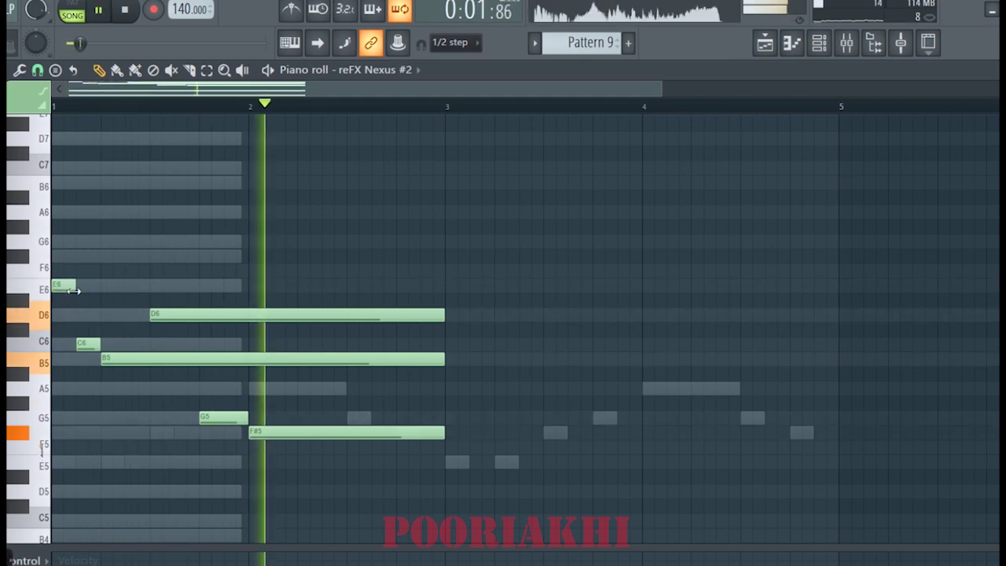
# Duplicate all the notes of bars 1 and 2 into bars 3 and 4.
pyautogui.moveTo(561, 209); pyautogui.dragTo(77, 412)
pyautogui.keyDown('shift'); pyautogui.moveTo(81, 376); pyautogui.dragTo(476, 374); pyautogui.keyUp('shift')
pyautogui.click(482, 325)
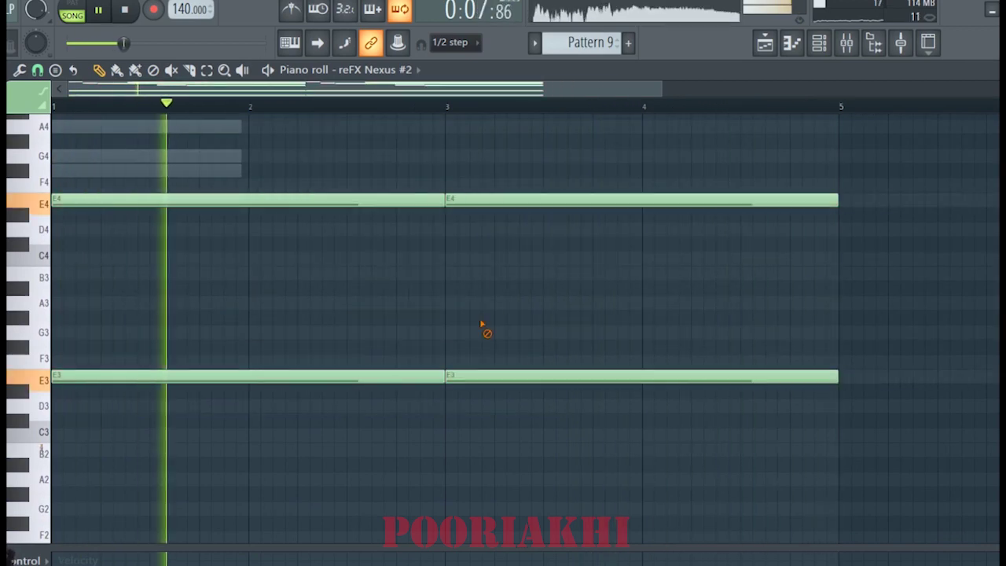
pyautogui.scroll(6, 482, 324)
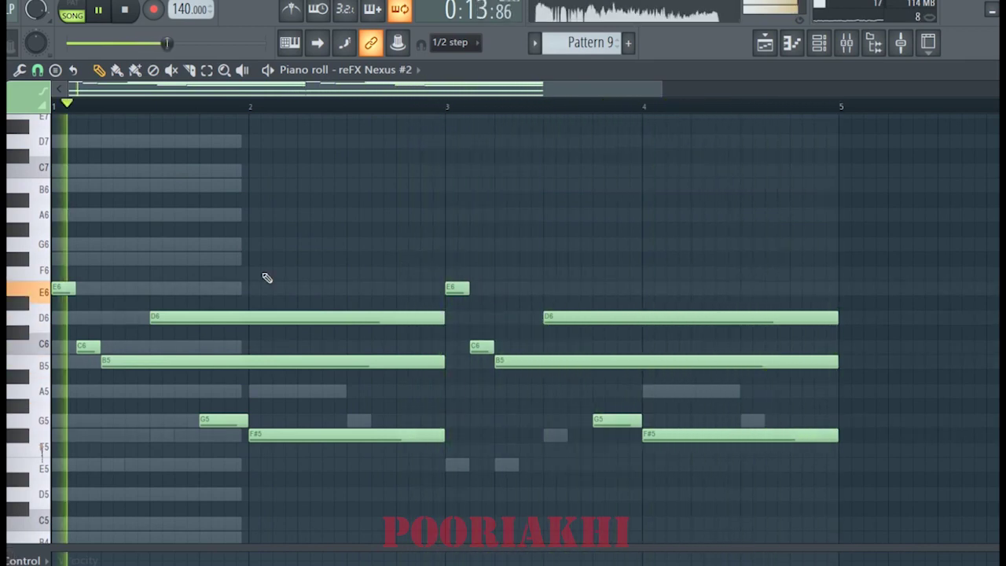
# Delete the short E6 note at the start of bar 1 and replay the phrase without it.
pyautogui.press('space')
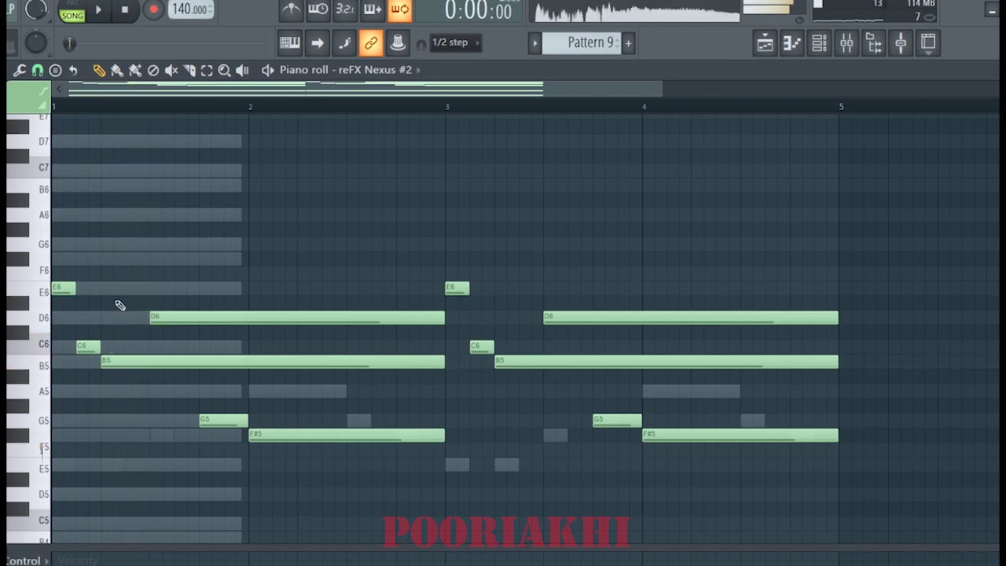
pyautogui.press('space')
pyautogui.rightClick(72, 290)
pyautogui.press('space')
pyautogui.press('space')
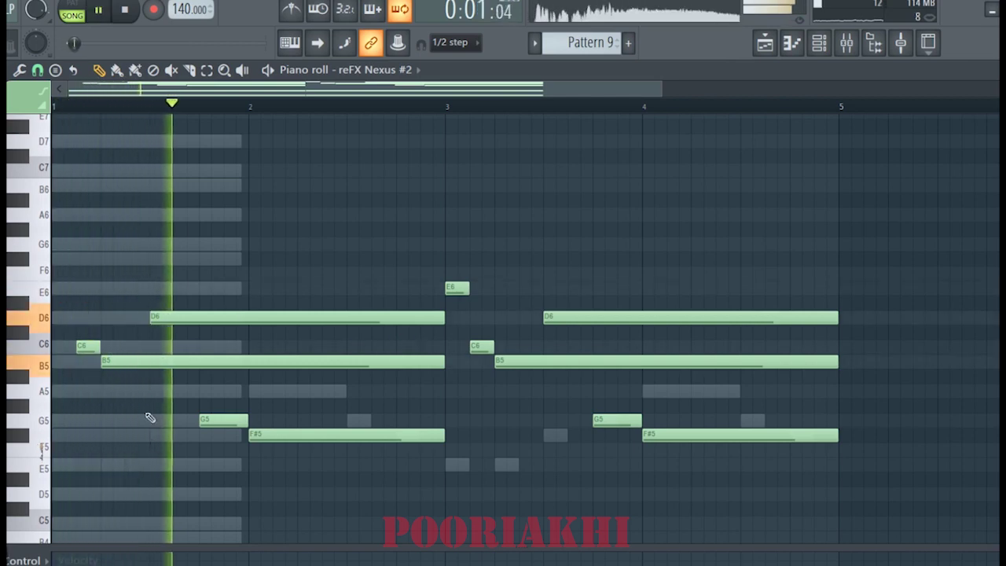
# Add an E5 note at the start of bar 1, extend it to the full bar, and play it back.
pyautogui.press('space')
pyautogui.click(60, 463)
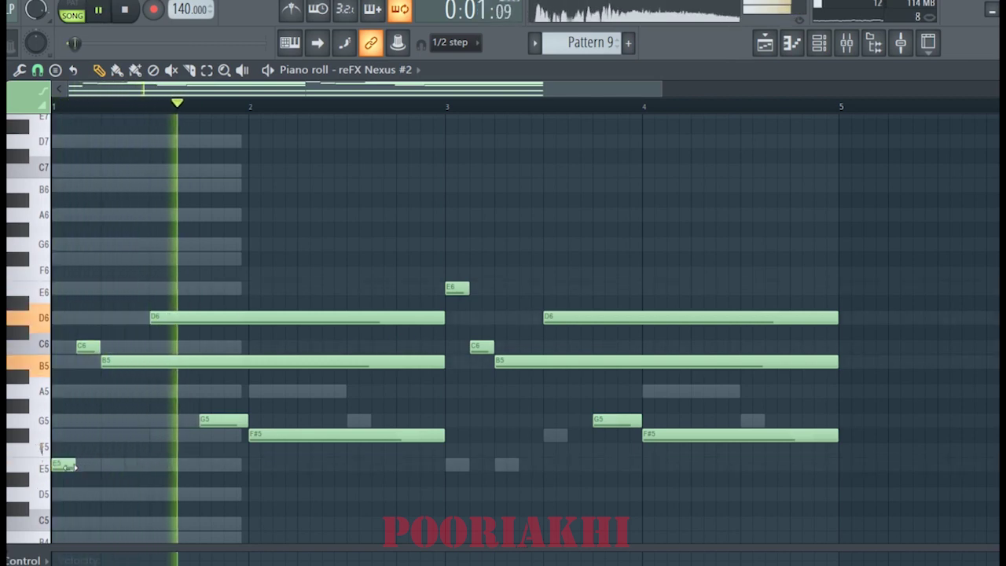
pyautogui.moveTo(75, 464); pyautogui.dragTo(248, 509)
pyautogui.press('space')
pyautogui.press('space')
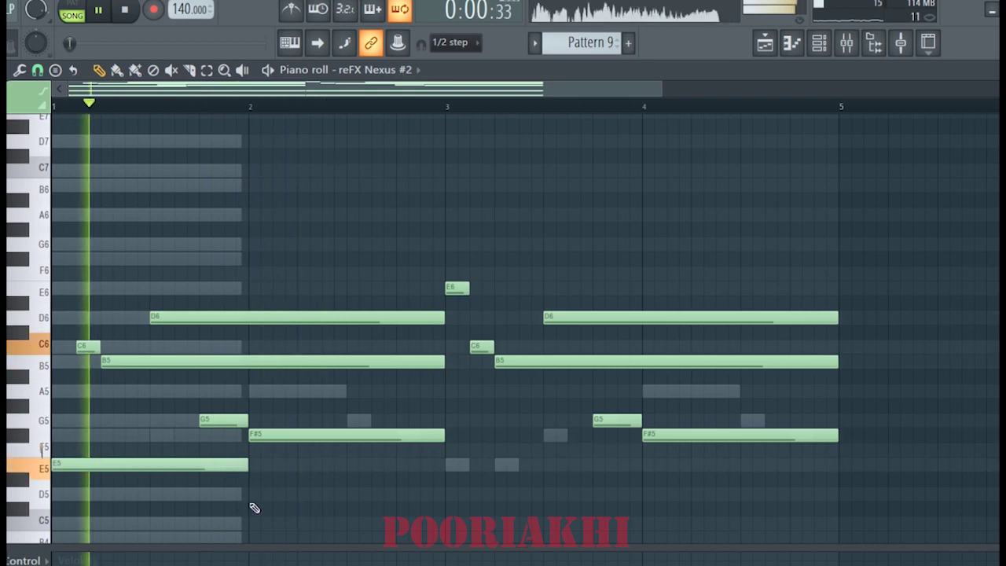
# Continue the descending line with one-bar notes: D5 in bar 2, C5 in bar 3 and B4 in bar 4.
pyautogui.click(251, 495)
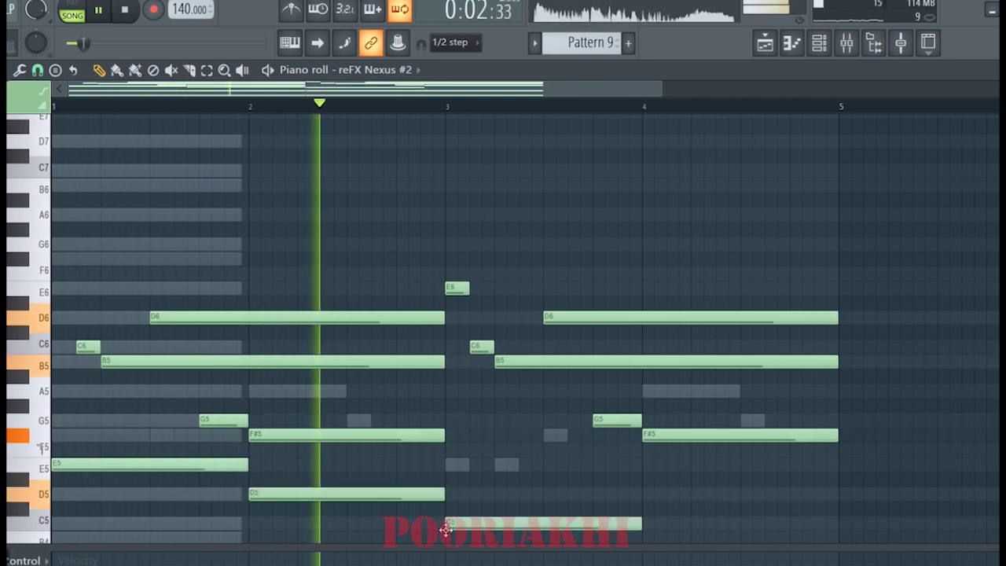
pyautogui.click(448, 520)
pyautogui.scroll(-3, 673, 362)
pyautogui.click(645, 361)
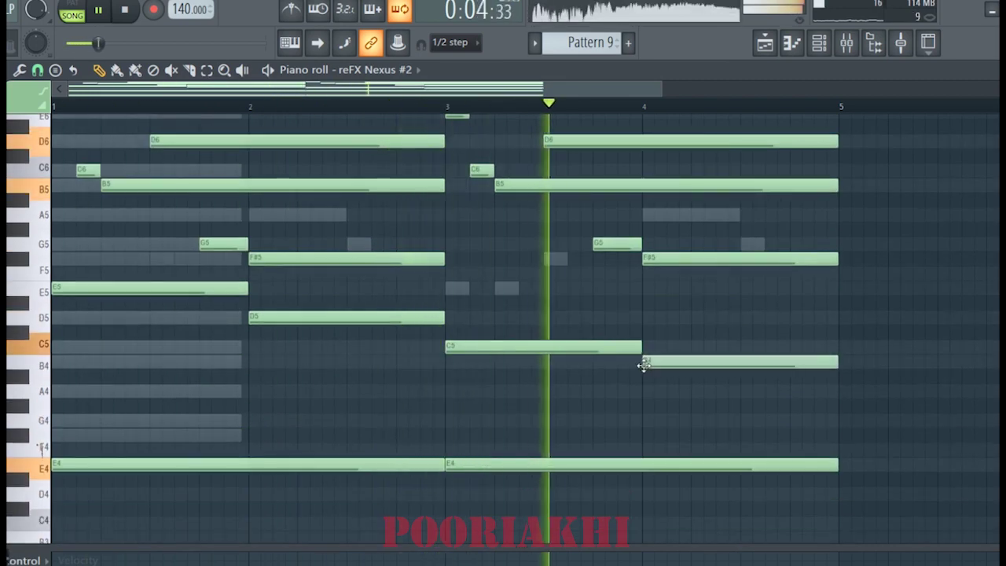
# Transpose the four descending one-bar notes E5, D5, C5 and B4 up two octaves.
pyautogui.moveTo(763, 280); pyautogui.dragTo(131, 417)
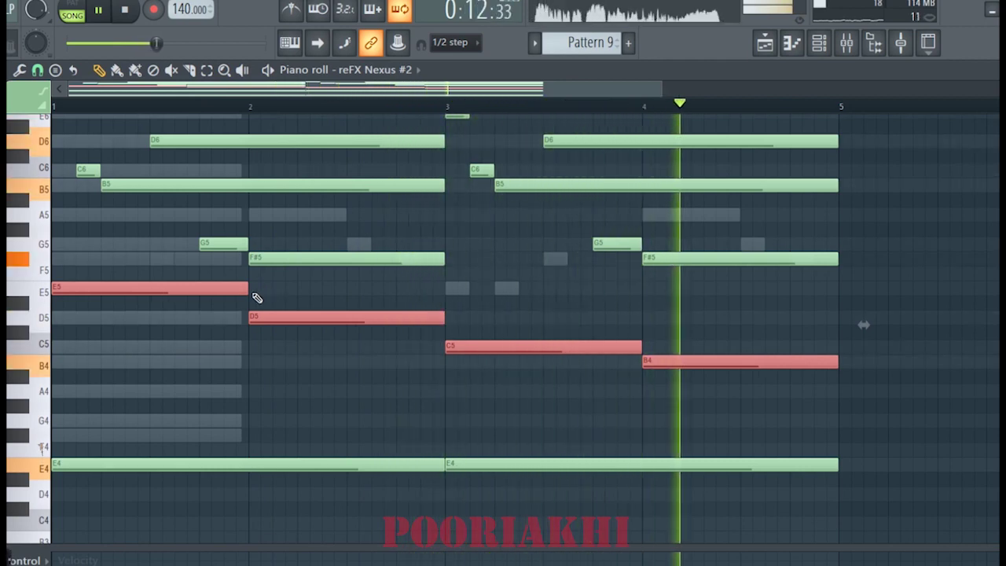
pyautogui.hotkey('ctrl', 'Up')
pyautogui.hotkey('ctrl', 'Up')
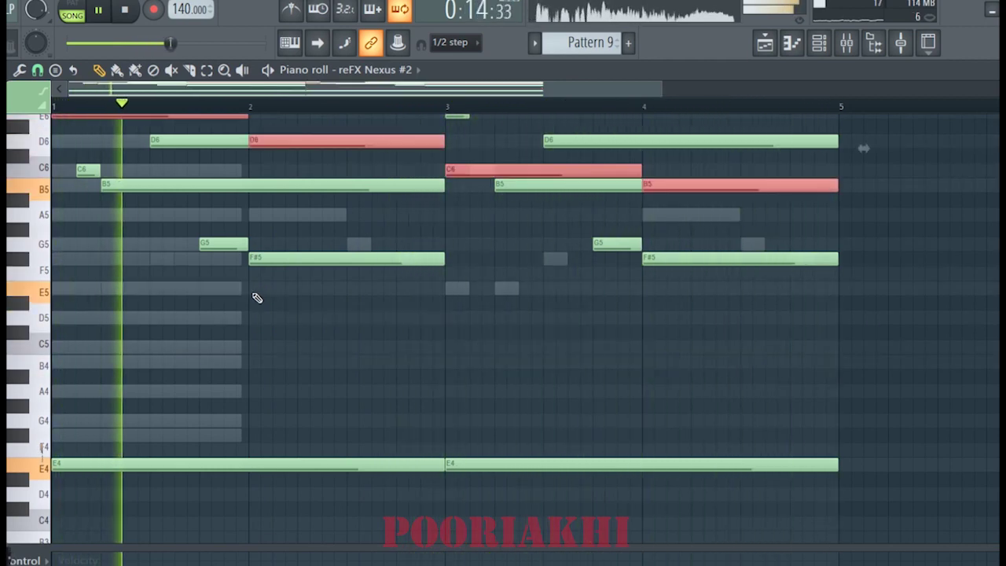
pyautogui.scroll(5, 337, 288)
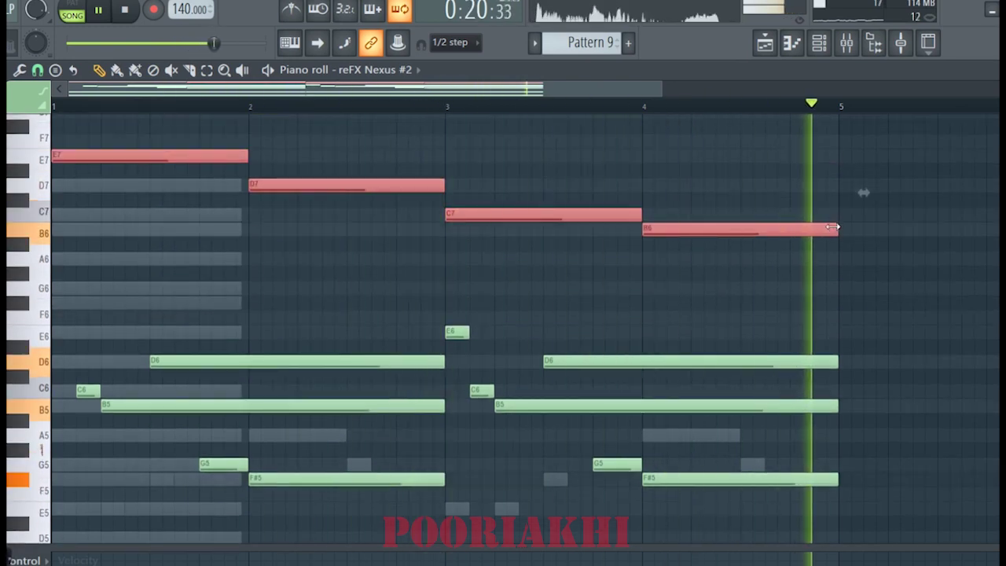
# Shorten the four high notes E7, D7, C7 and B6 to about three beats each and shift them slightly later.
pyautogui.moveTo(836, 230); pyautogui.dragTo(796, 233)
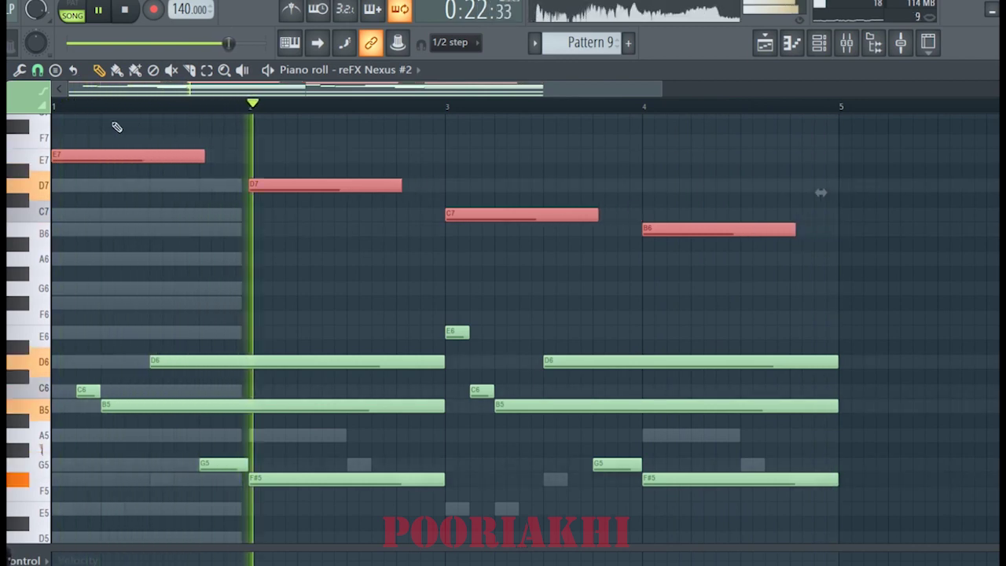
pyautogui.scroll(1, 68, 107)
pyautogui.scroll(3, 68, 107)
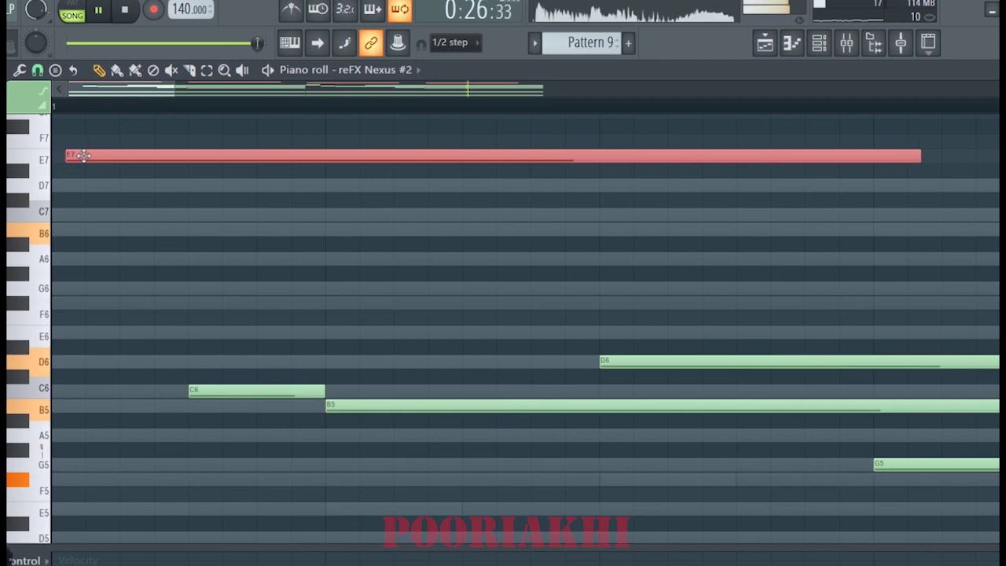
pyautogui.scroll(-5, 108, 114)
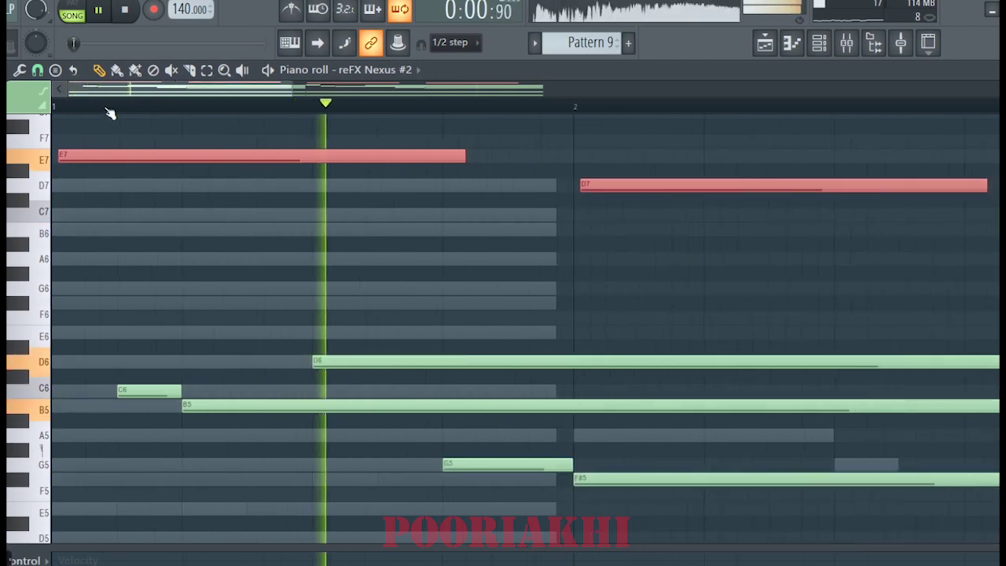
pyautogui.scroll(-2, 108, 114)
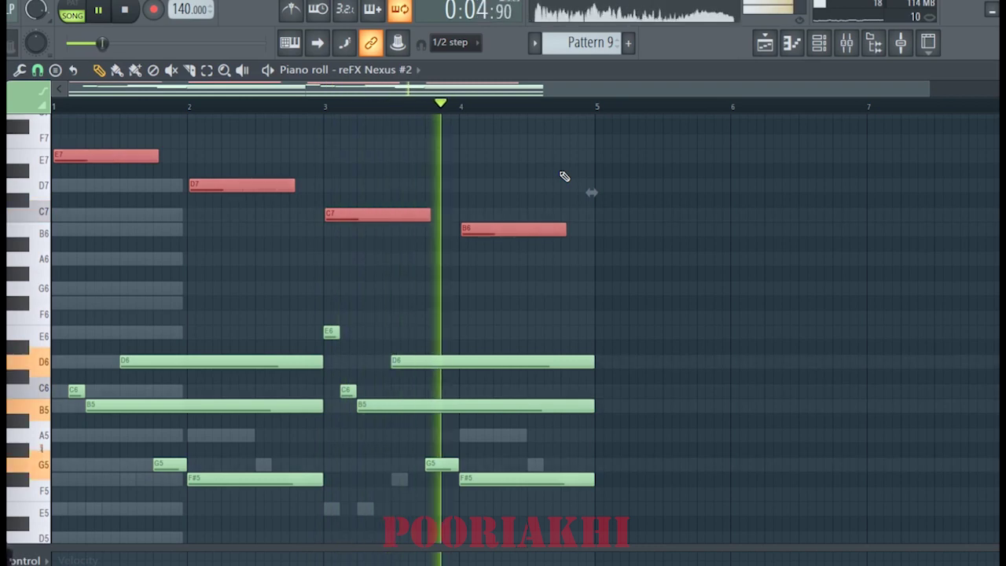
pyautogui.scroll(-5, 491, 256)
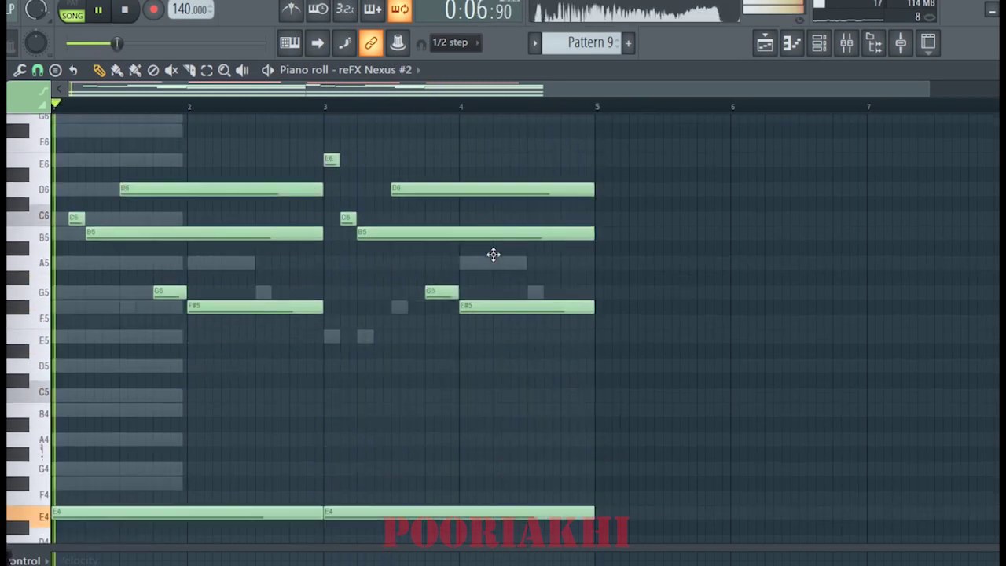
pyautogui.scroll(3, 453, 295)
pyautogui.scroll(-6, 453, 296)
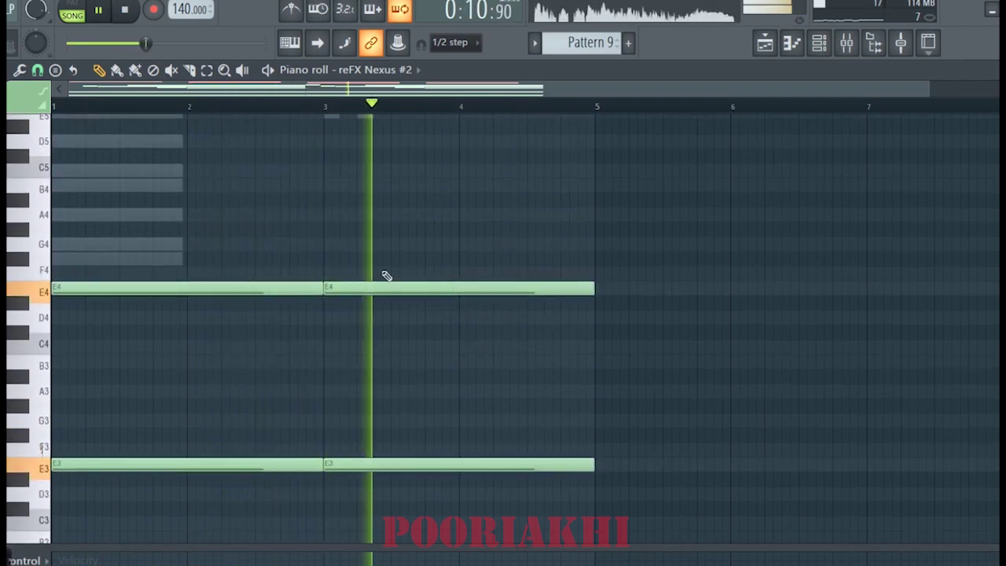
pyautogui.scroll(2, 386, 275)
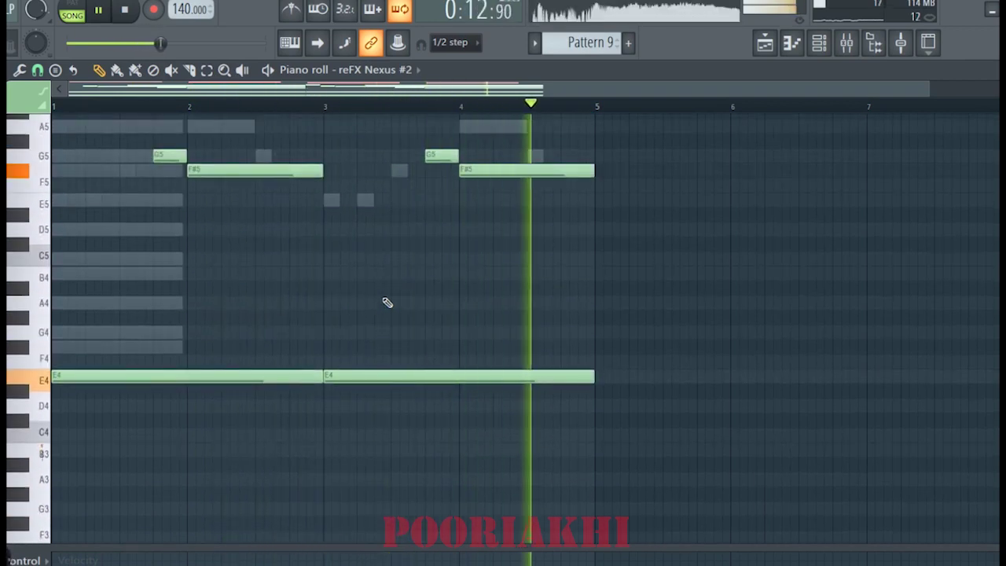
pyautogui.scroll(3, 386, 301)
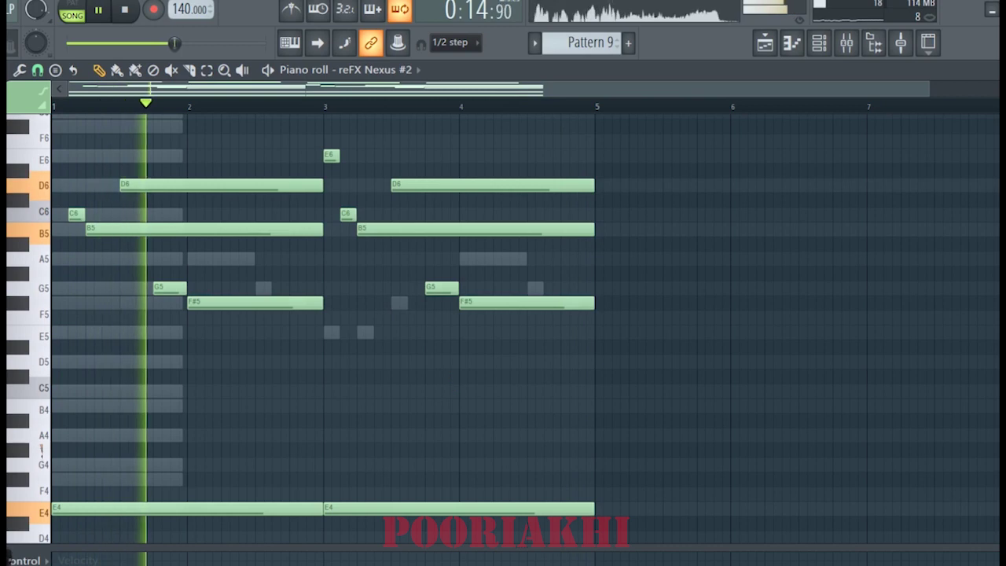
# Leave the note editor for the playlist, bring up the Channel rack and stop playback.
pyautogui.press('F7')
pyautogui.press('F6')
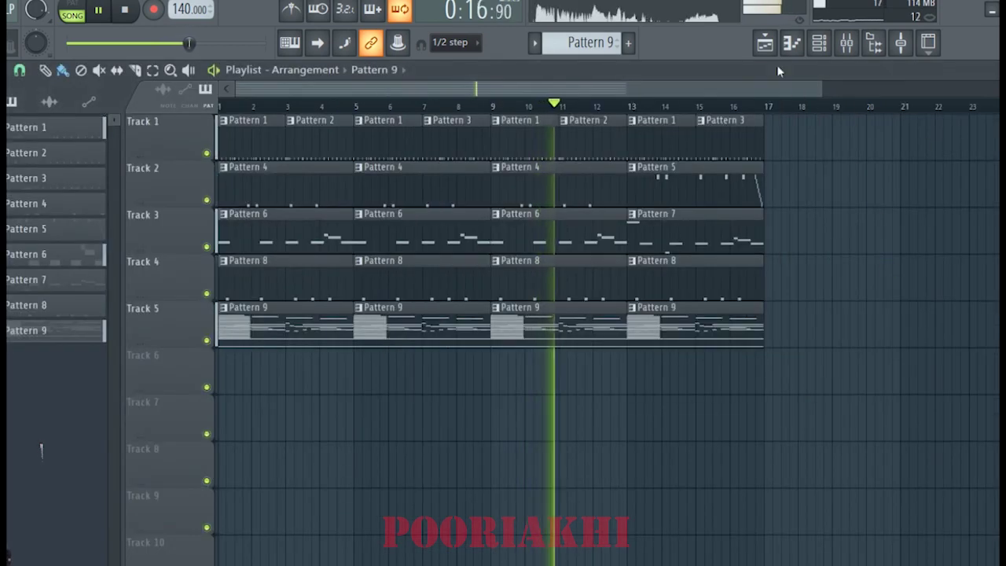
pyautogui.press('F6')
pyautogui.press('space')
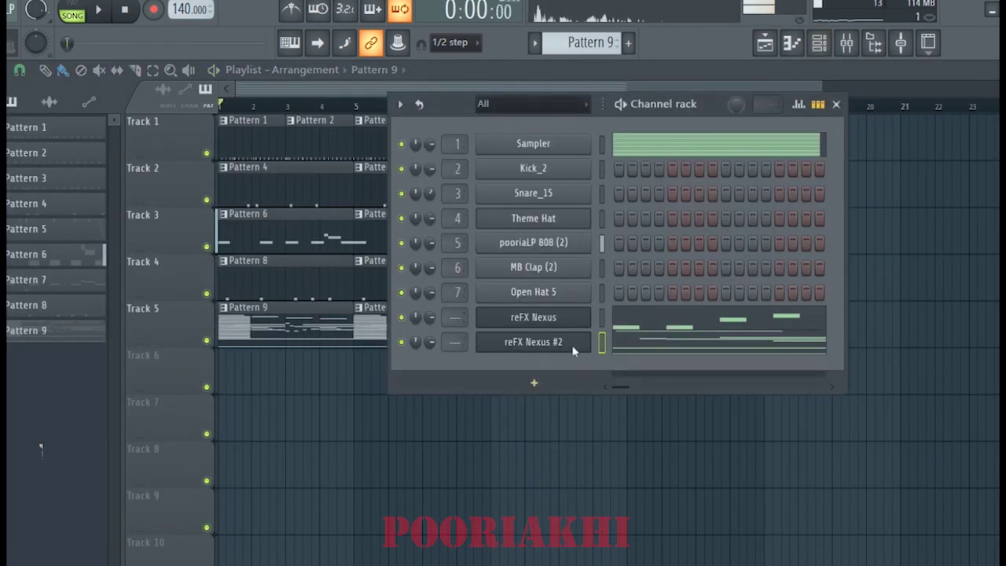
# Move the reFX Nexus #2 notes from Pattern 9 into a new Pattern 10 and open them in the note editor.
pyautogui.hotkey('ctrl', 'x')
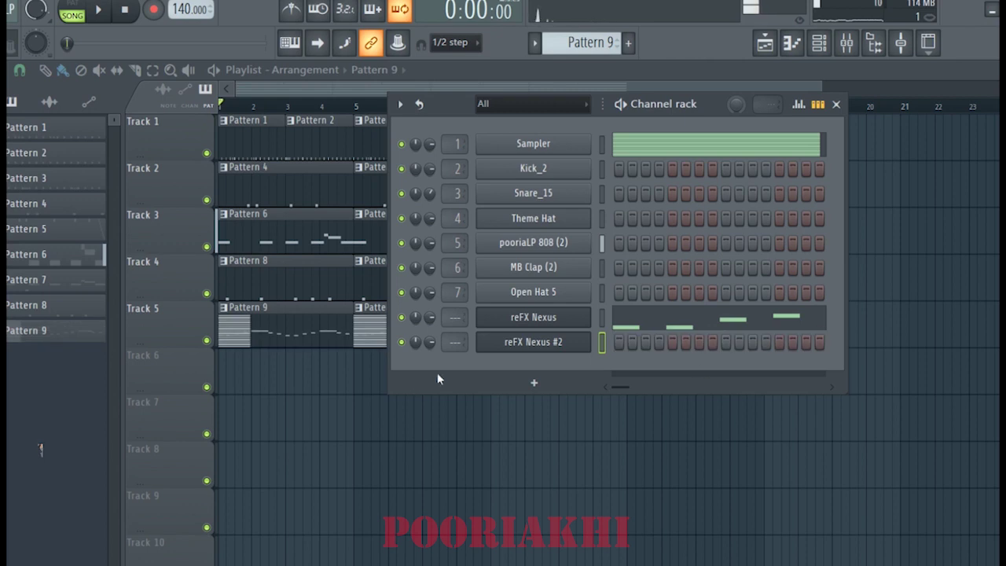
pyautogui.scroll(1, 582, 46)
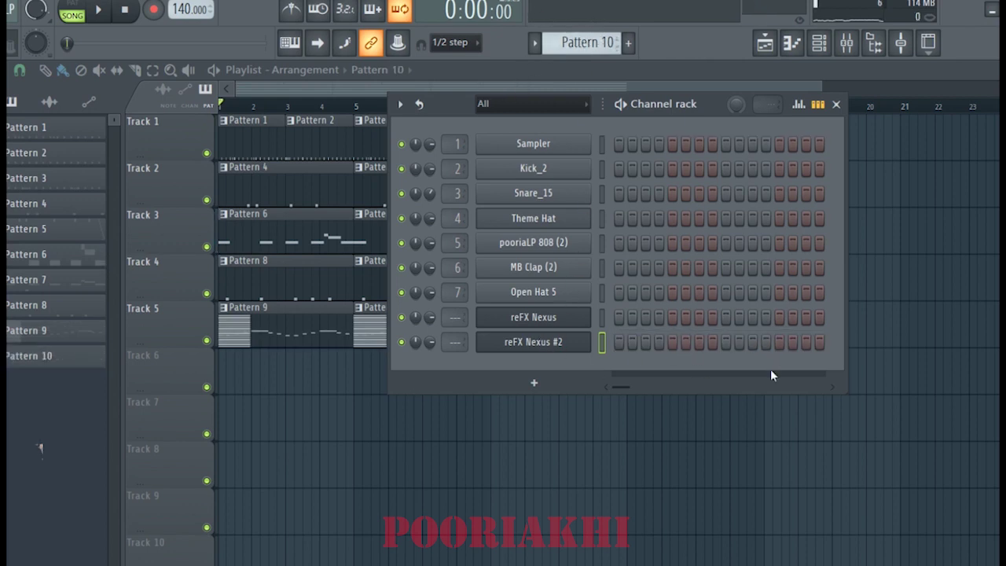
pyautogui.hotkey('ctrl', 'v')
pyautogui.click(694, 348)
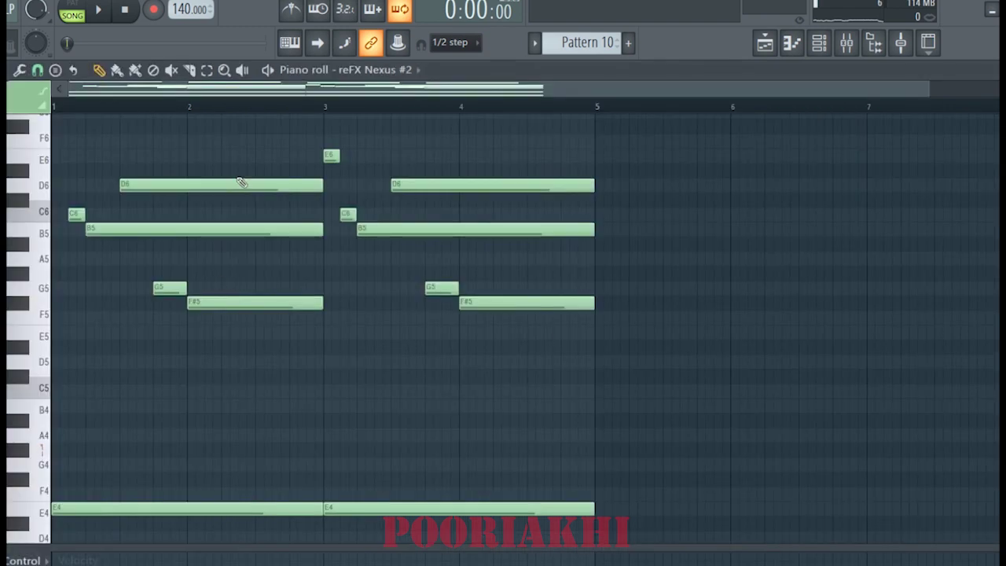
# Try to shorten the long D6, B5 and F#5 notes to one beat into bar 2 and repeat the phrase directly behind them.
pyautogui.moveTo(294, 134); pyautogui.dragTo(265, 382)
pyautogui.scroll(10, 278, 307)
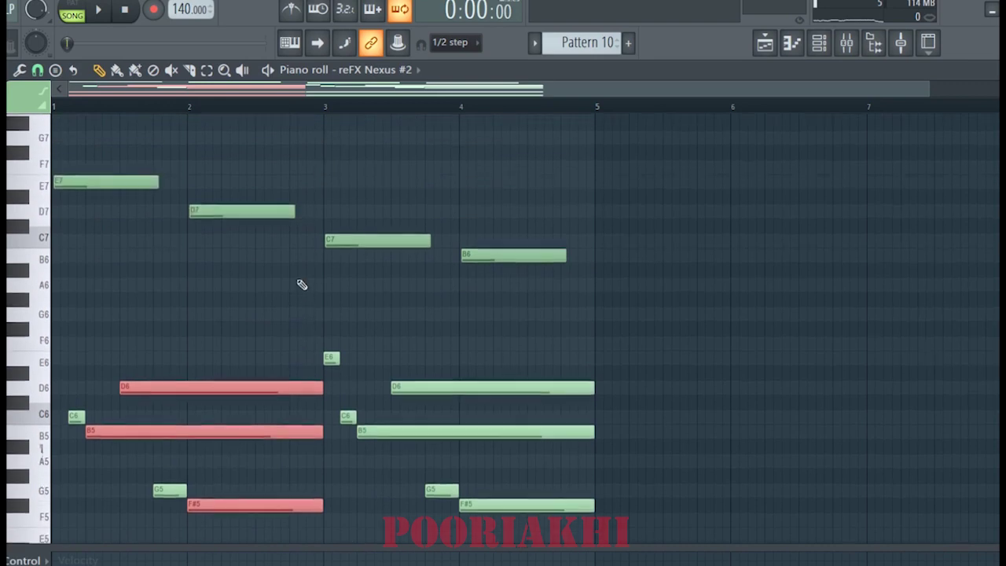
pyautogui.scroll(1, 291, 307)
pyautogui.scroll(-4, 270, 343)
pyautogui.moveTo(151, 225); pyautogui.dragTo(57, 385)
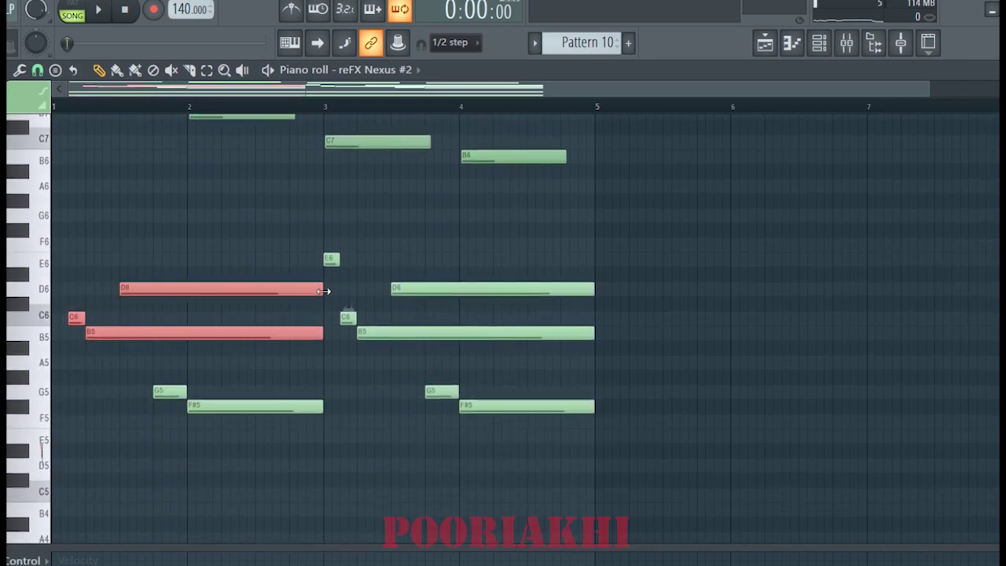
pyautogui.moveTo(274, 355); pyautogui.dragTo(135, 447)
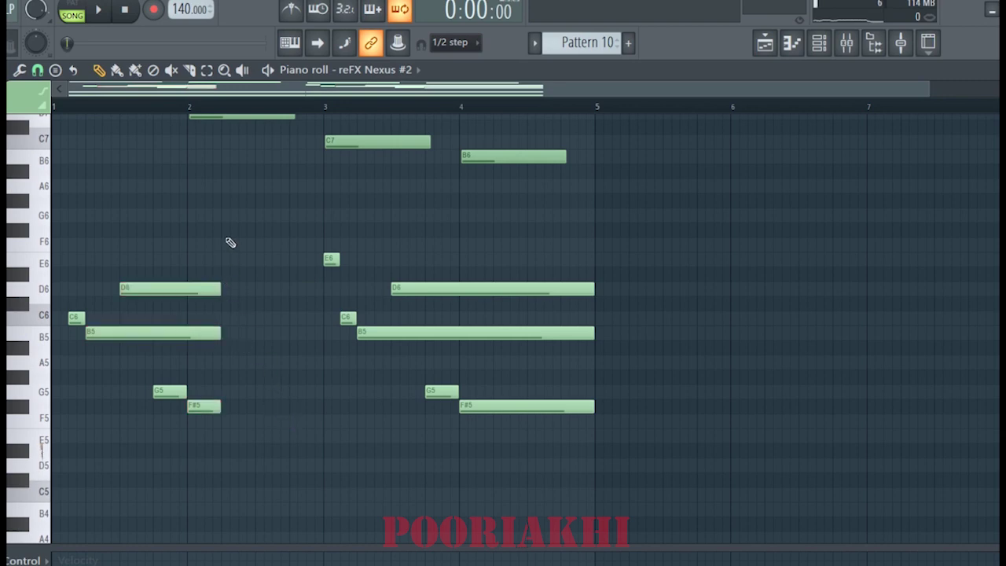
pyautogui.moveTo(224, 239); pyautogui.dragTo(54, 351)
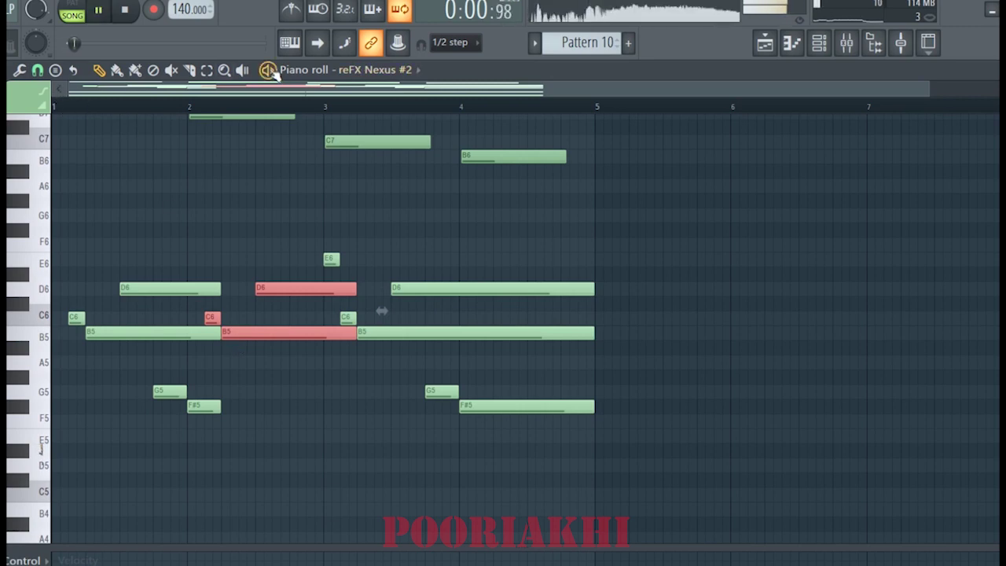
pyautogui.press('l')
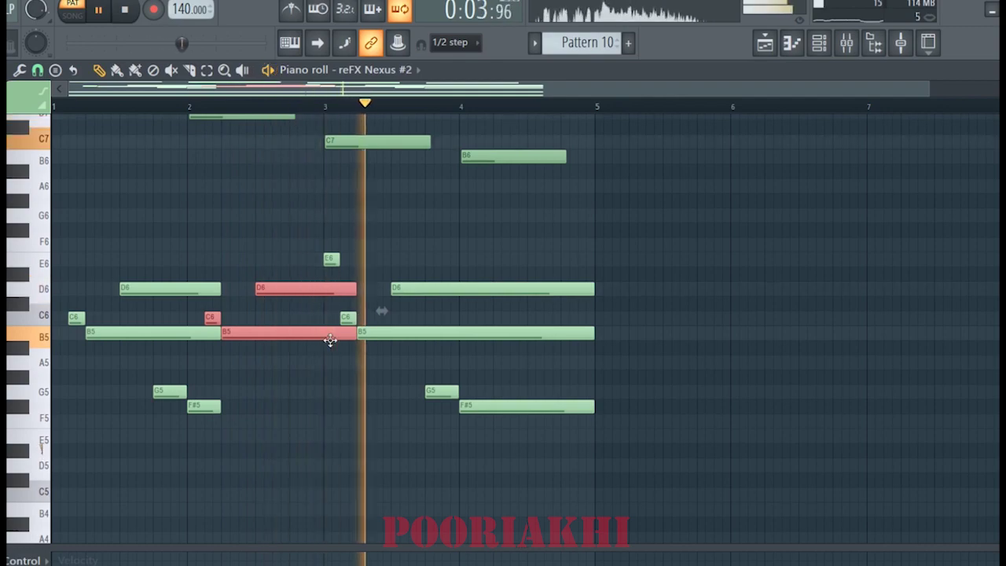
pyautogui.press('space')
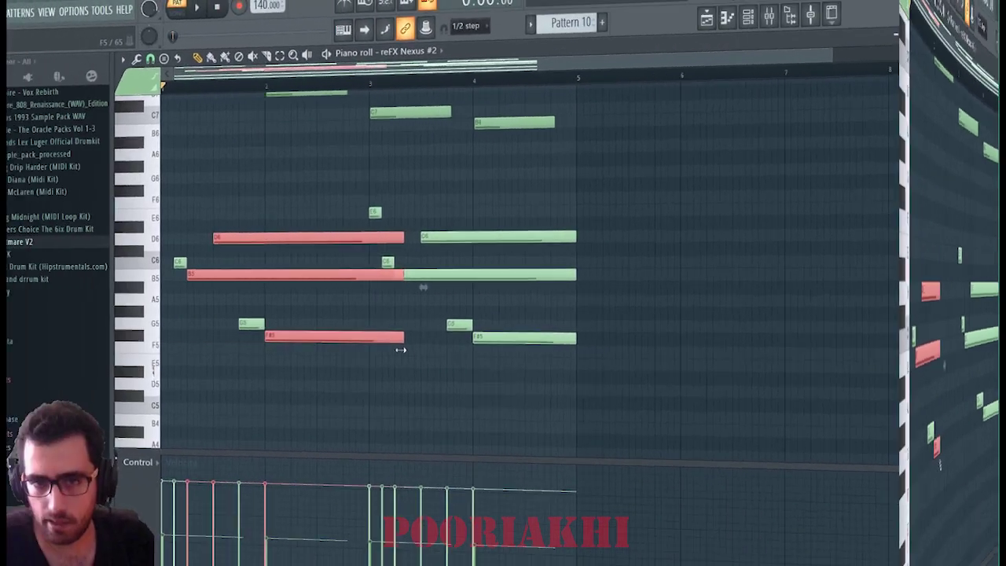
pyautogui.hotkey('ctrl', 'd')
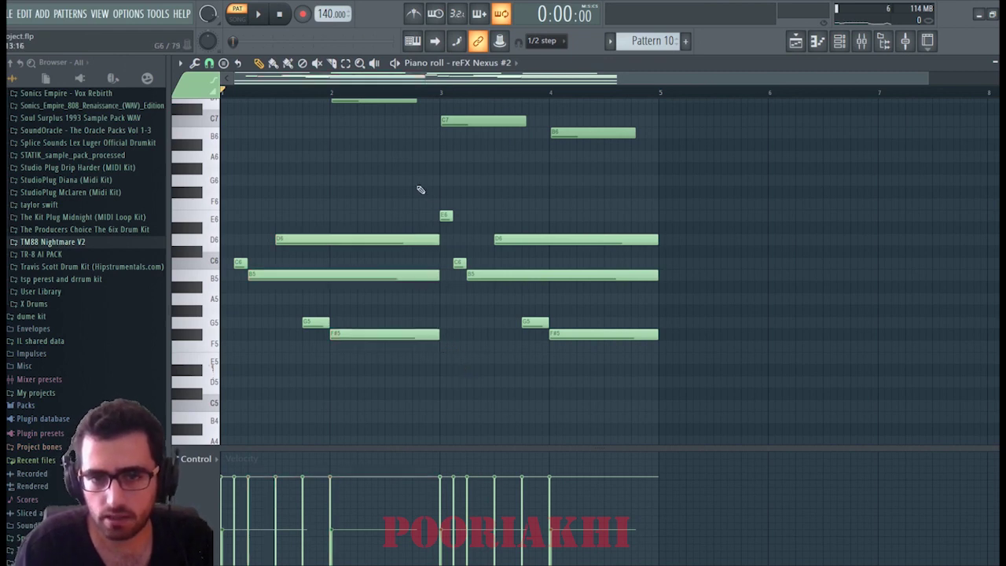
pyautogui.moveTo(403, 236); pyautogui.dragTo(392, 397)
pyautogui.moveTo(375, 349); pyautogui.dragTo(364, 383)
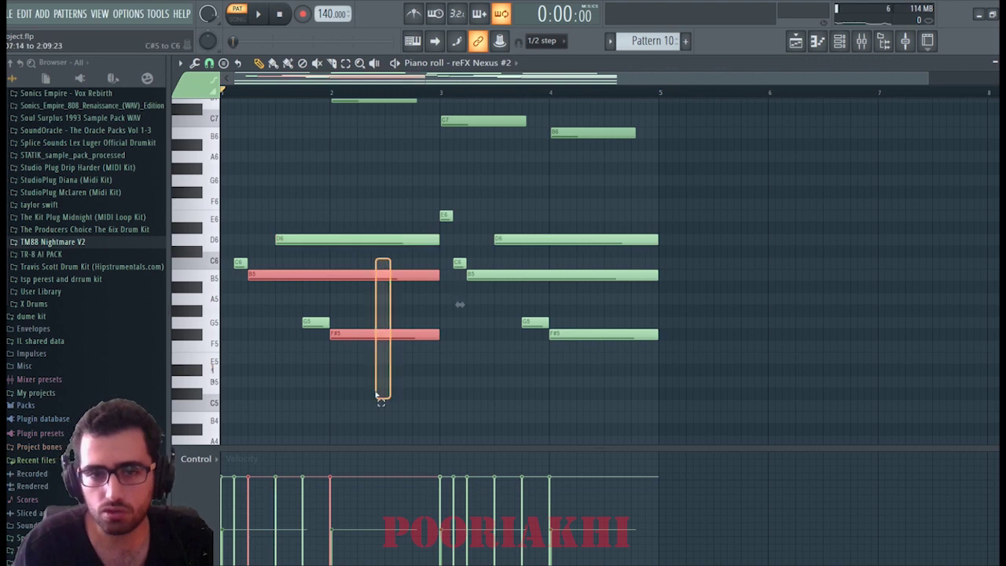
pyautogui.moveTo(435, 225); pyautogui.dragTo(394, 396)
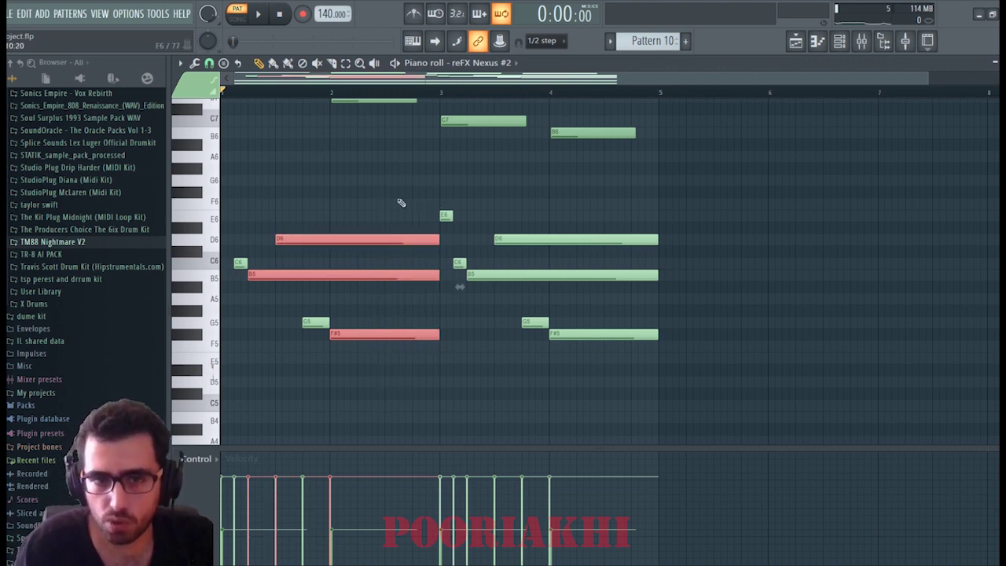
pyautogui.click(795, 41)
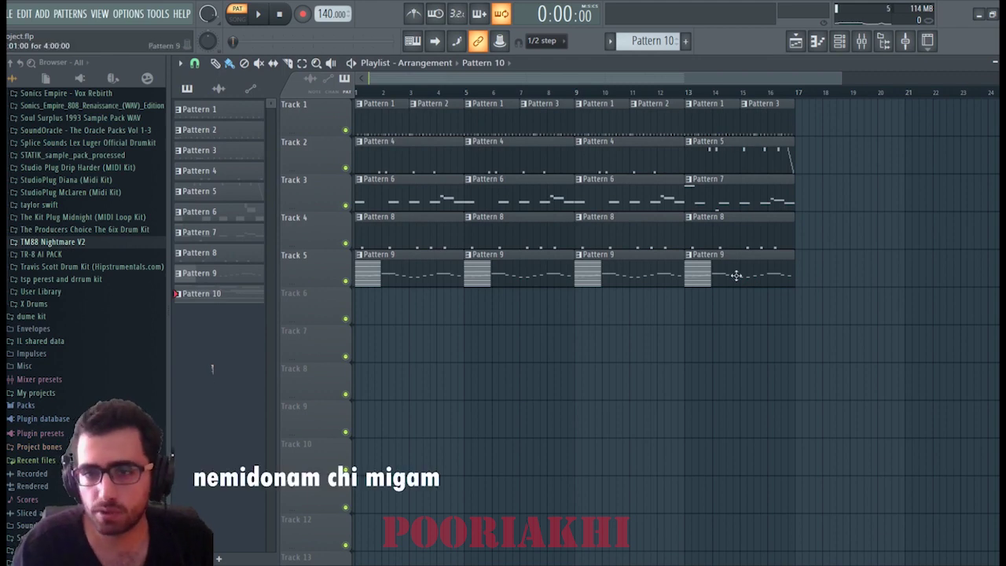
pyautogui.click(846, 42)
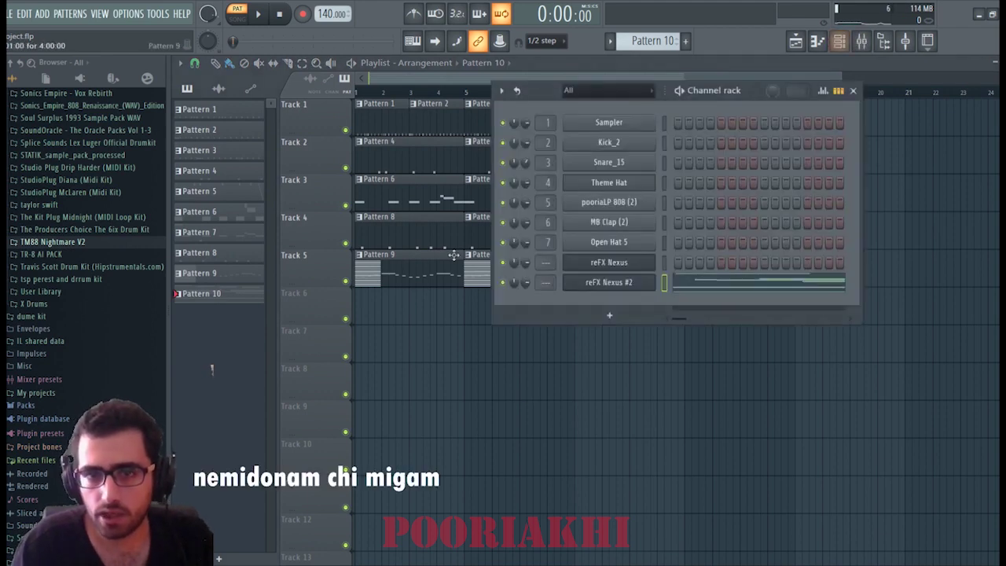
pyautogui.click(713, 292)
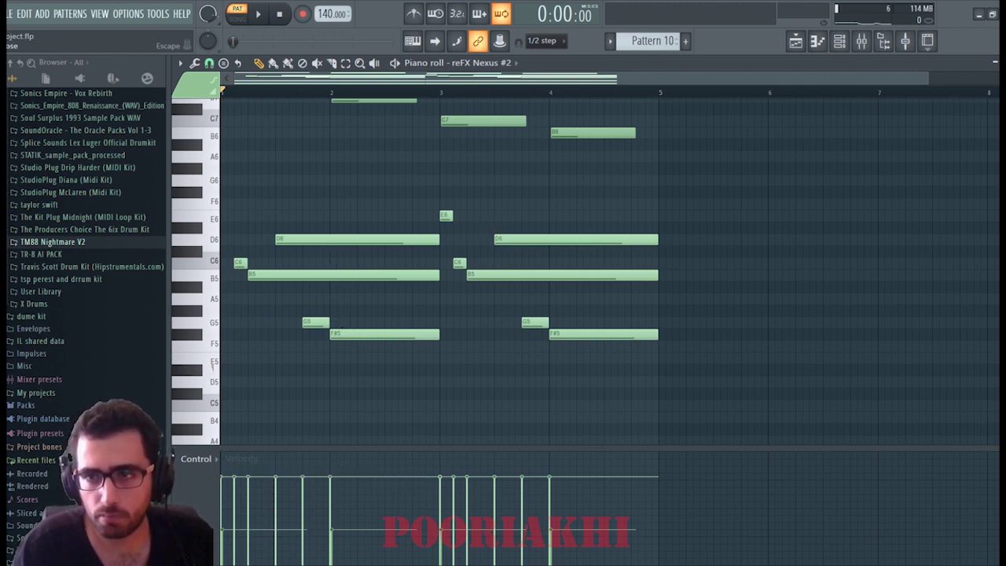
# Leave the note editor and place four consecutive Pattern 10 clips on Track 6, covering bars 1 to 16.
pyautogui.click(1003, 63)
pyautogui.press('Escape')
pyautogui.moveTo(611, 332); pyautogui.dragTo(333, 299)
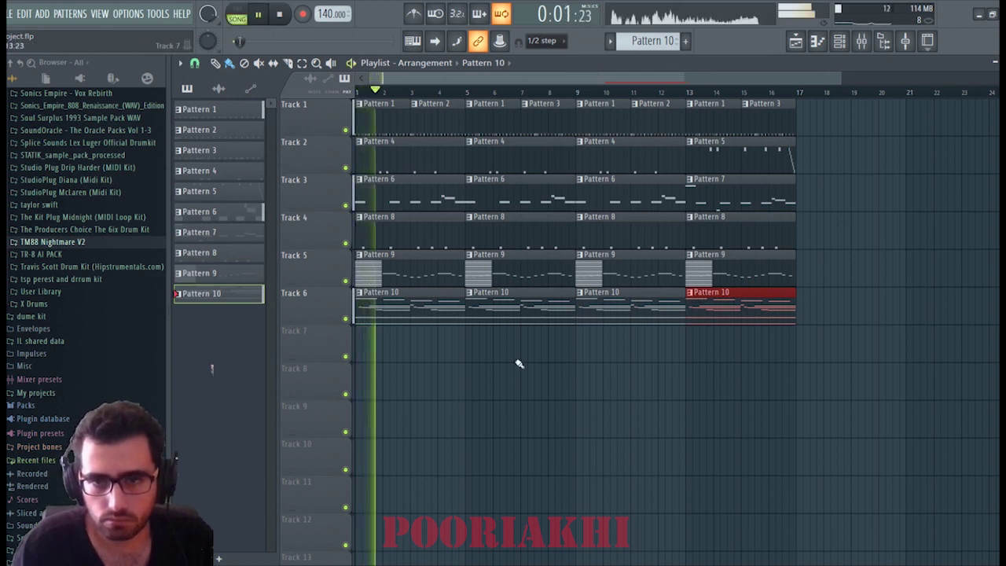
# Lower the velocity of all reFX Nexus #2 notes in Pattern 10 during song playback.
pyautogui.doubleClick(535, 318)
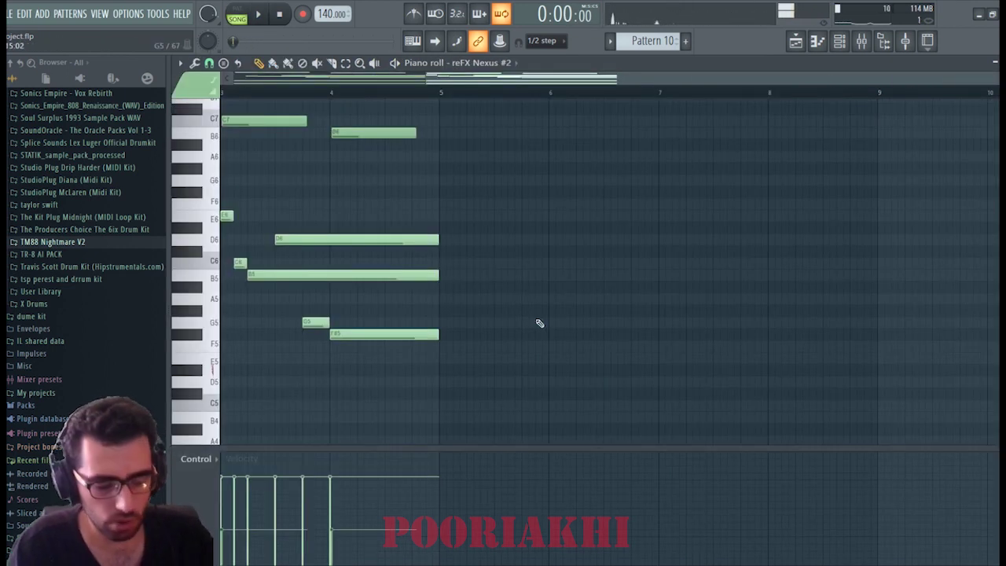
pyautogui.hotkey('ctrl', 'a')
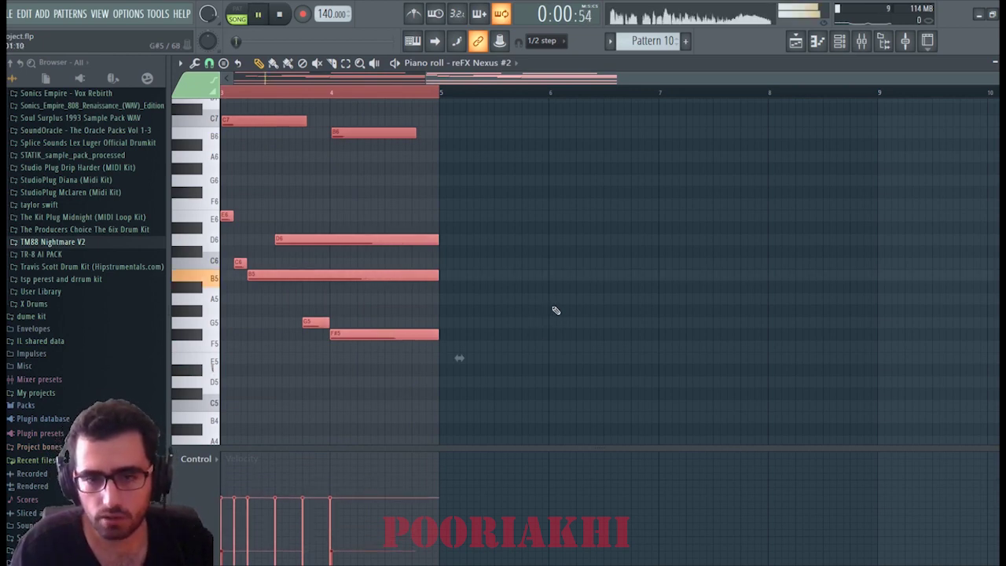
pyautogui.hotkey('ctrl', 'b')
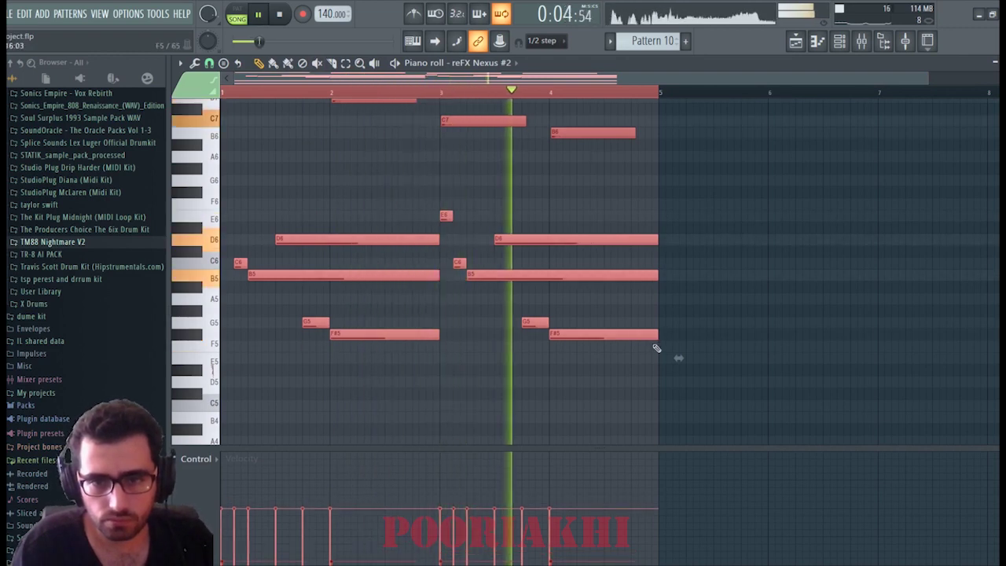
pyautogui.scroll(-3, 656, 349)
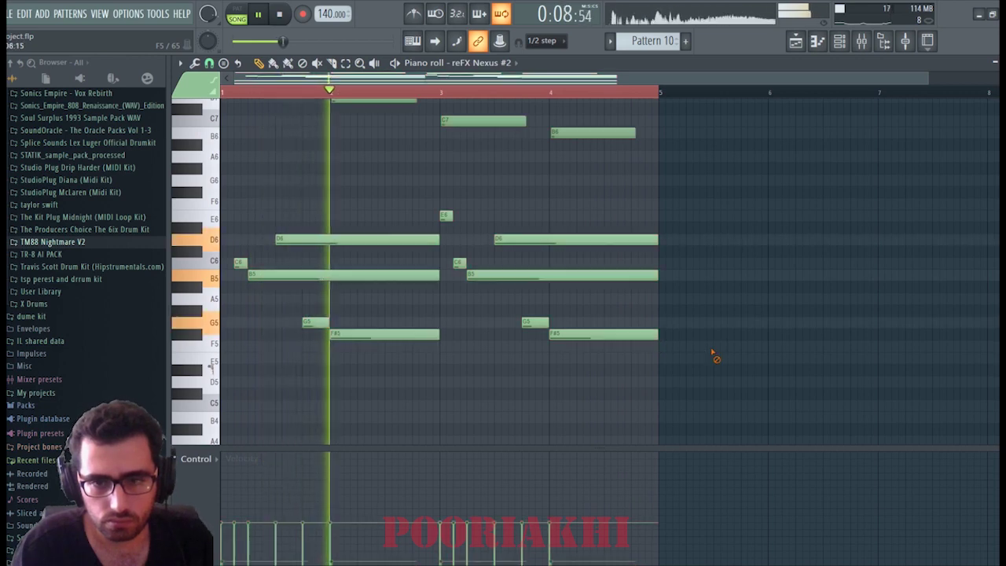
# Raise the velocity of the four high notes E7, D7, C7 and B6 slightly and return to the playlist.
pyautogui.scroll(4, 709, 314)
pyautogui.moveTo(698, 175); pyautogui.dragTo(247, 323)
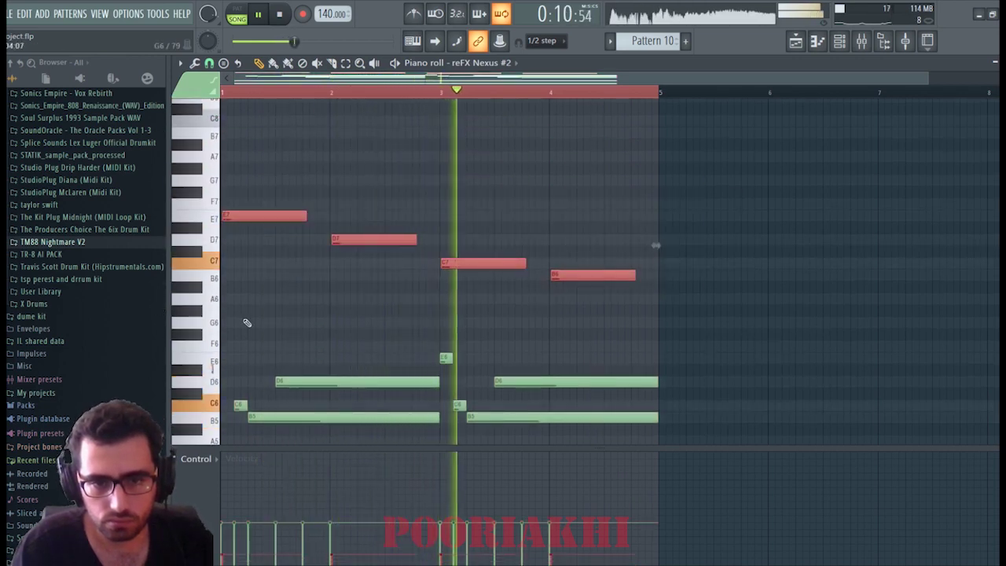
pyautogui.press('Escape')
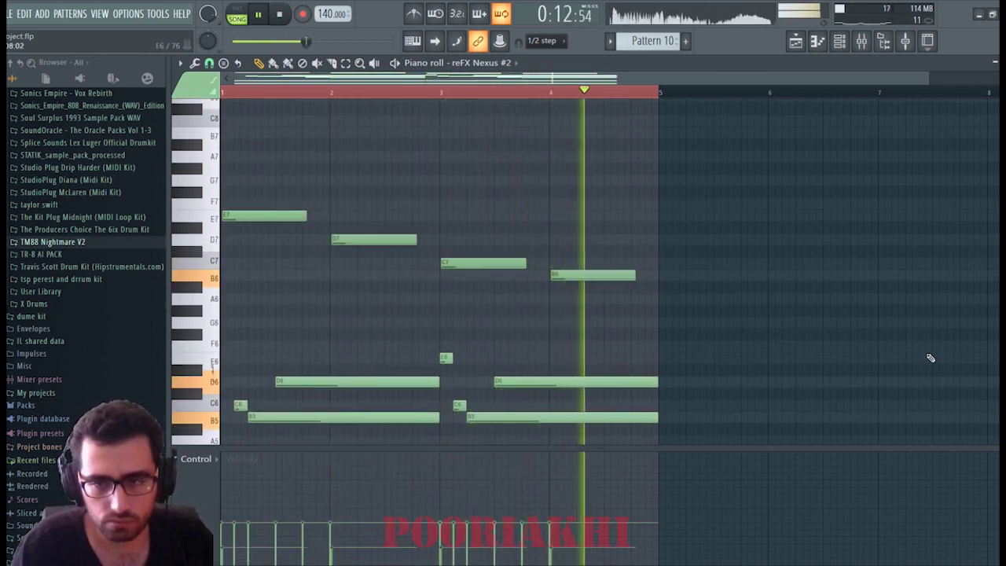
pyautogui.press('Escape')
pyautogui.press('Escape')
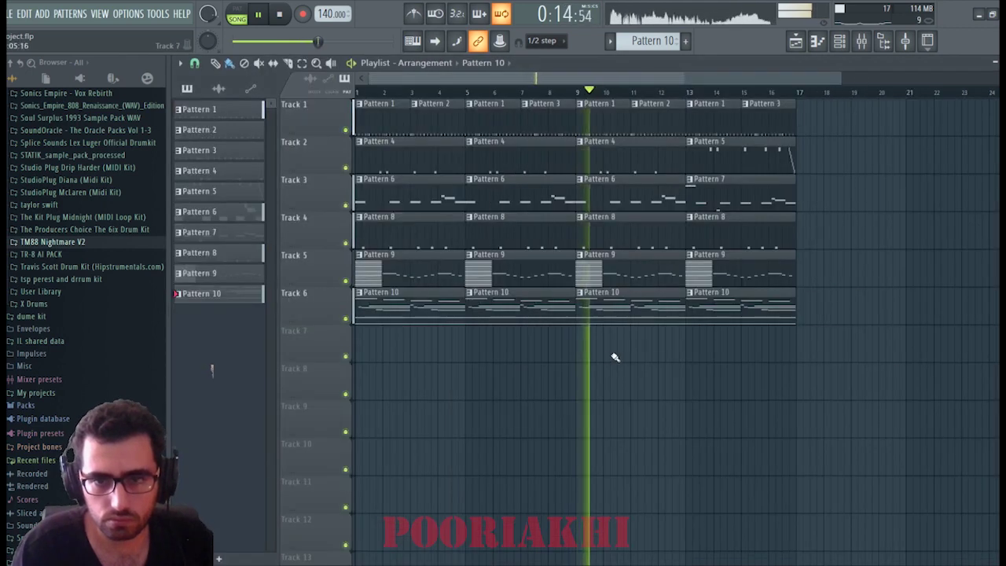
# Select the reFX Nexus and reFX Nexus #2 channels and route them to mixer tracks 8 and 9.
pyautogui.click(838, 45)
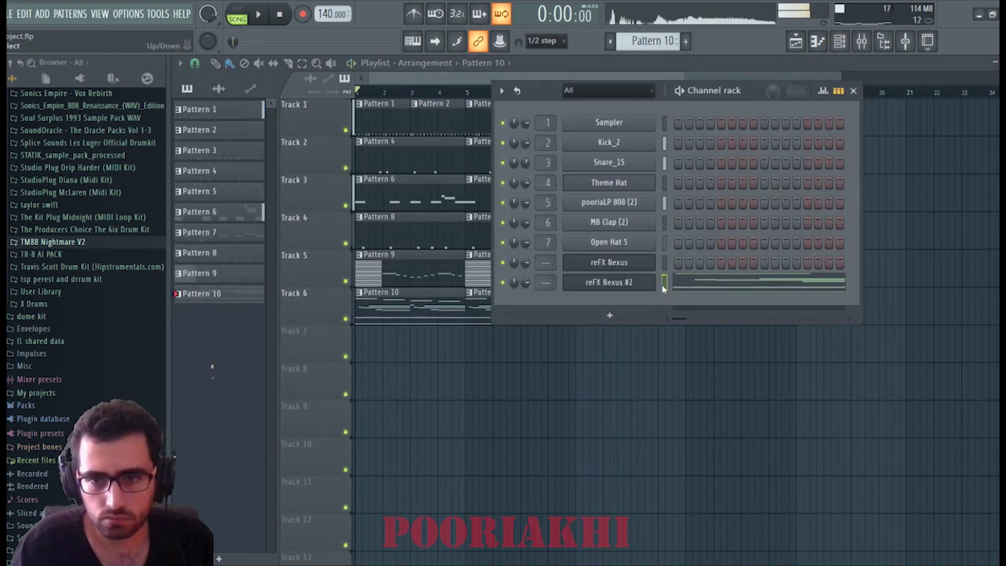
pyautogui.click(666, 260)
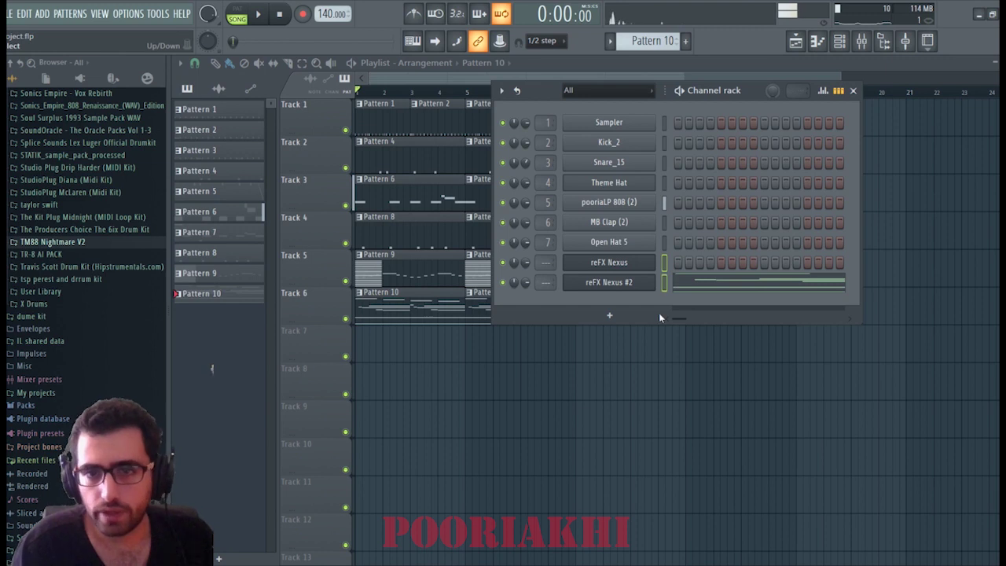
pyautogui.hotkey('ctrl', 'l')
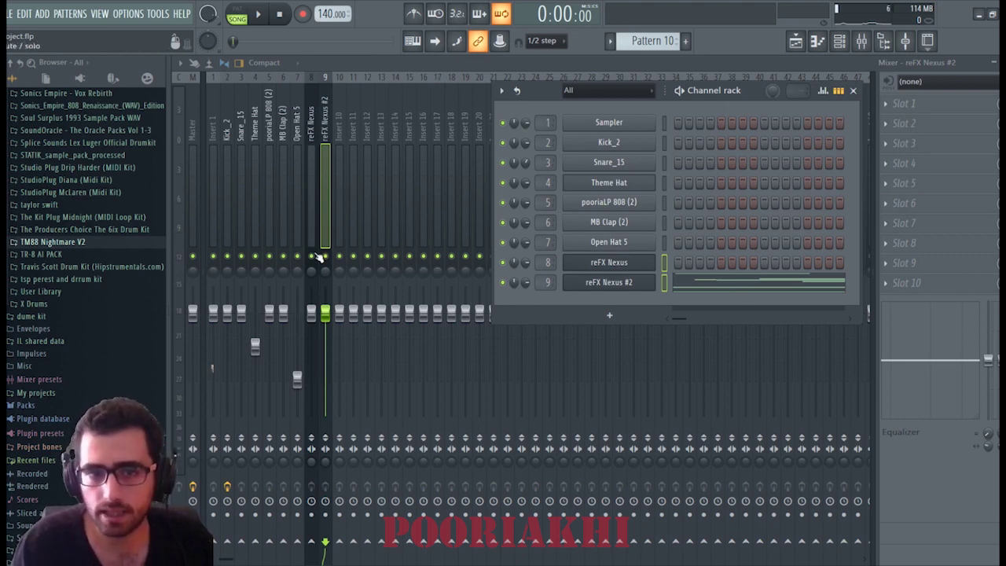
# Solo the reFX Nexus #2 mixer track during song playback and load Fruity parametric EQ 2 in its first effect slot.
pyautogui.press('space')
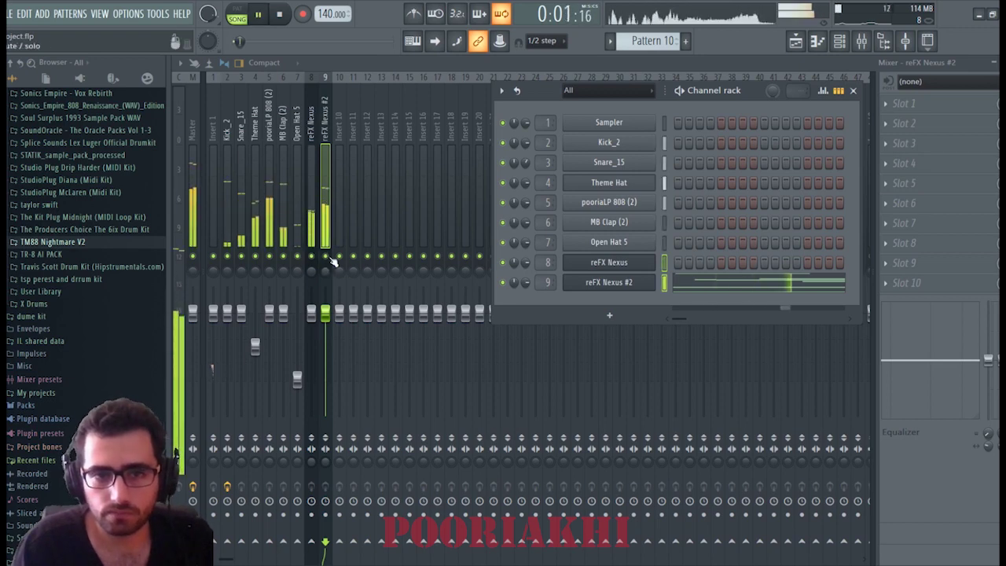
pyautogui.rightClick(326, 256)
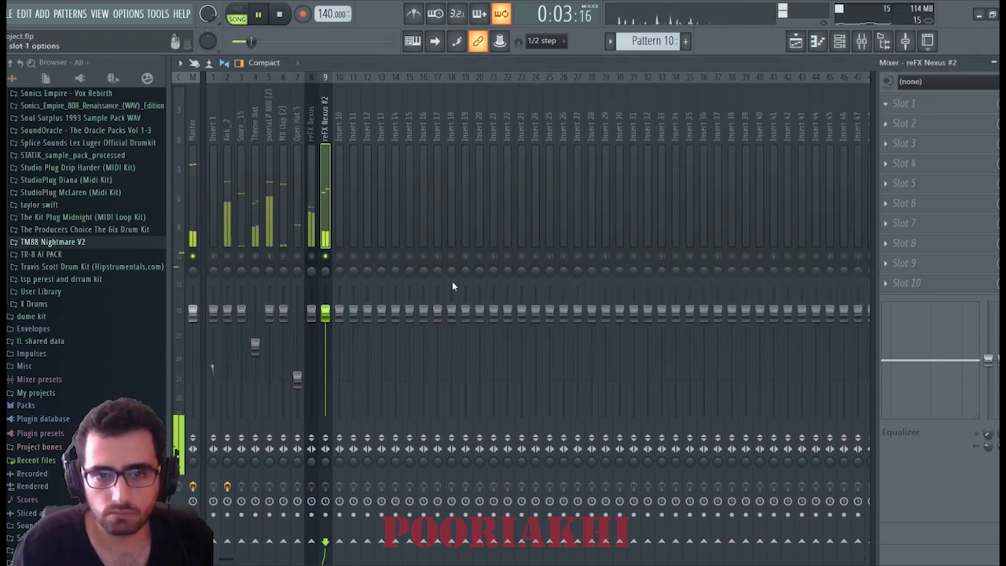
pyautogui.click(408, 279)
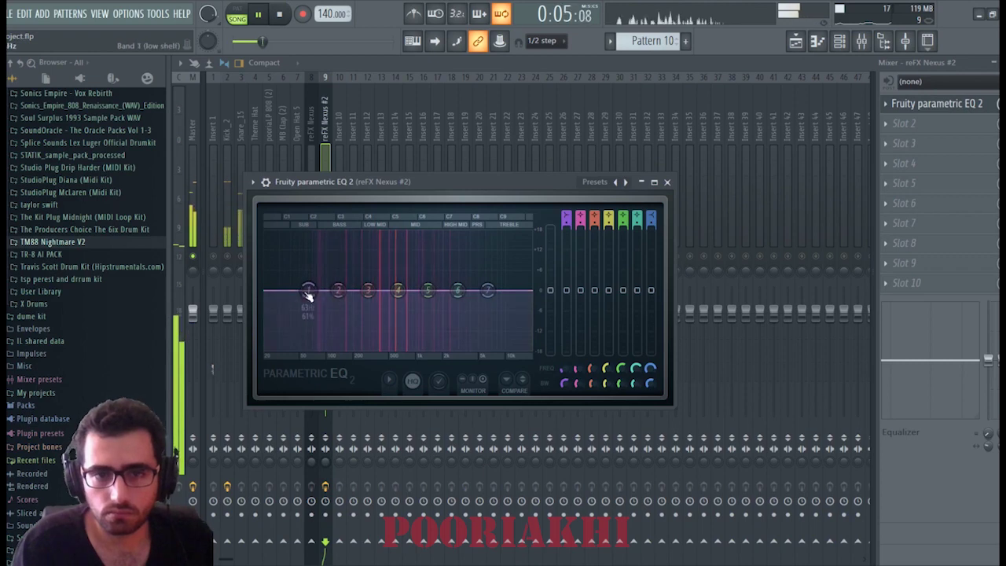
# Cut the lows with band 1 as a high-pass and pull the band 7 high shelf fully down at about 6095 Hz.
pyautogui.moveTo(308, 291); pyautogui.dragTo(335, 348)
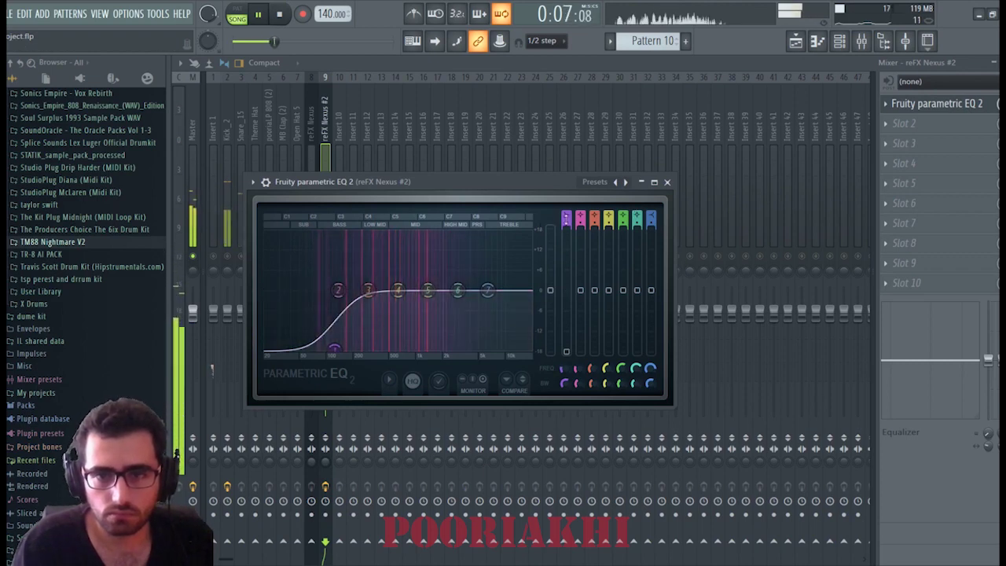
pyautogui.moveTo(566, 218); pyautogui.dragTo(566, 237)
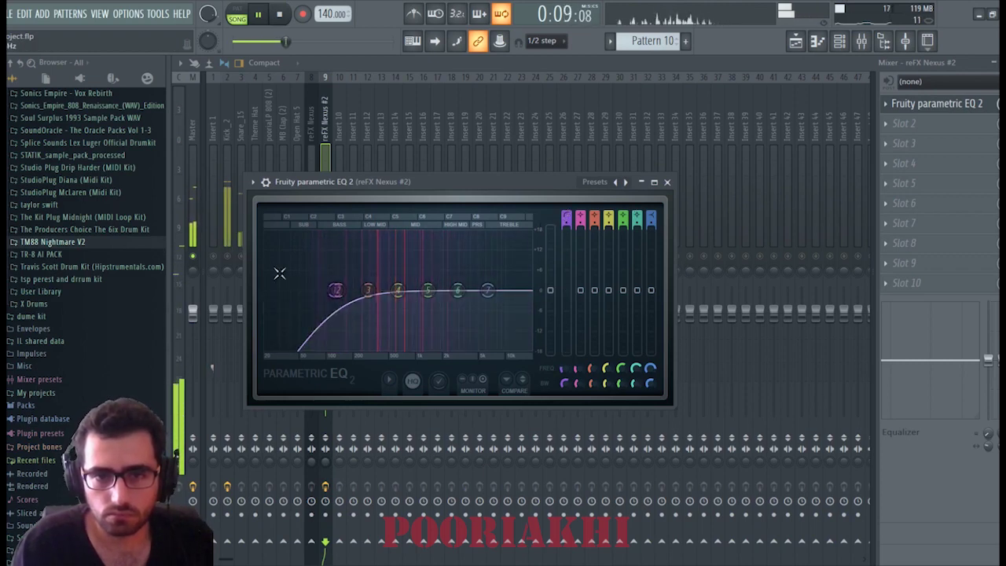
pyautogui.moveTo(335, 291); pyautogui.dragTo(356, 290)
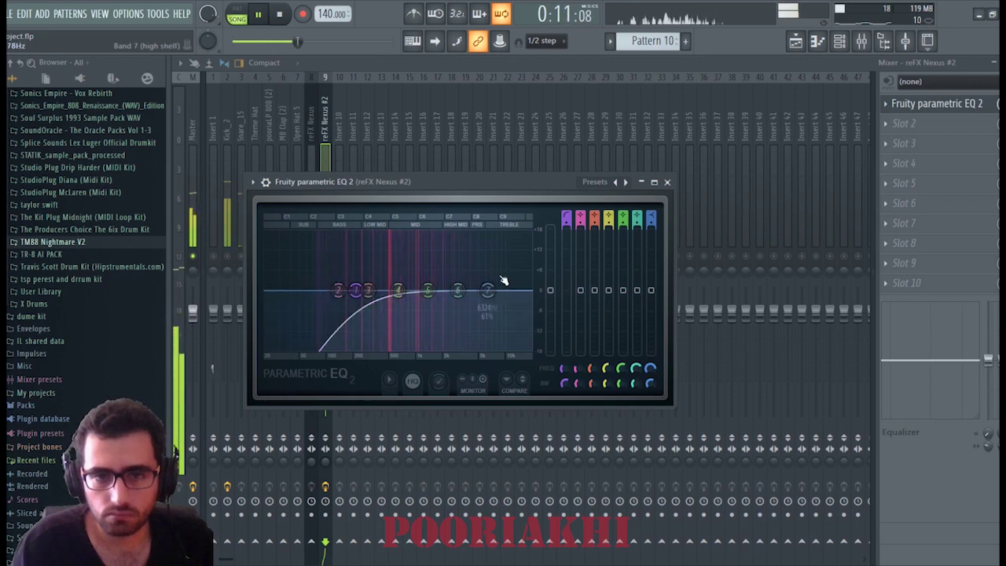
pyautogui.moveTo(458, 290); pyautogui.dragTo(487, 348)
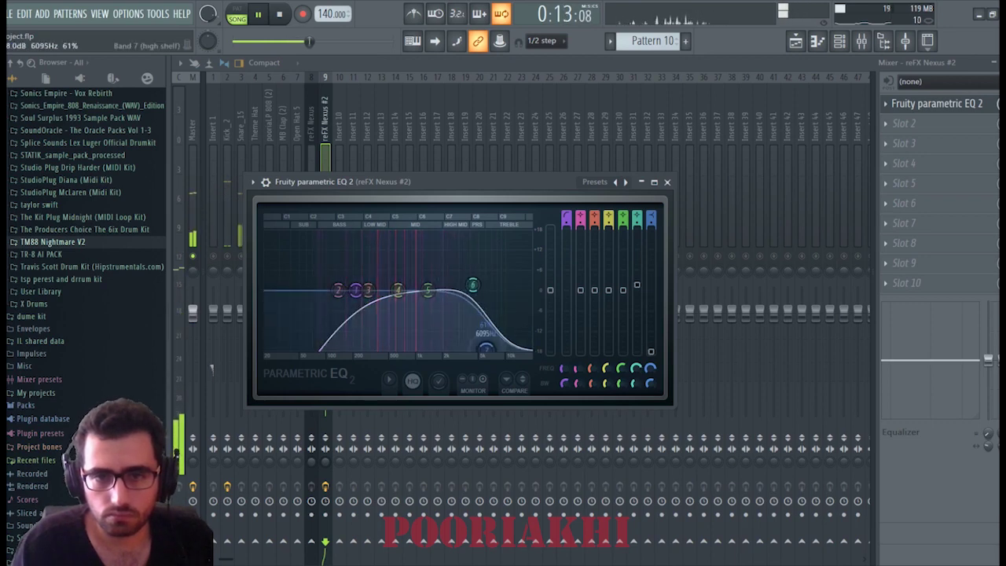
pyautogui.click(667, 182)
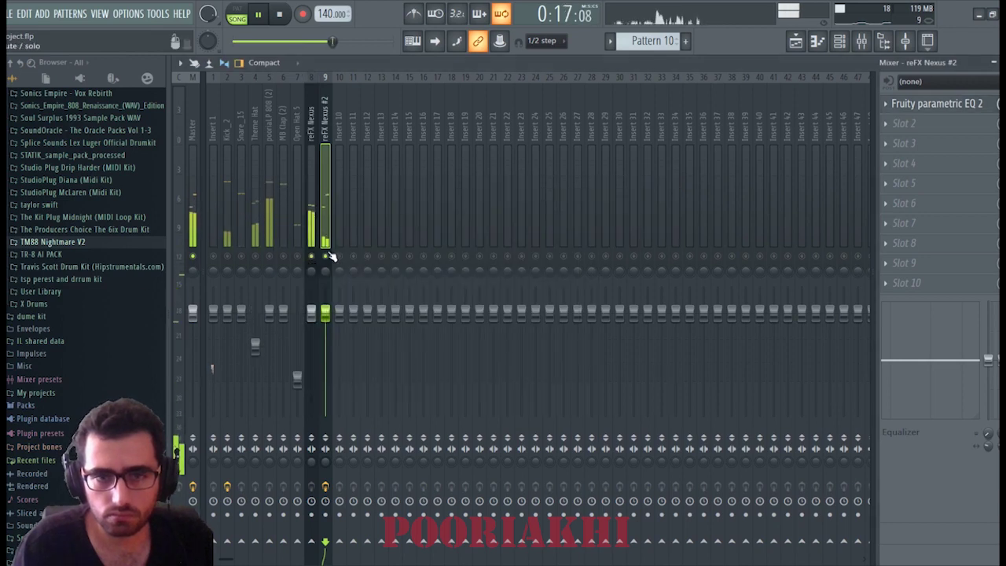
# Select the reFX Nexus mixer track and load Fruity parametric EQ 2 in its first effect slot.
pyautogui.click(314, 232)
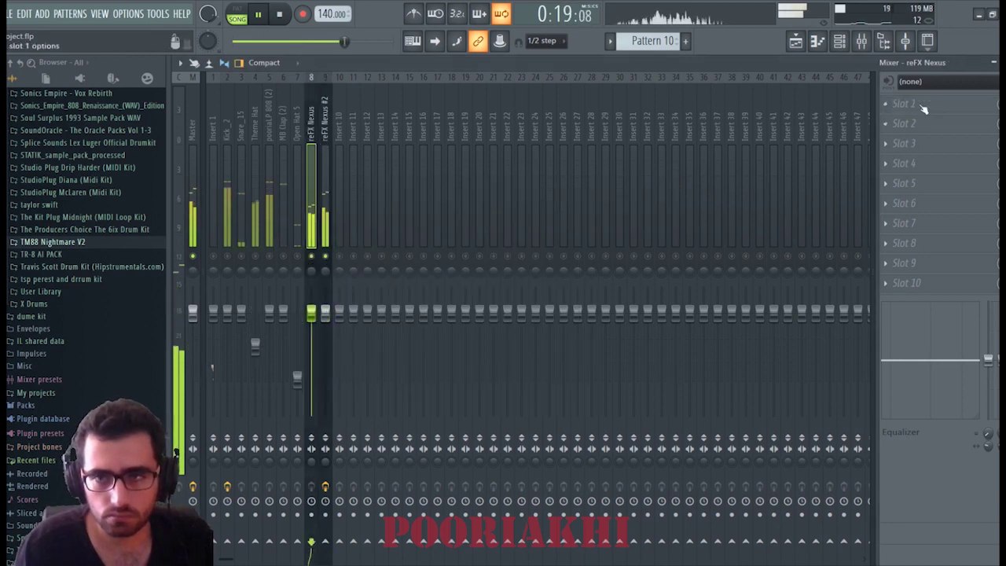
pyautogui.click(923, 105)
pyautogui.click(343, 281)
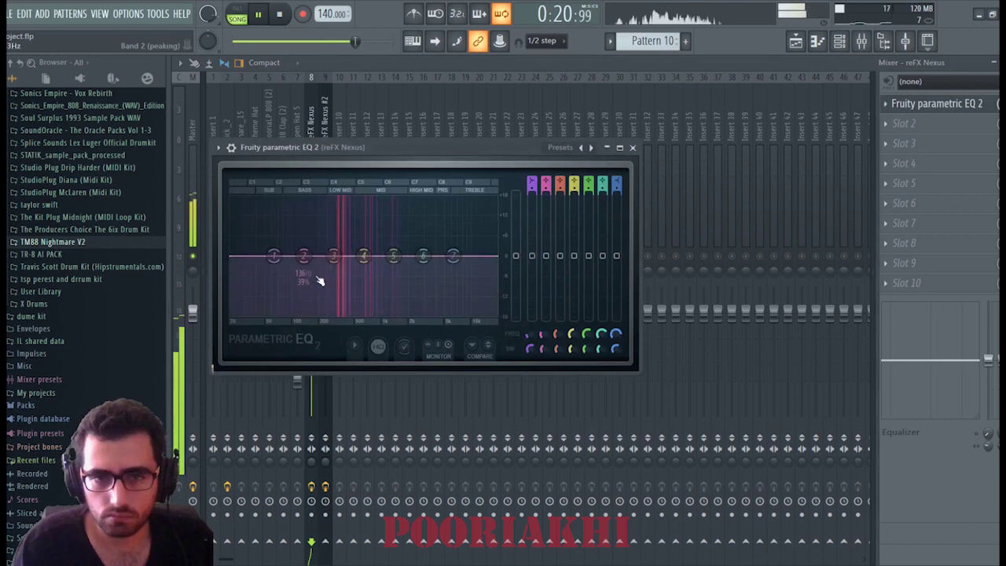
# Cut the lows with band 1 as a high-pass near 100 Hz and dip band 6 at about 2 kHz.
pyautogui.moveTo(273, 255); pyautogui.dragTo(296, 314)
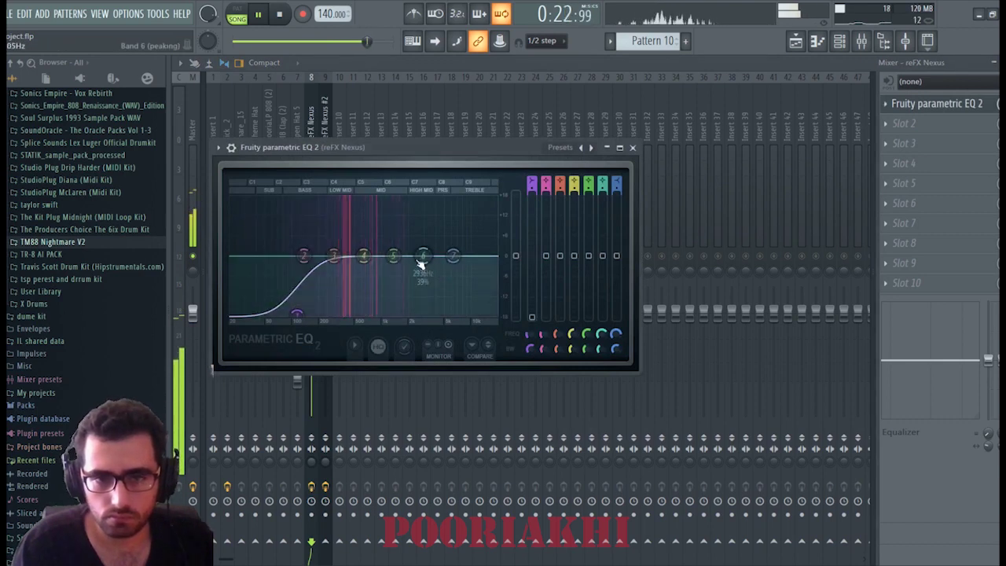
pyautogui.moveTo(420, 263); pyautogui.dragTo(408, 281)
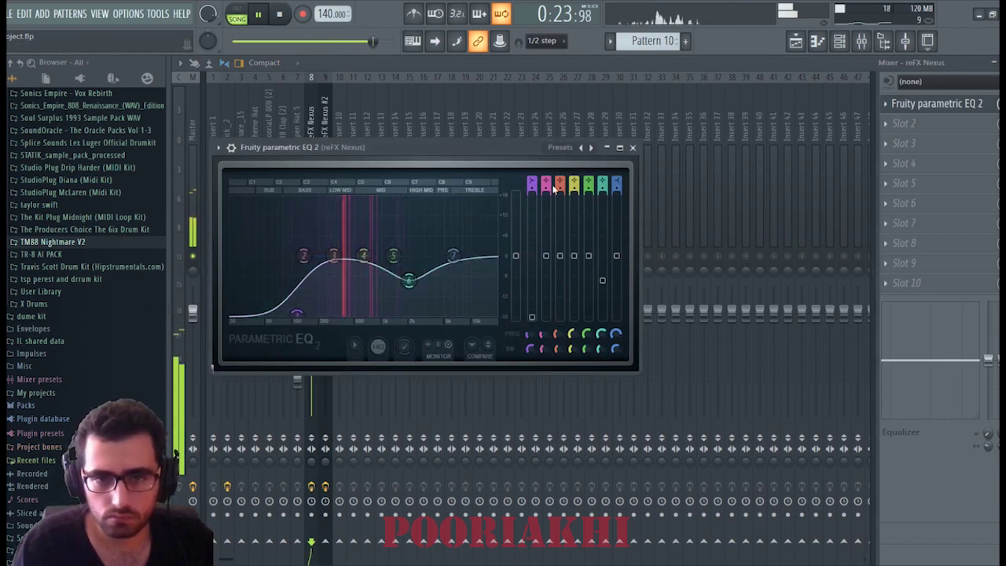
pyautogui.click(631, 148)
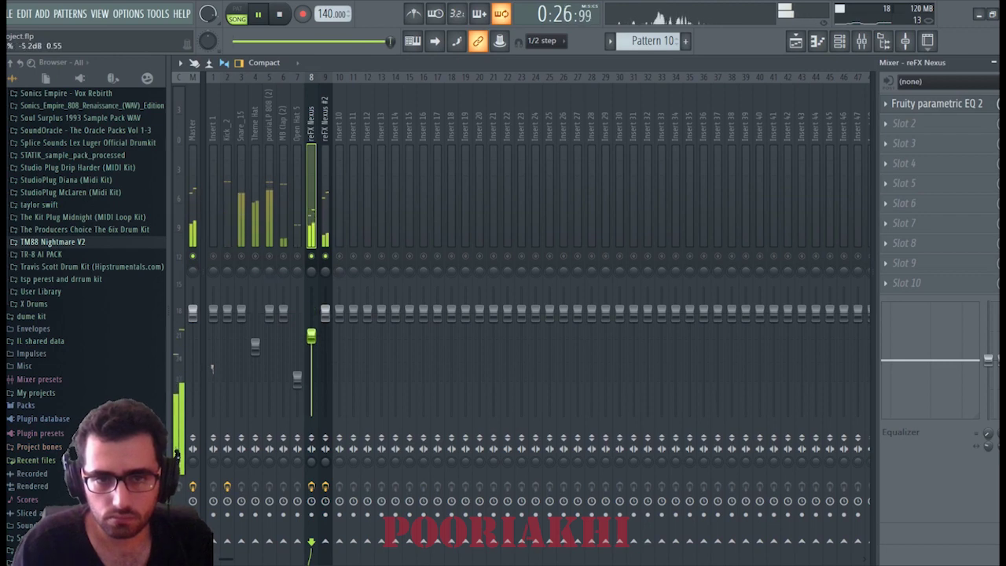
# Lower the reFX Nexus #2 mixer fader slightly and load Fruity delay 2 in that track's second effect slot.
pyautogui.moveTo(327, 315)
pyautogui.mouseDown()
pyautogui.moveTo(325, 339)
pyautogui.moveTo(325, 327)
pyautogui.mouseUp()
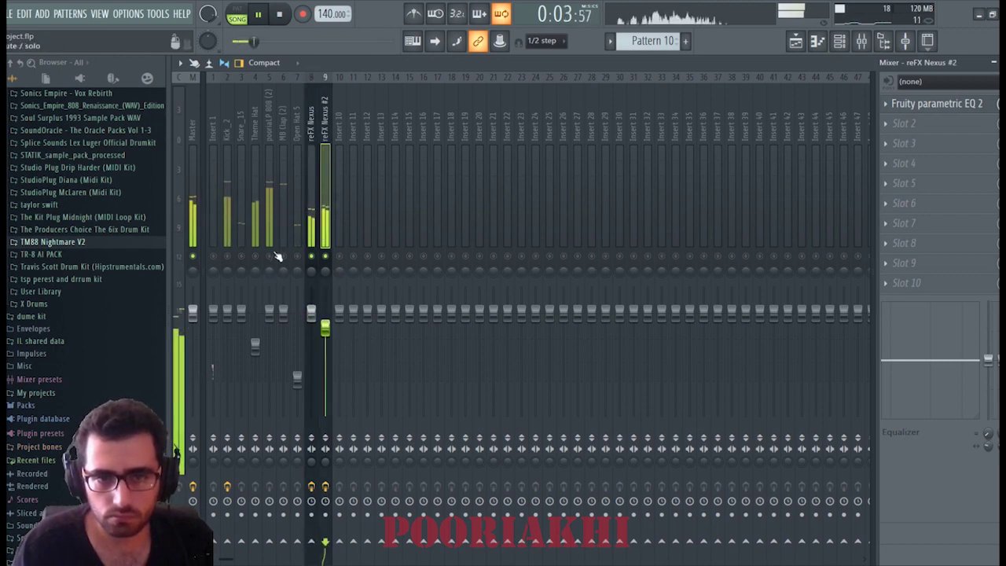
pyautogui.press('space')
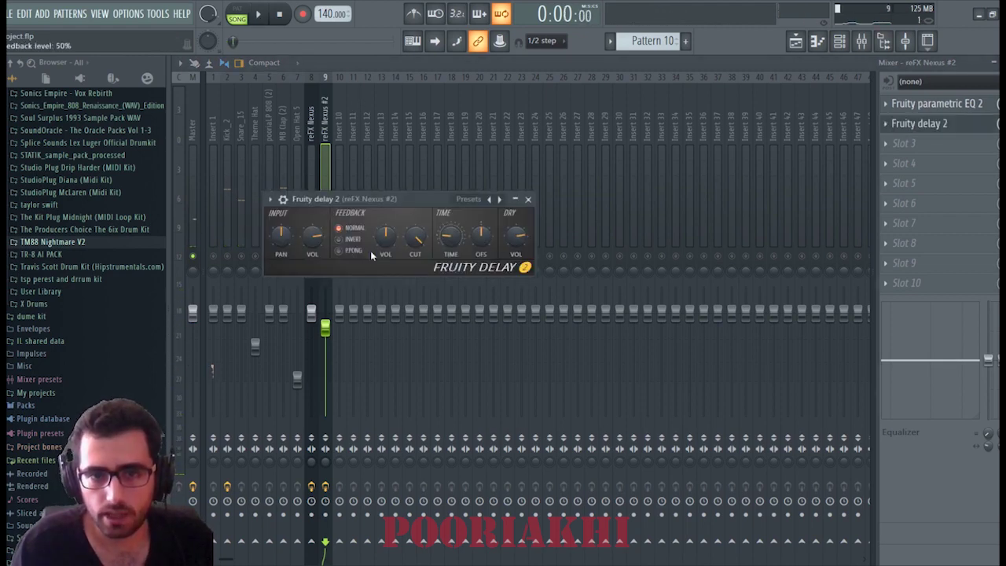
# During repeated playback, set Fruity delay 2 to ping-pong feedback with input panned right, minimum feedback volume and a time of 6:00.
pyautogui.press('space')
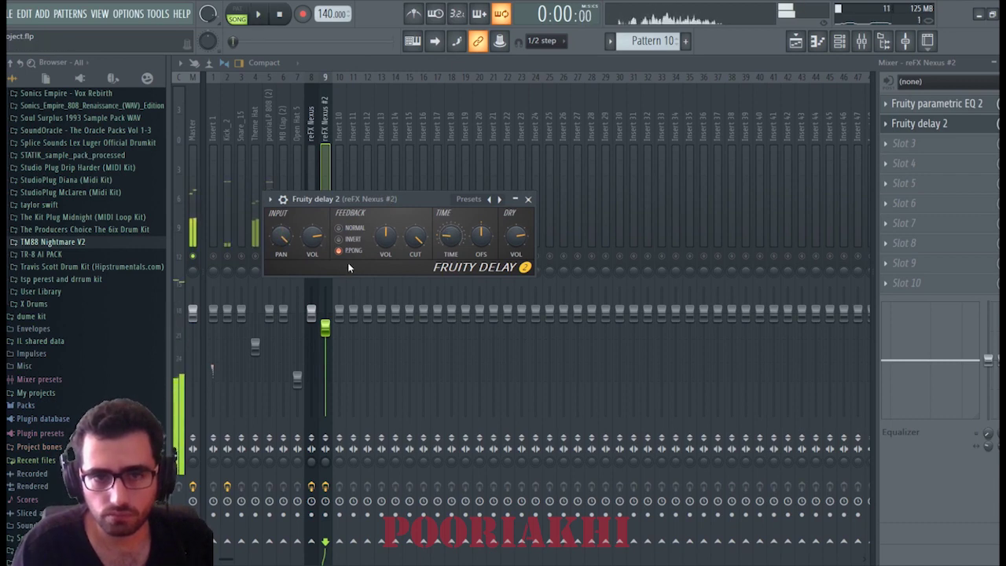
pyautogui.press('space')
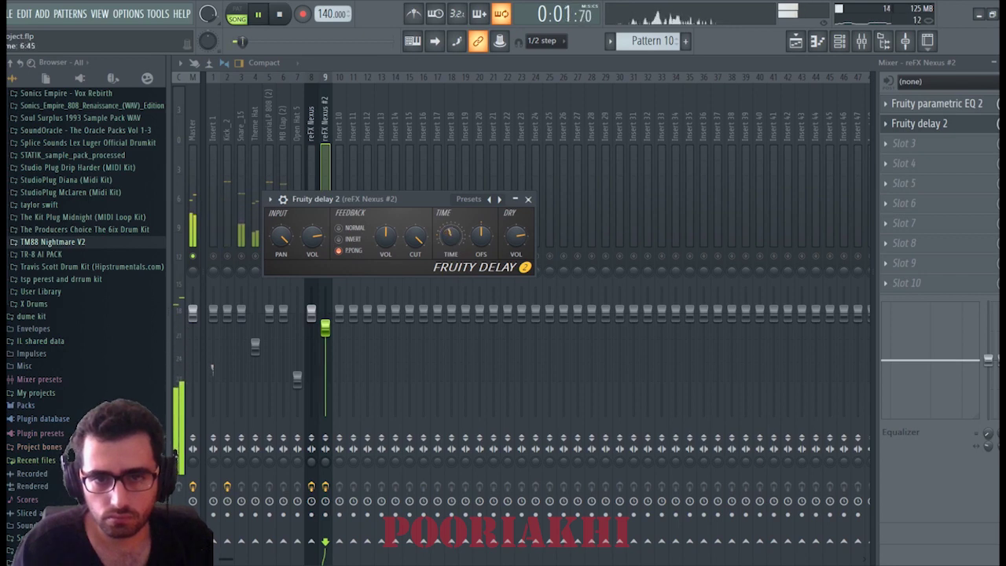
pyautogui.press('space')
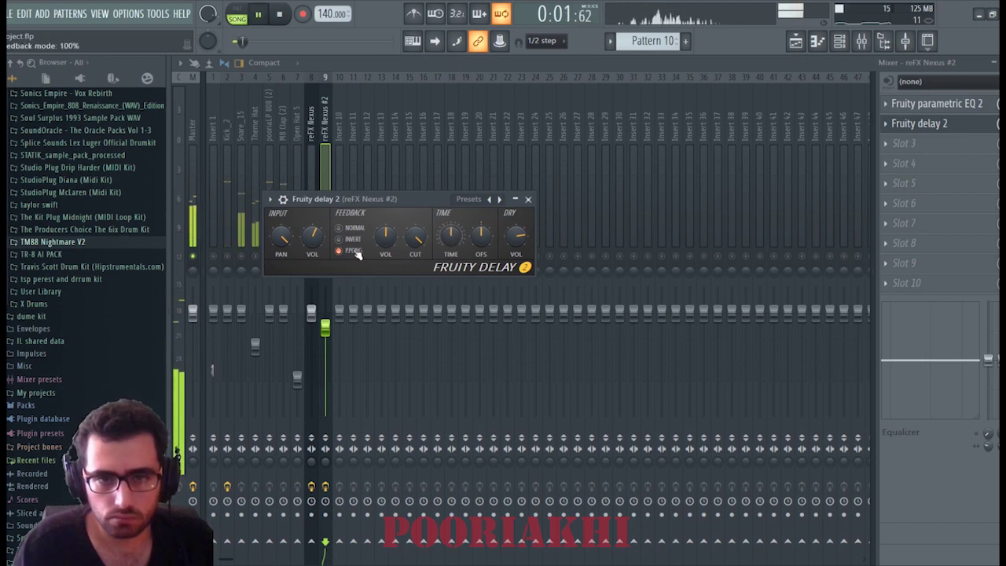
pyautogui.press('space')
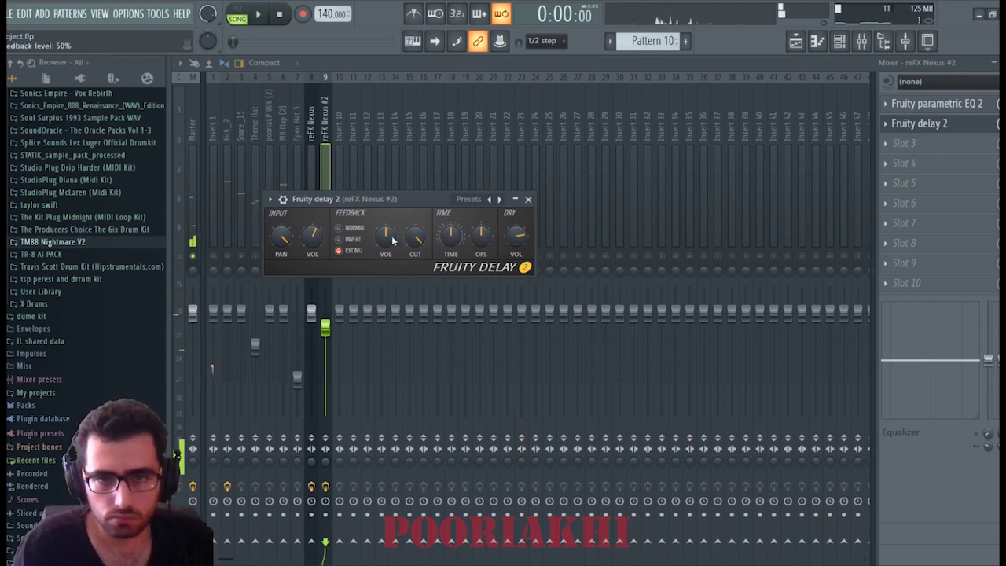
pyautogui.press('space')
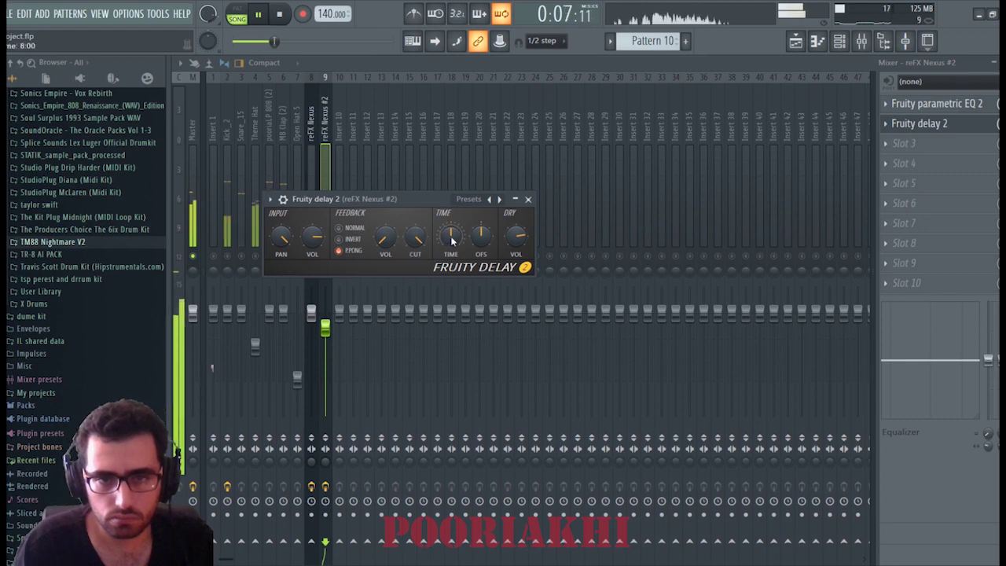
pyautogui.press('space')
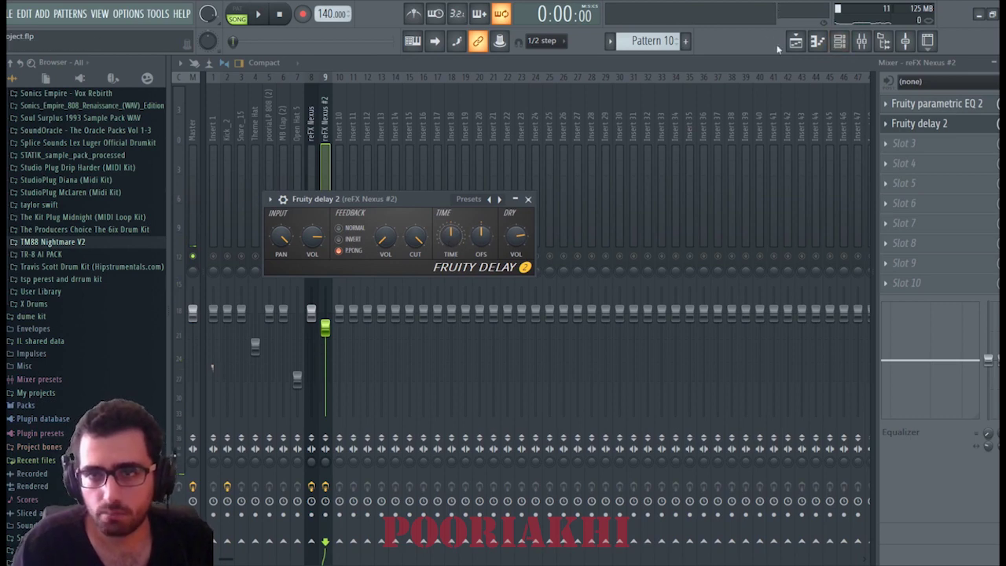
# Examine the Pattern 10 melody notes in the piano roll, from the high notes to the low sustained ones.
pyautogui.click(817, 41)
pyautogui.scroll(-3, 396, 326)
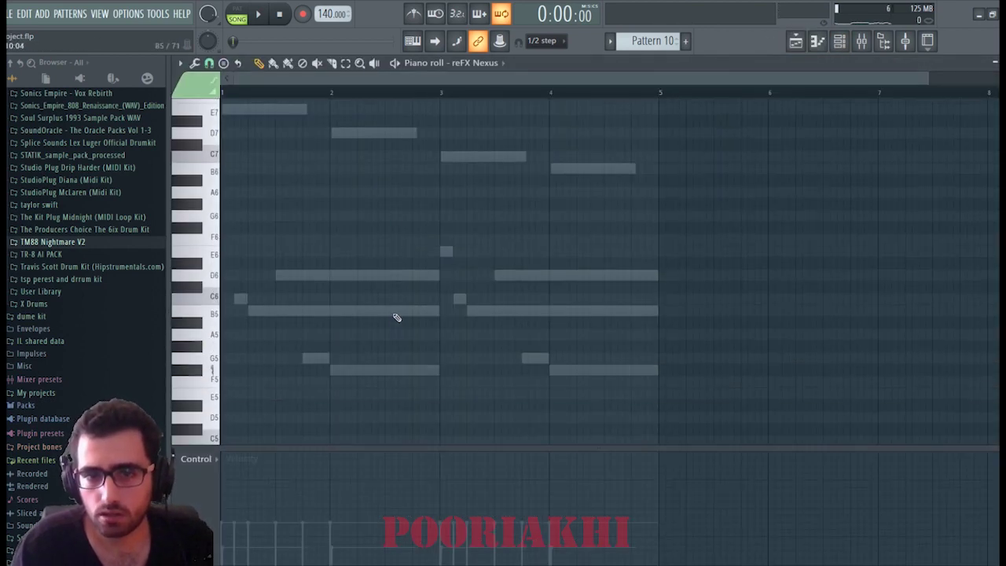
pyautogui.moveTo(406, 110); pyautogui.dragTo(380, 313)
pyautogui.moveTo(323, 137); pyautogui.dragTo(240, 240)
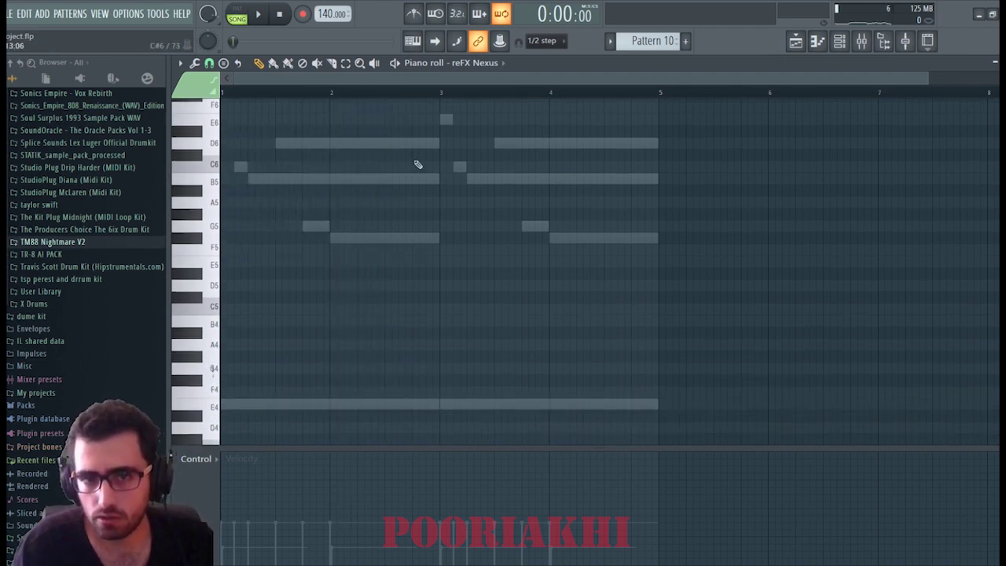
# During playback, set the reFX Nexus #2 Fruity delay 2 to a time of 16:00, a lower feedback cutoff and 71% input volume.
pyautogui.click(864, 44)
pyautogui.press('space')
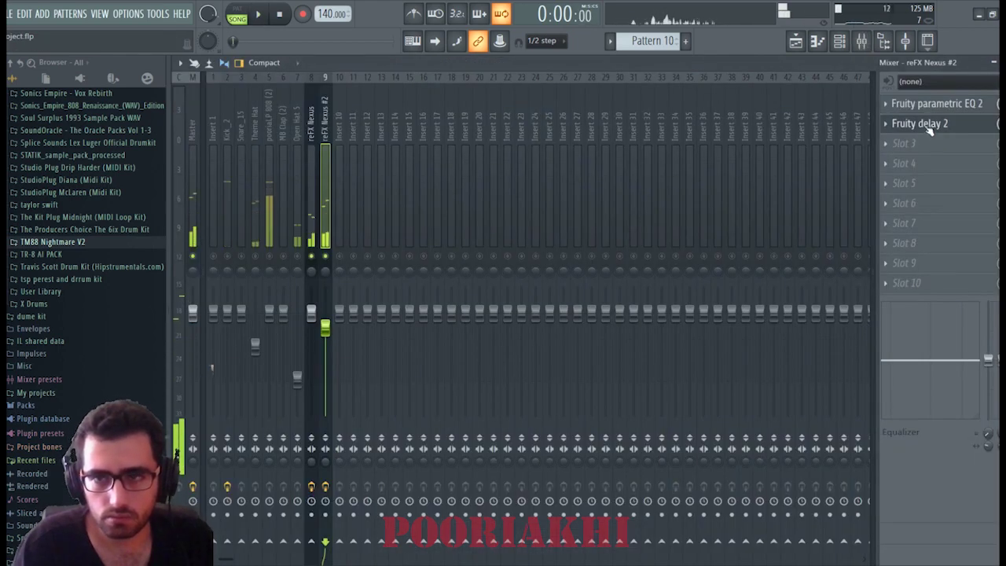
pyautogui.click(929, 128)
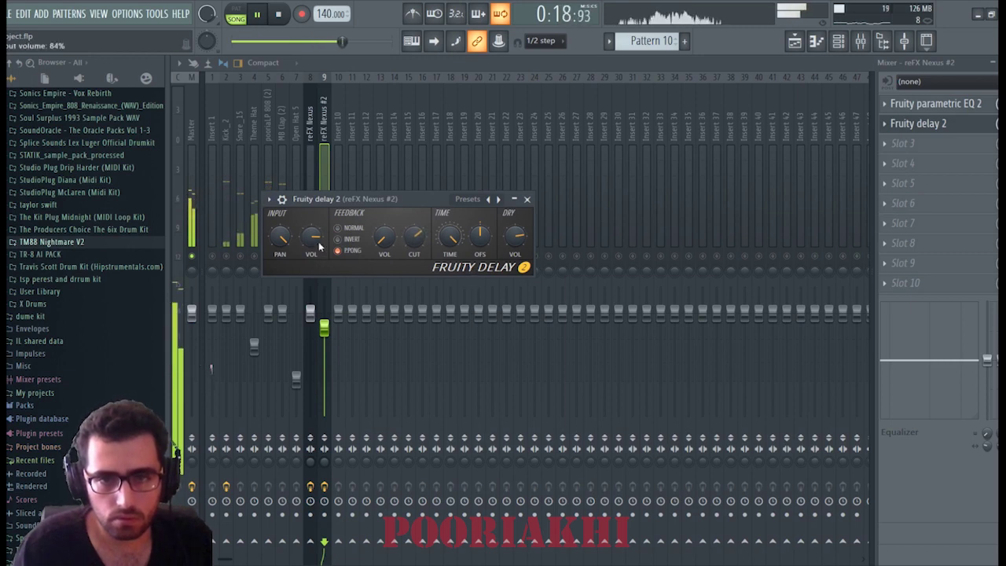
pyautogui.moveTo(318, 241); pyautogui.dragTo(318, 253)
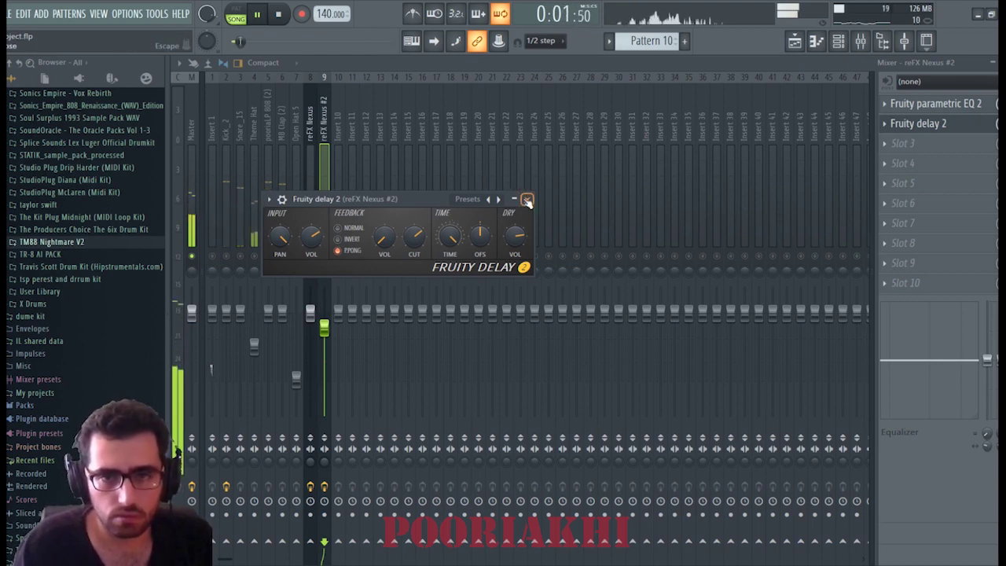
# Review the Pattern 10 notes in the piano roll alongside the channel rack and return to the mixer.
pyautogui.click(816, 42)
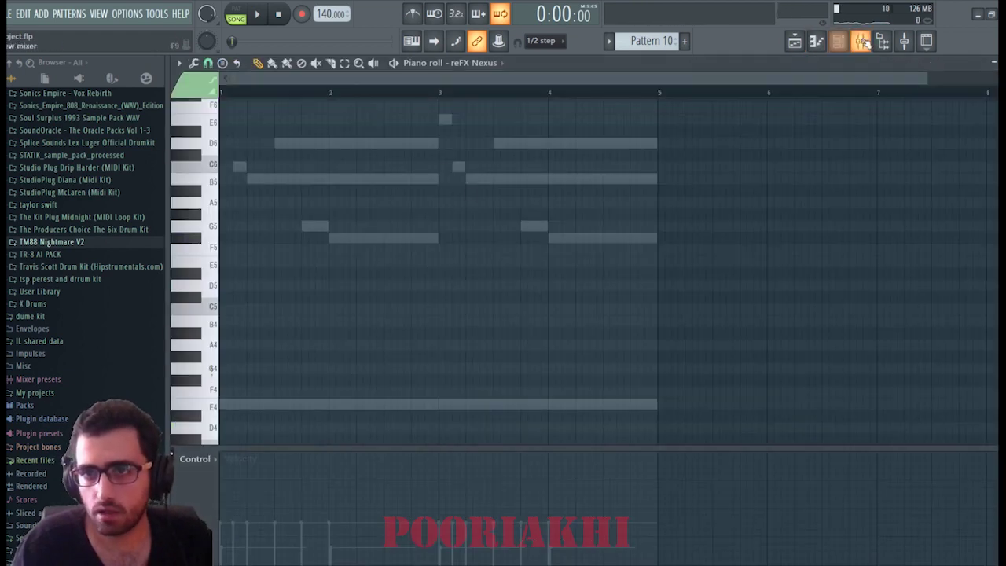
pyautogui.click(837, 42)
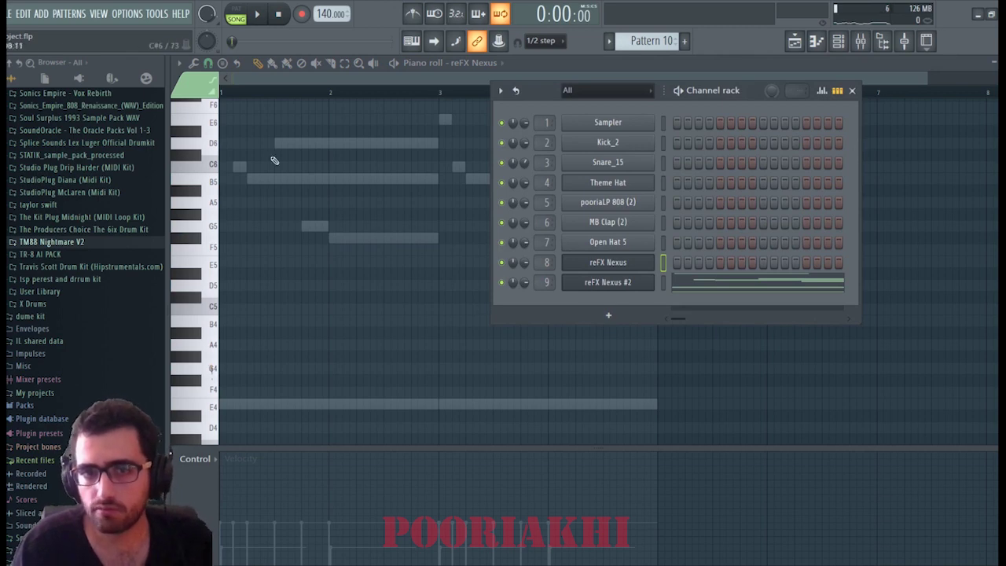
pyautogui.moveTo(311, 130); pyautogui.dragTo(266, 292)
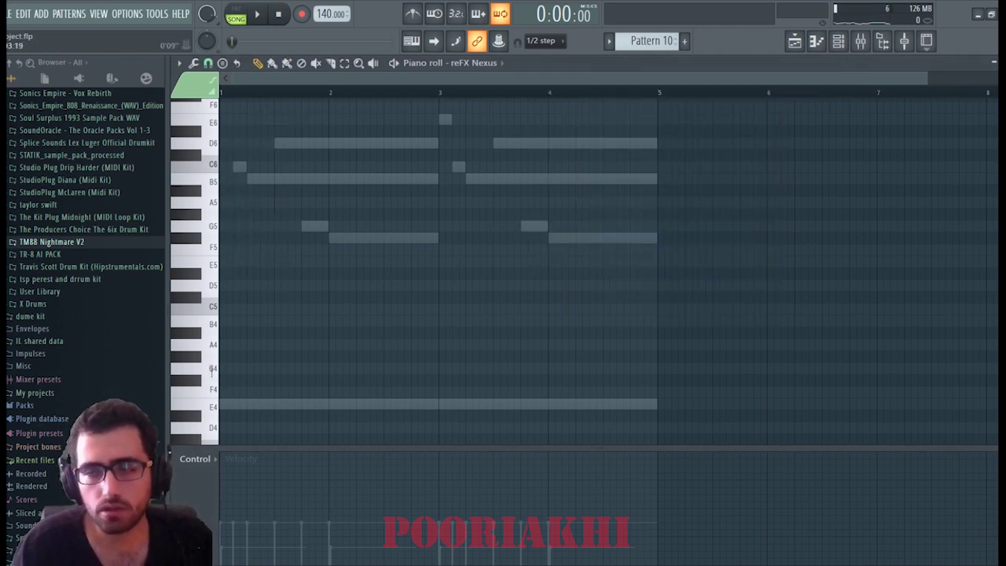
pyautogui.click(993, 62)
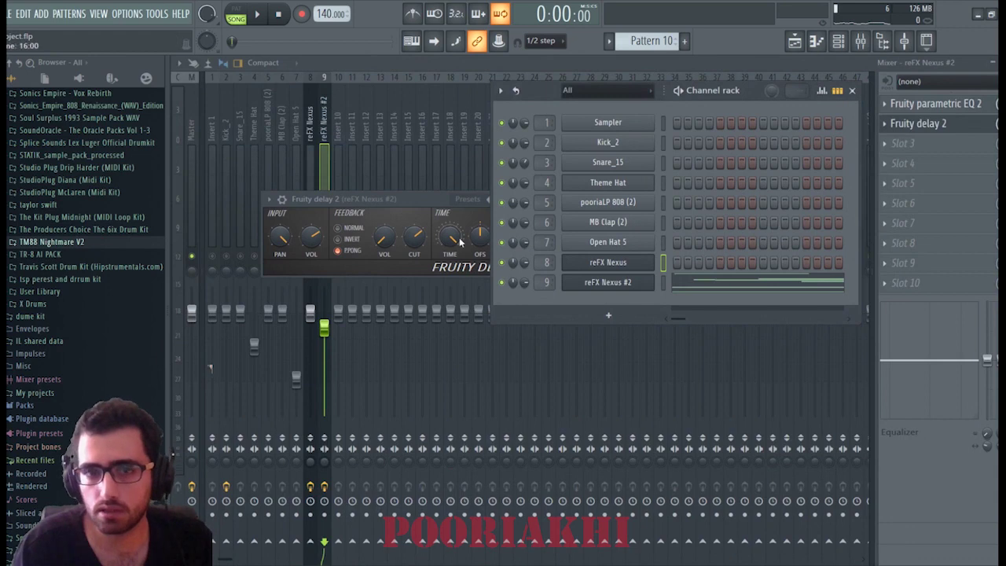
# Unsolo the mixer tracks, play the full mix and check the Fruity delay 2 settings on reFX Nexus #2.
pyautogui.click(365, 200)
pyautogui.click(317, 154)
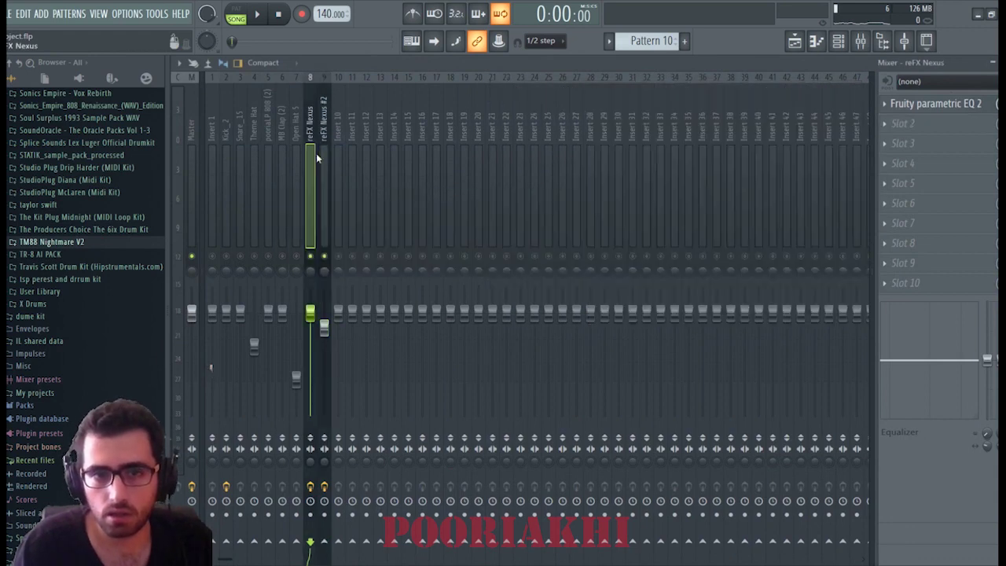
pyautogui.press('space')
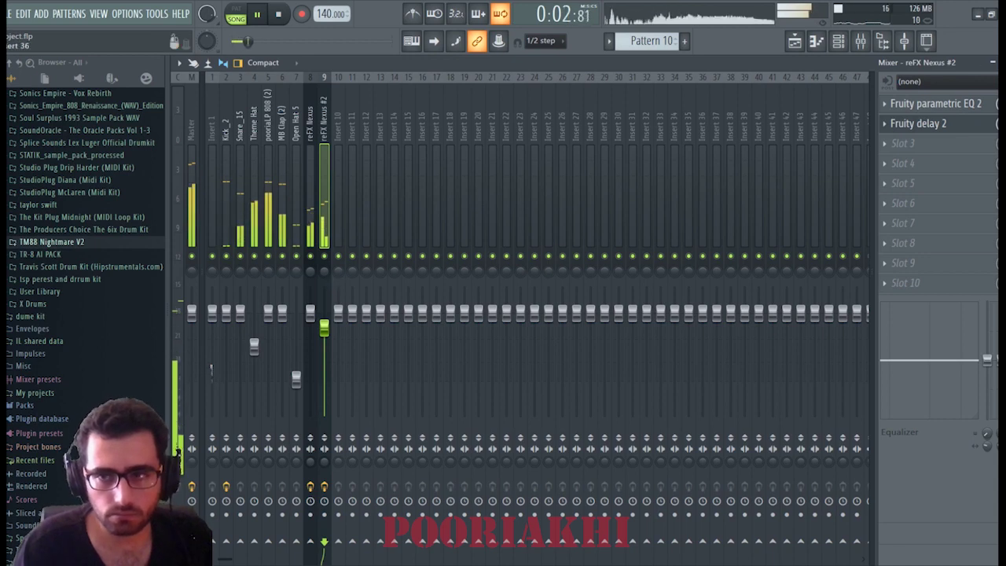
pyautogui.click(943, 124)
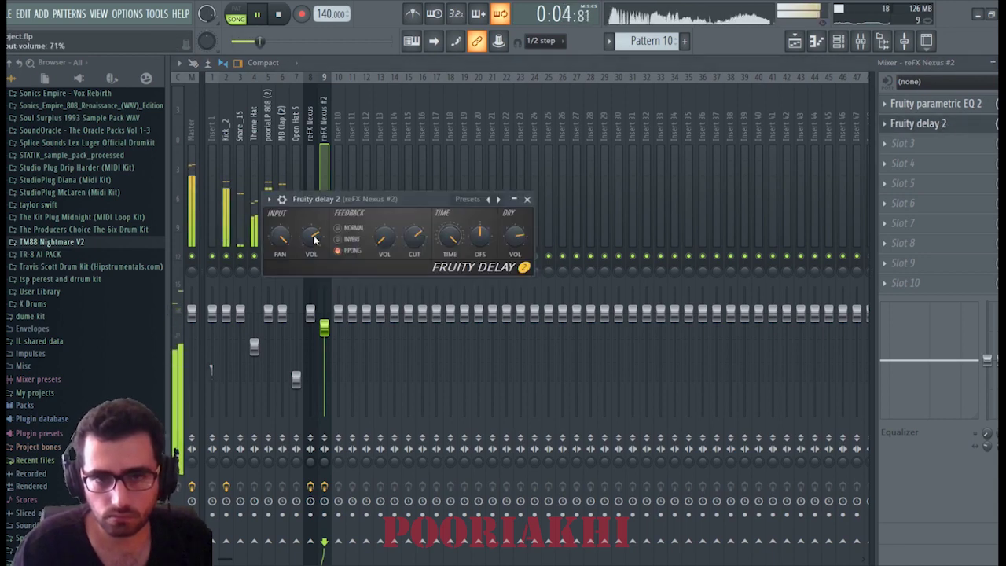
pyautogui.click(526, 199)
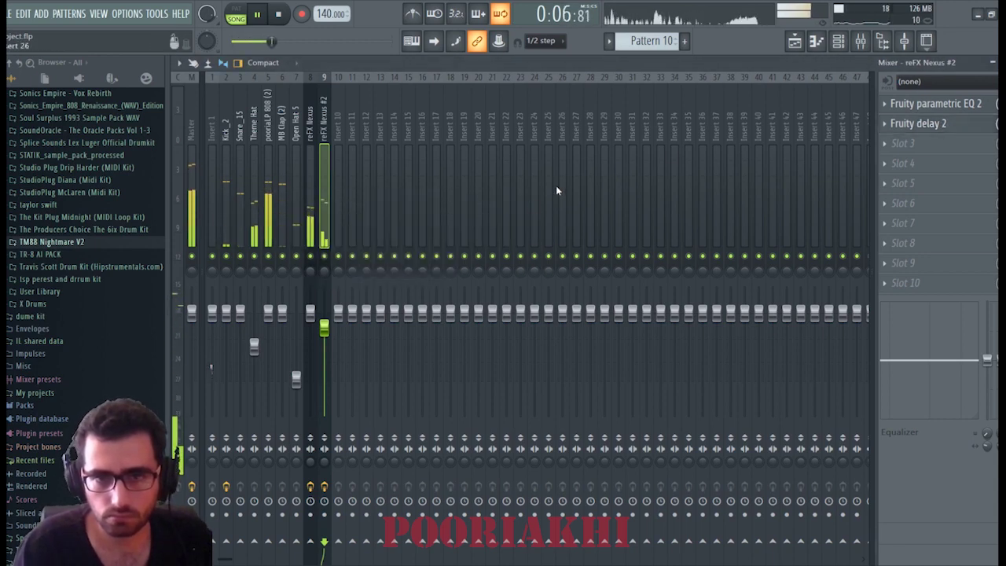
# Close the mixer and channel rack and listen to the full arrangement in the playlist.
pyautogui.click(999, 62)
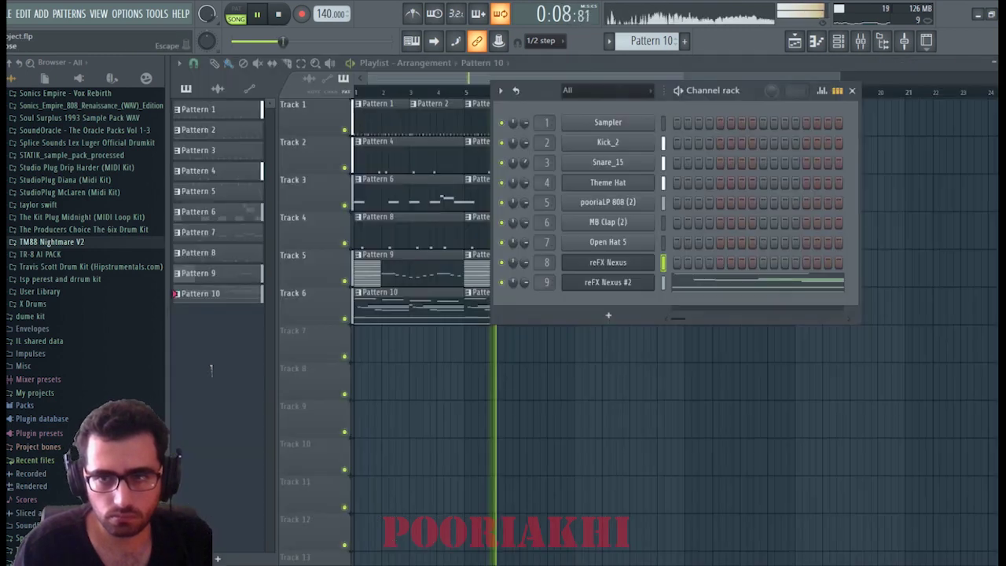
pyautogui.press('F6')
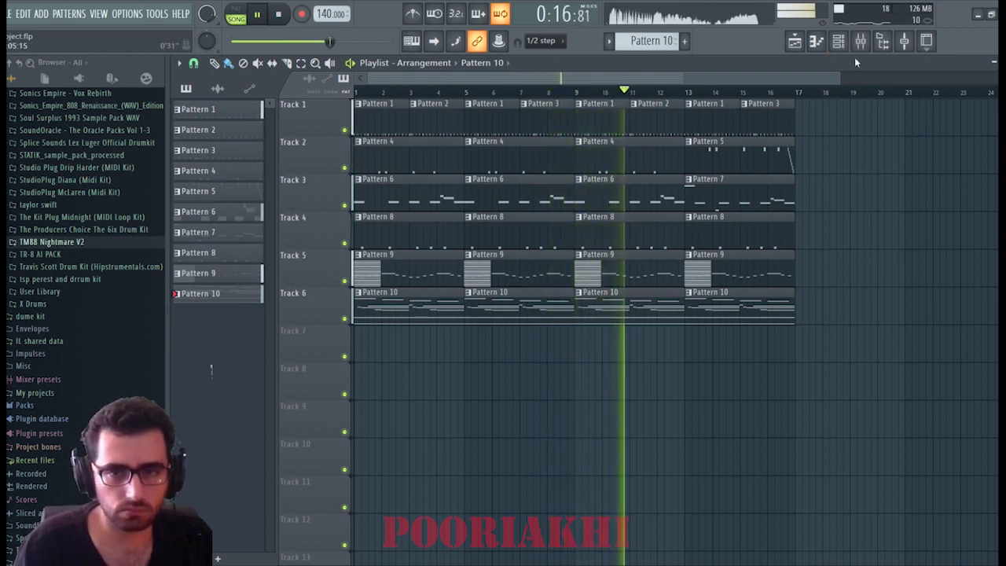
pyautogui.moveTo(907, 127); pyautogui.dragTo(304, 294)
pyautogui.rightClick(579, 362)
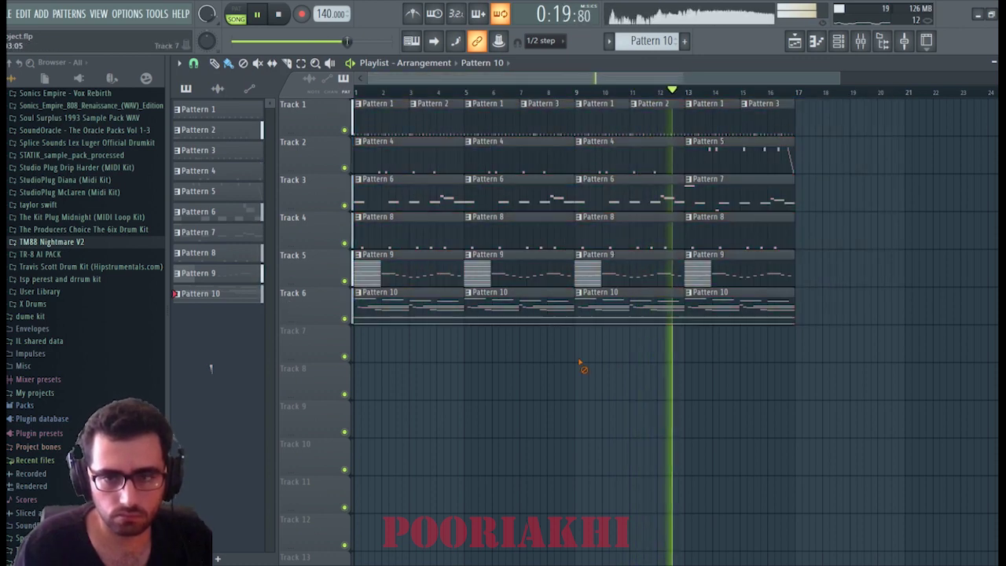
pyautogui.click(861, 43)
pyautogui.click(862, 42)
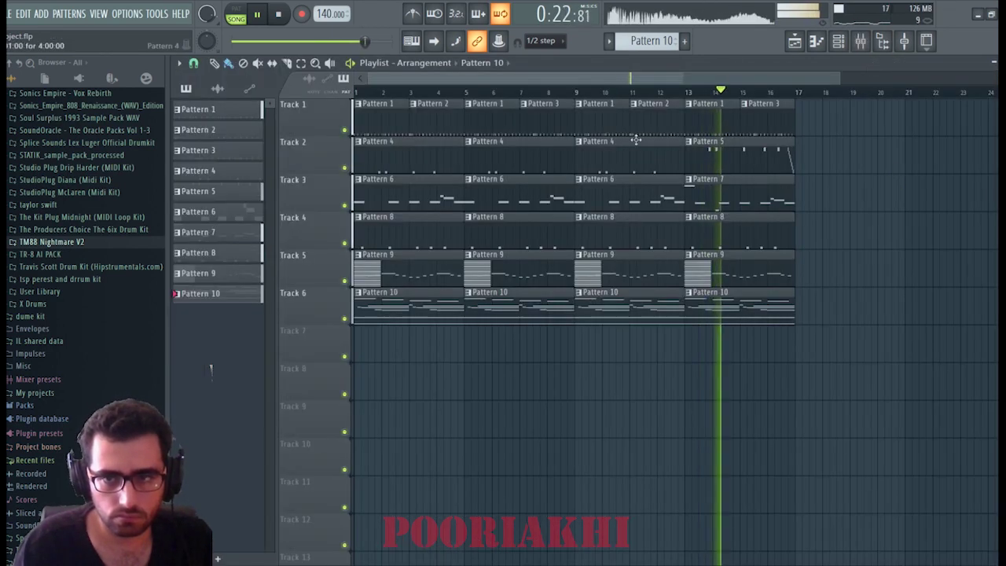
# Replay the song from just before bar 12, stop it, and make the Pattern 10 clip at bar 13 unique.
pyautogui.click(655, 92)
pyautogui.scroll(3, 750, 91)
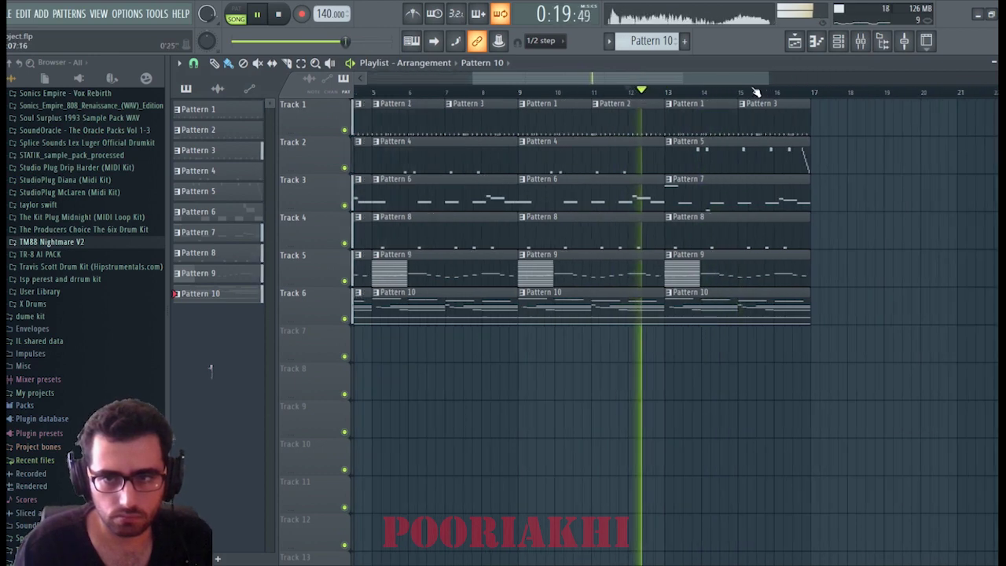
pyautogui.press('space')
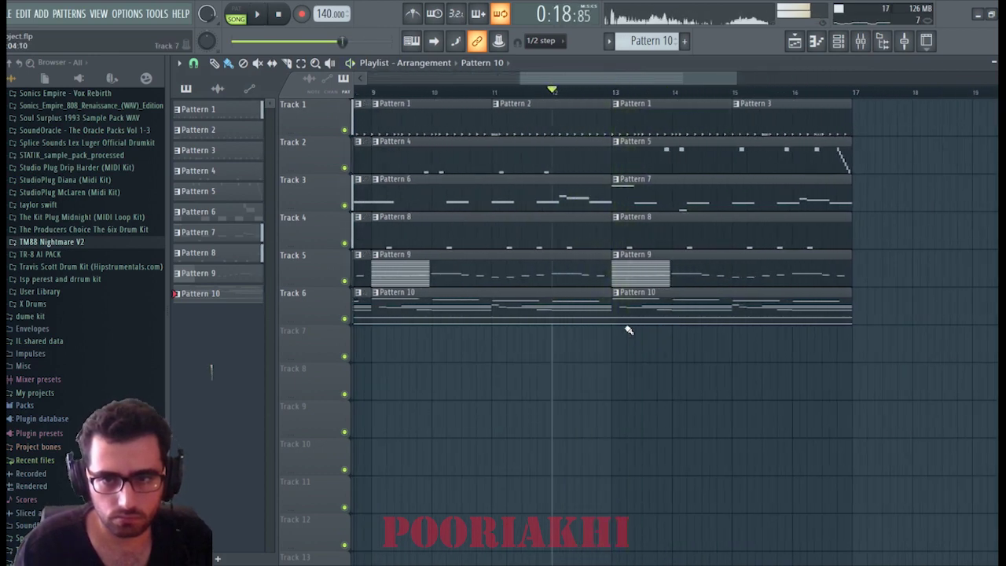
pyautogui.click(655, 372)
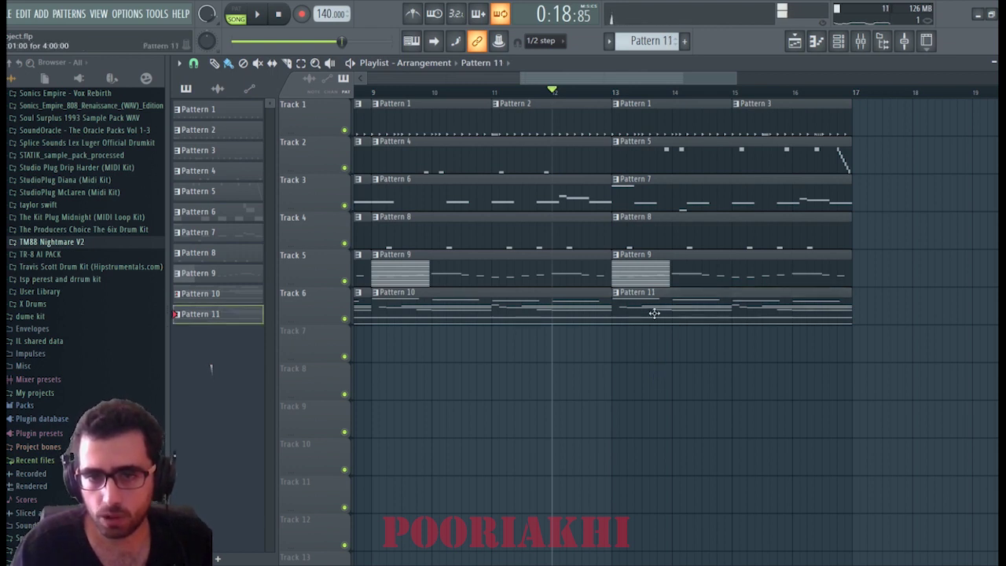
# Open the unique Track 6 clip at bar 13 in the piano roll and delete its first high note, E7.
pyautogui.doubleClick(654, 312)
pyautogui.scroll(5, 267, 139)
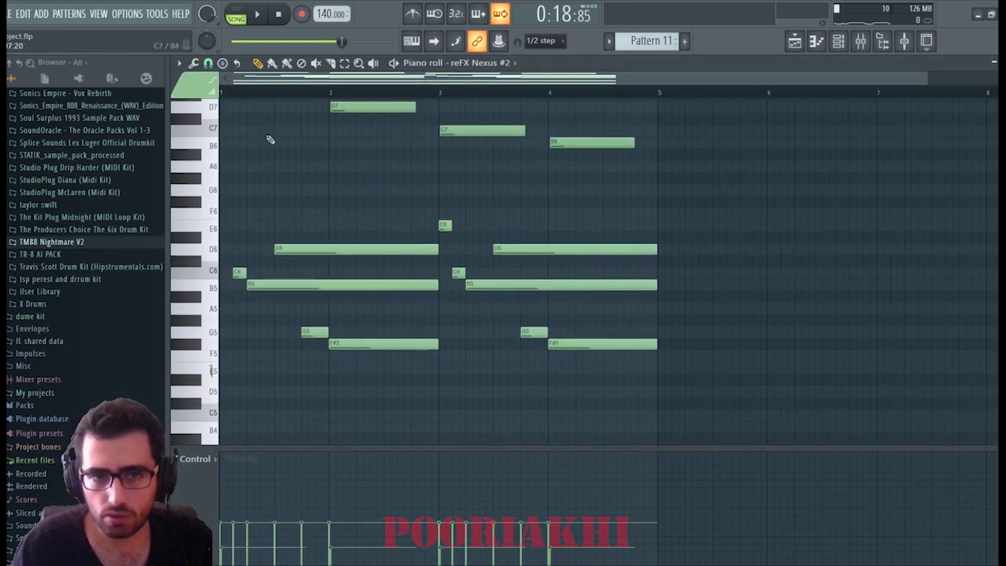
pyautogui.rightClick(259, 121)
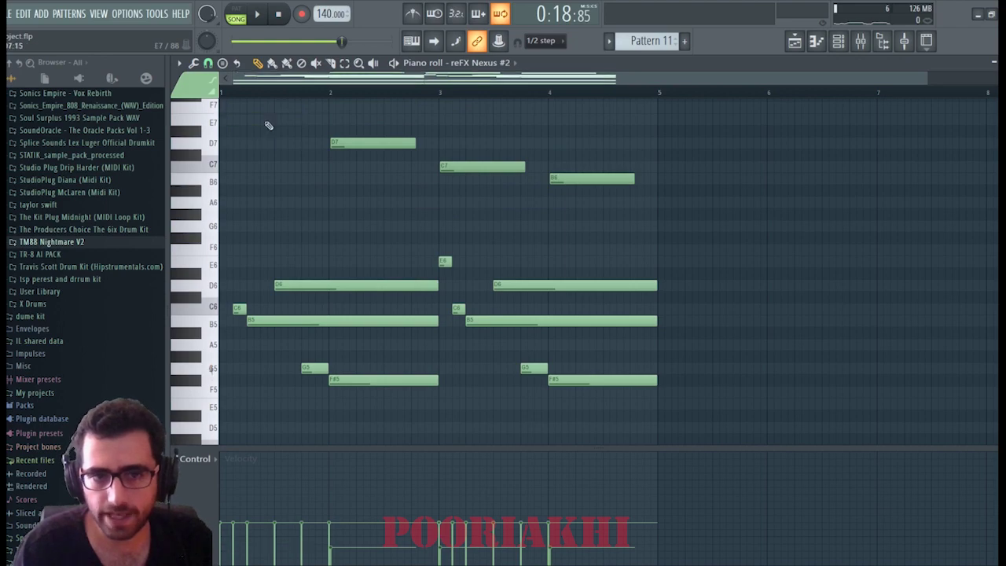
# Add a short E6 note at the start of bar 1, matching the E6 at bar 3, and audition the pattern.
pyautogui.click(223, 261)
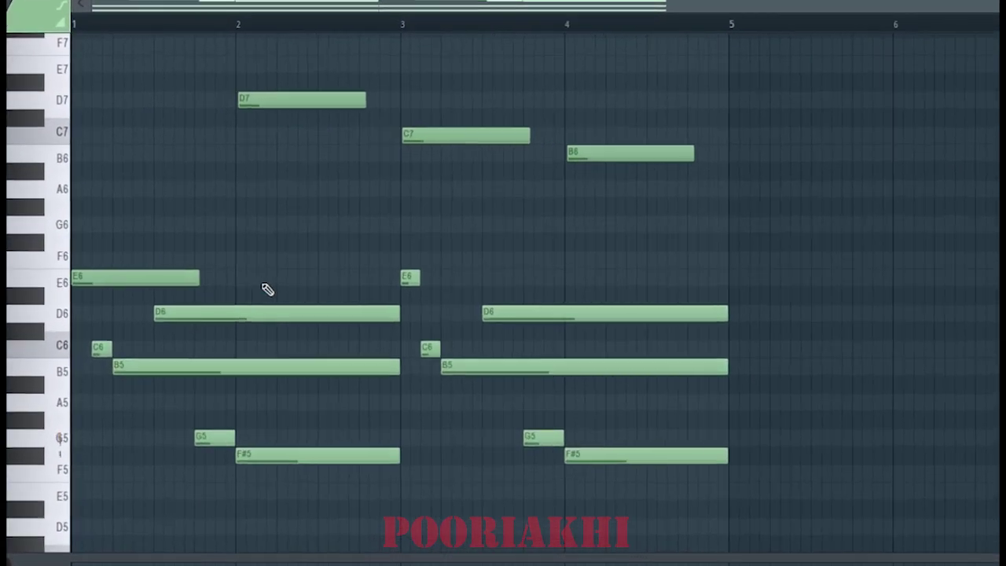
pyautogui.moveTo(235, 275); pyautogui.dragTo(132, 277)
pyautogui.press('space')
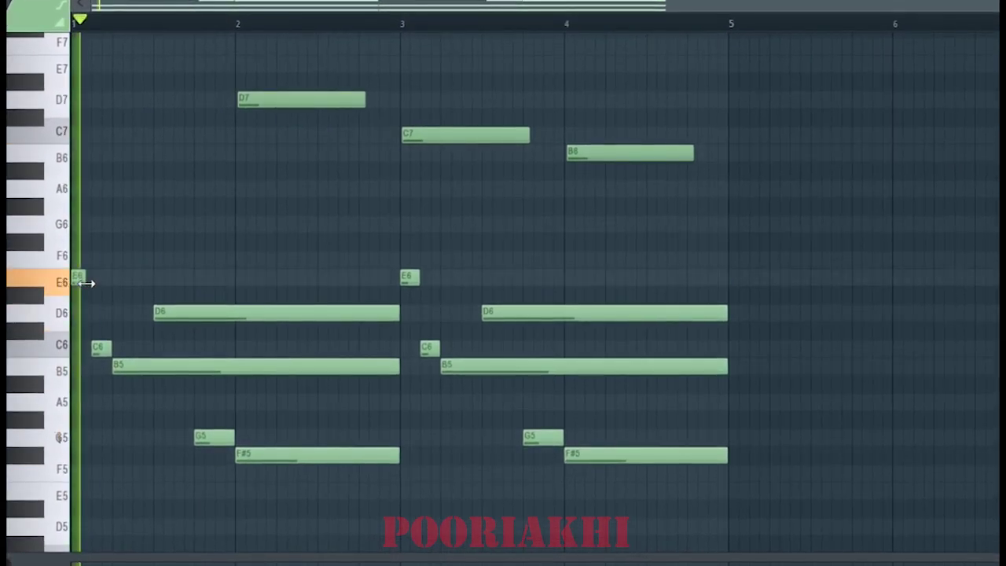
pyautogui.press('space')
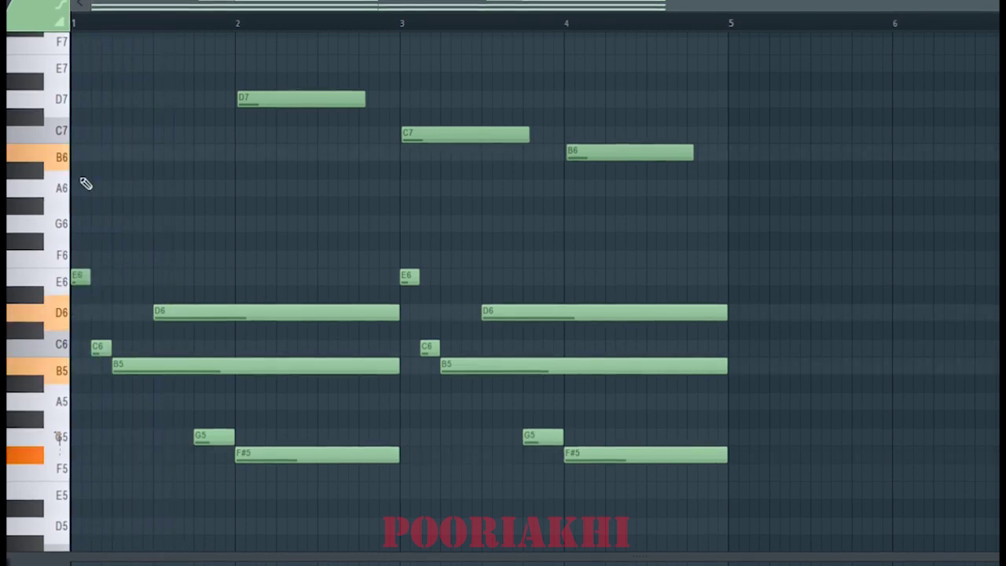
pyautogui.press('space')
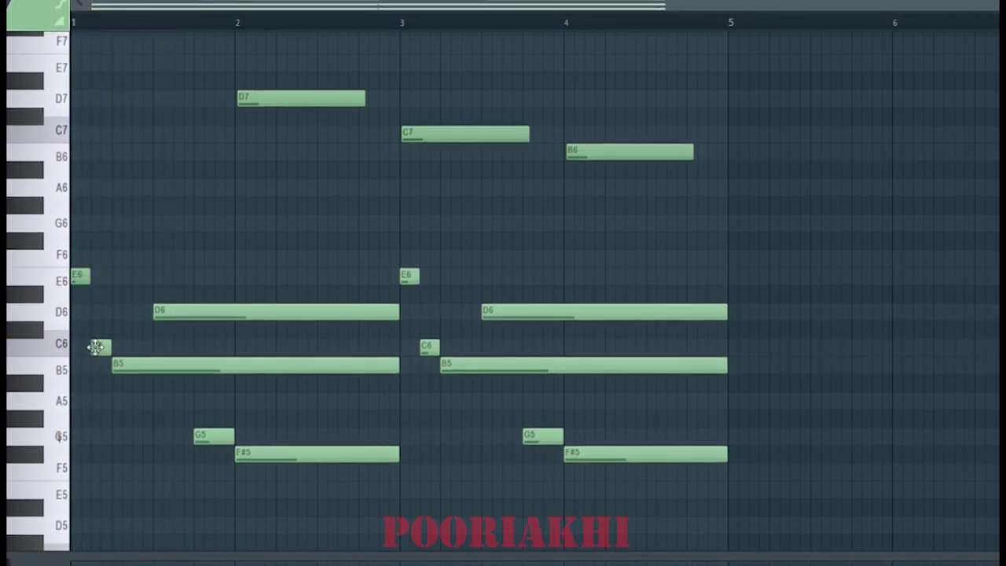
# Raise the first short C6 note in bar 1 to A6 and audition the pattern.
pyautogui.moveTo(98, 345); pyautogui.dragTo(98, 169)
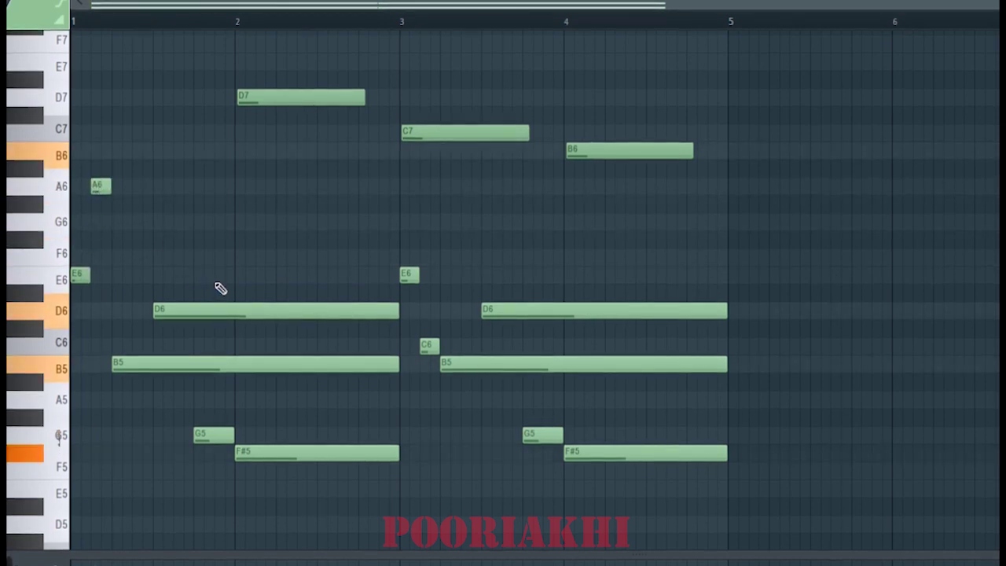
pyautogui.press('space')
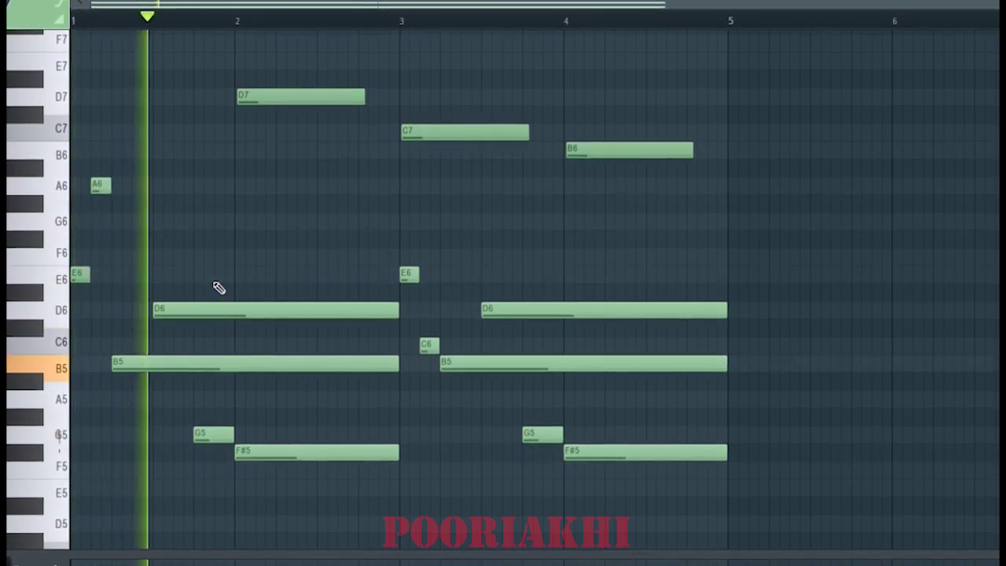
pyautogui.press('space')
pyautogui.press('space')
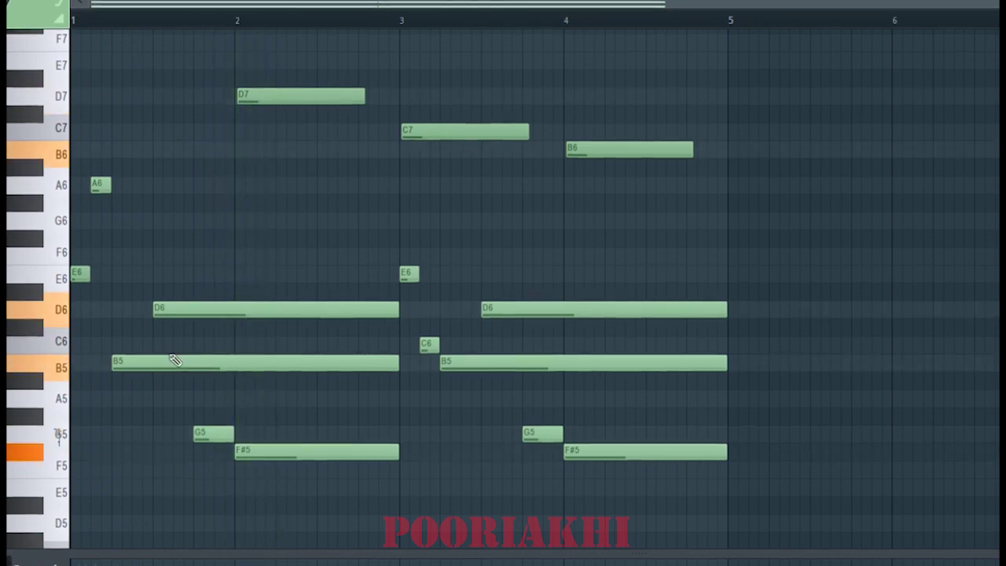
# Shift the first B5, D6 and G5 notes half a beat later and play the pattern to check the timing.
pyautogui.moveTo(235, 210); pyautogui.dragTo(171, 485)
pyautogui.moveTo(209, 227); pyautogui.dragTo(167, 483)
pyautogui.moveTo(146, 363); pyautogui.dragTo(187, 371)
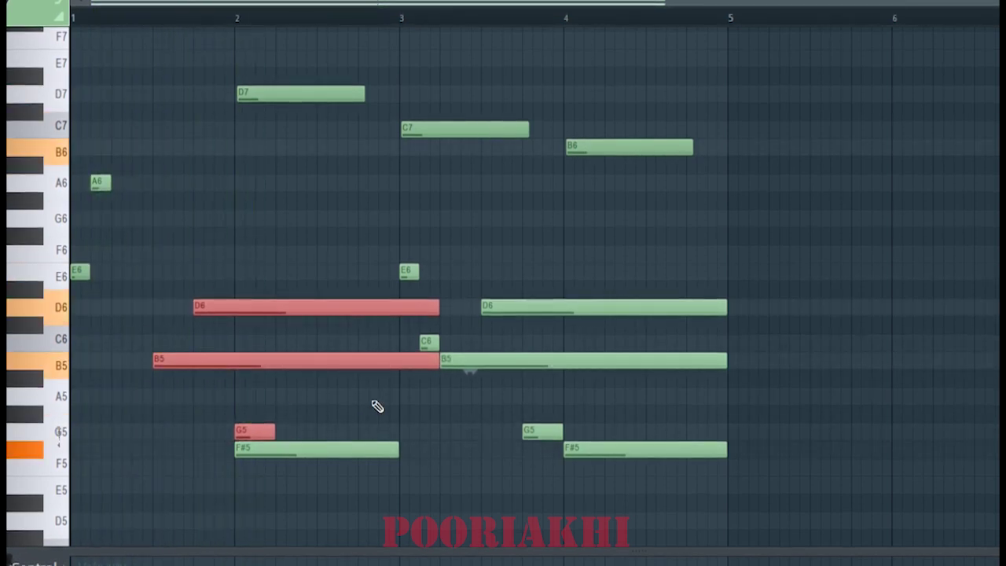
pyautogui.press('space')
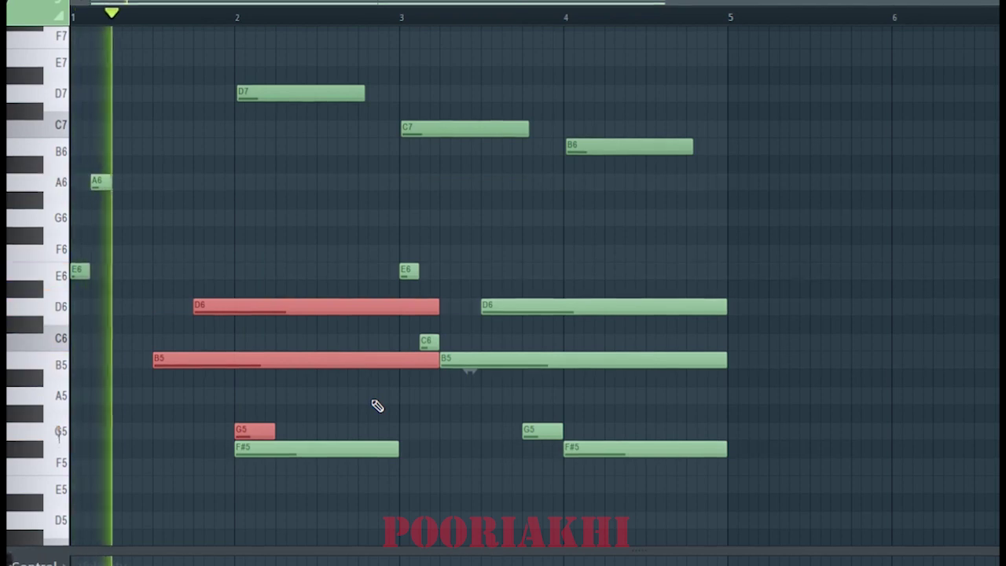
pyautogui.press('space')
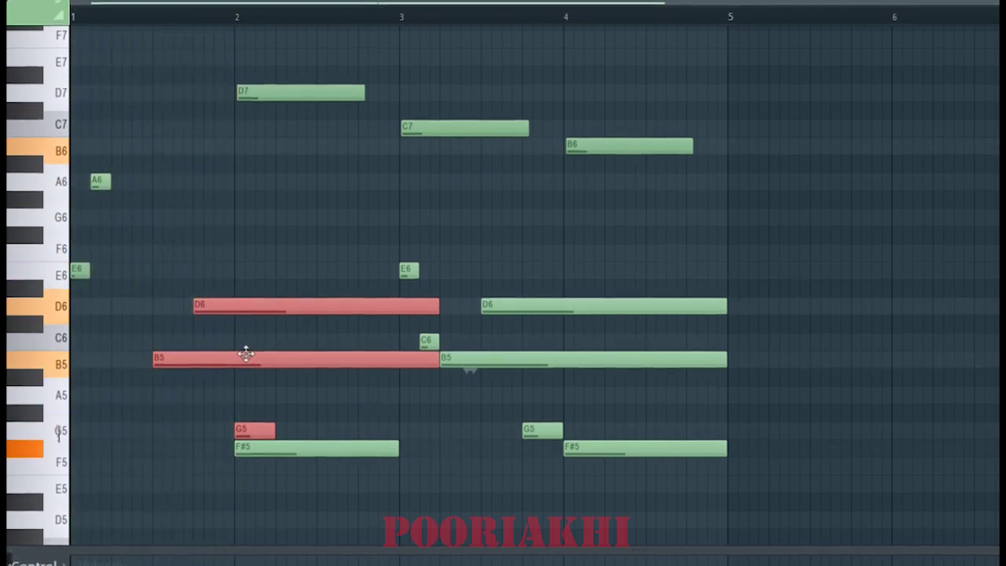
pyautogui.moveTo(242, 355); pyautogui.dragTo(212, 361)
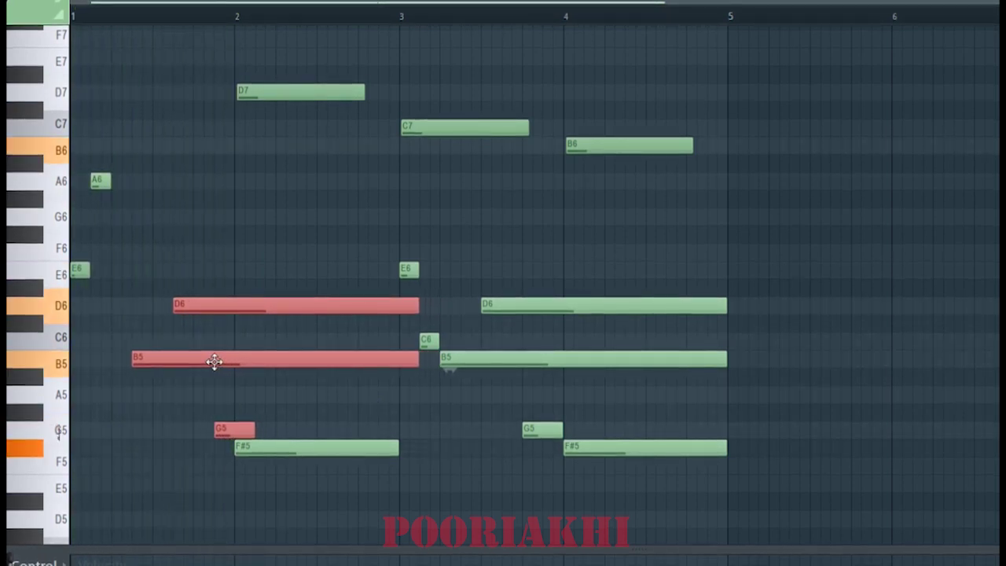
pyautogui.keyDown('ctrl'); pyautogui.click(335, 407); pyautogui.keyUp('ctrl')
pyautogui.press('space')
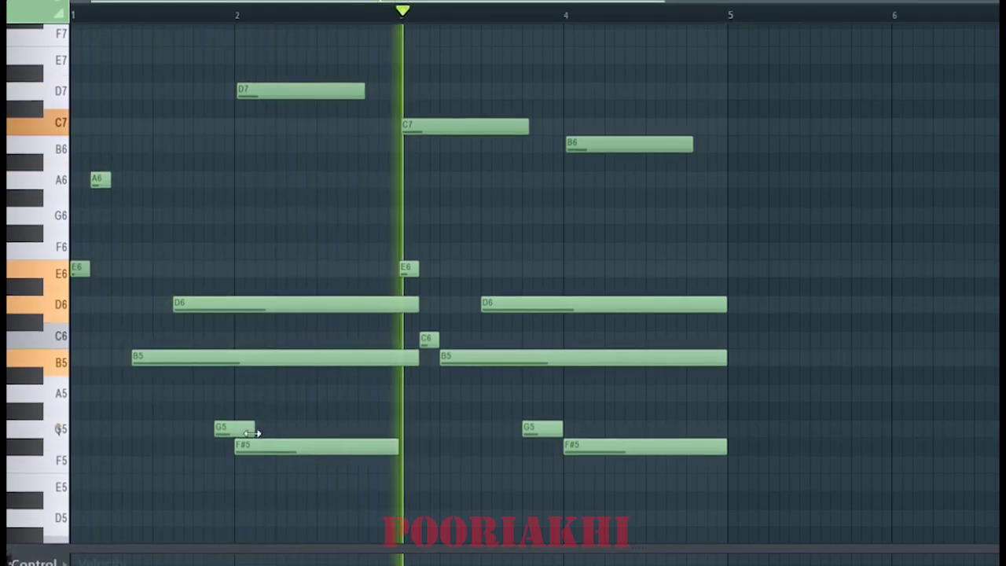
# Shorten the first G5 note to end at bar 2 and delete the short A6 and E6 notes in bar 1.
pyautogui.moveTo(253, 430); pyautogui.dragTo(227, 429)
pyautogui.press('space')
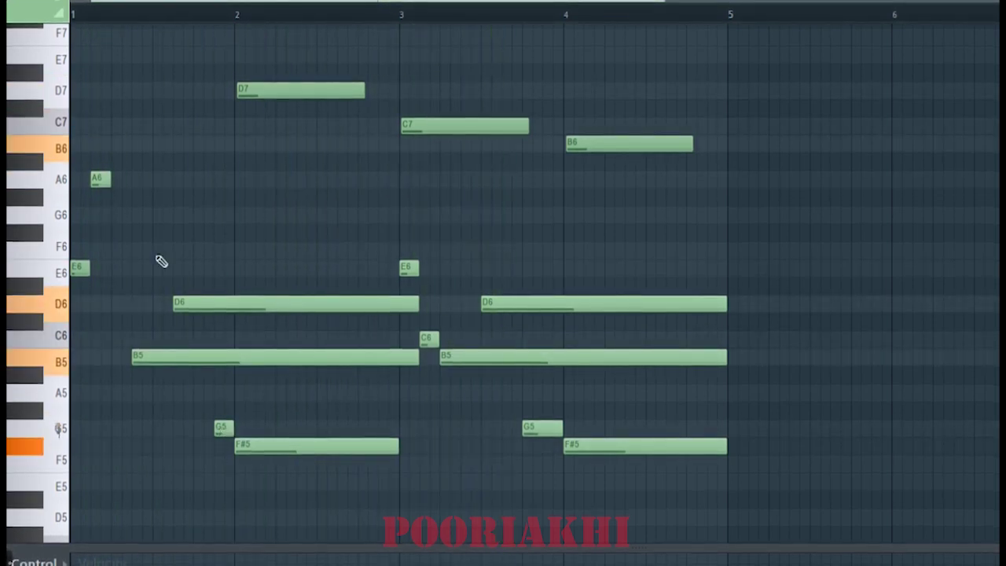
pyautogui.rightClick(100, 180)
pyautogui.press('space')
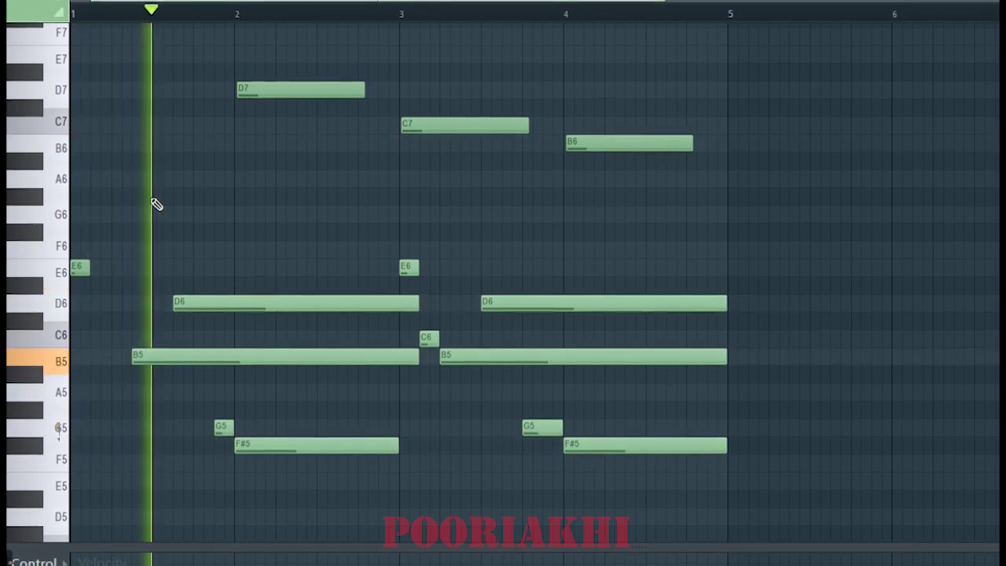
pyautogui.press('space')
pyautogui.rightClick(95, 272)
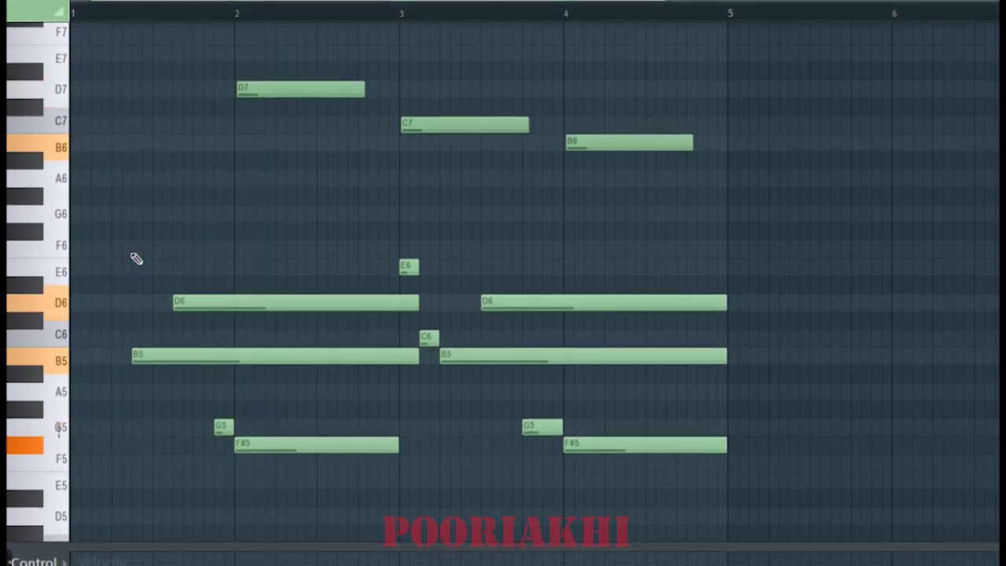
# Audition the pattern, delete the first G5 note, and trim the first B5 and D6 notes to end at bar 3.
pyautogui.scroll(-10, 134, 259)
pyautogui.press('space')
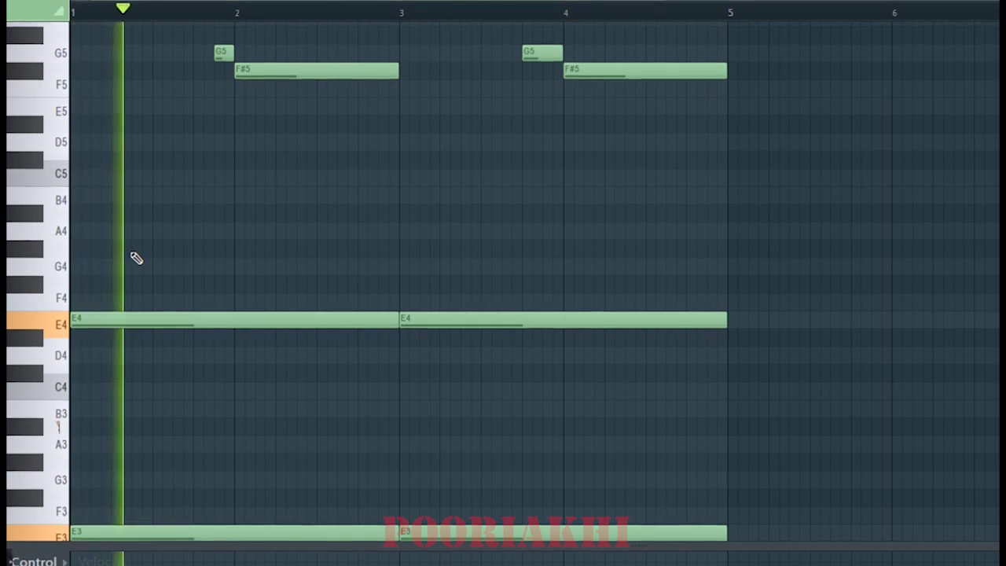
pyautogui.scroll(5, 135, 237)
pyautogui.scroll(5, 135, 236)
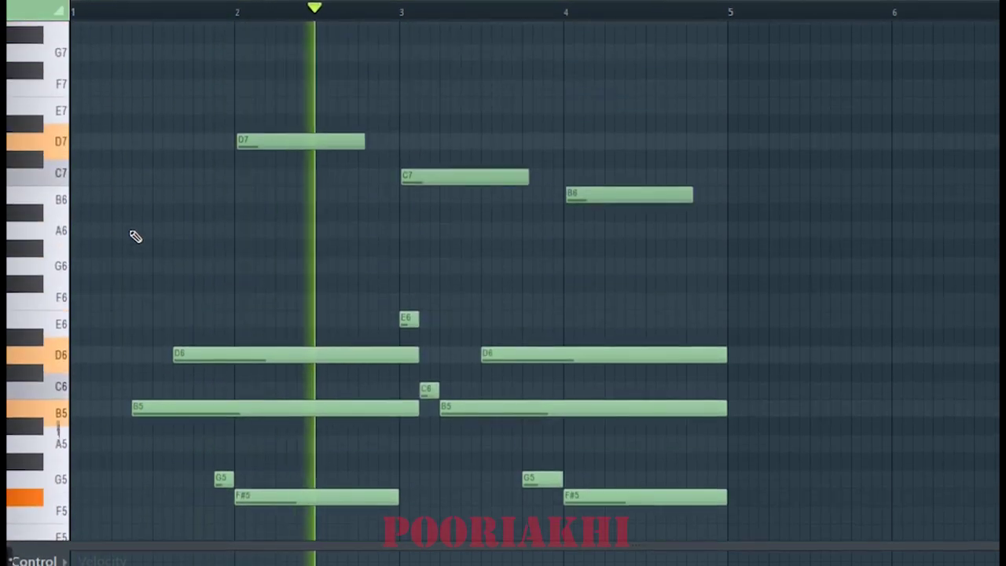
pyautogui.press('space')
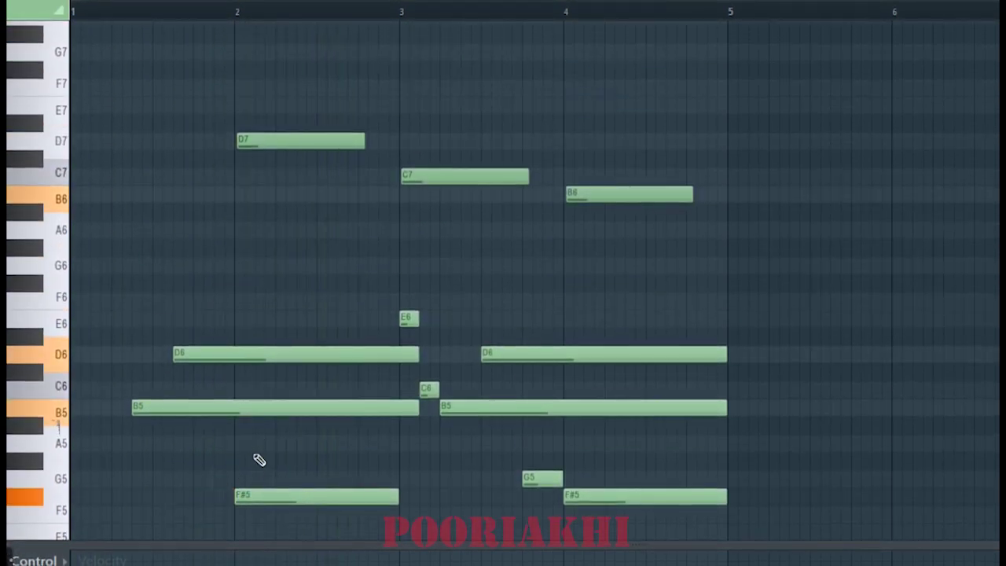
pyautogui.press('space')
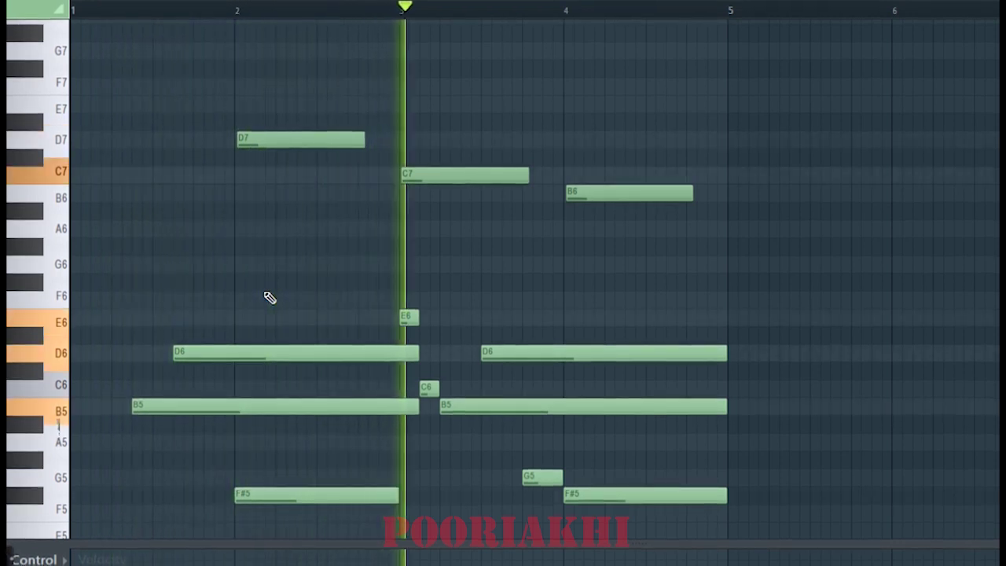
pyautogui.moveTo(367, 343); pyautogui.dragTo(386, 438)
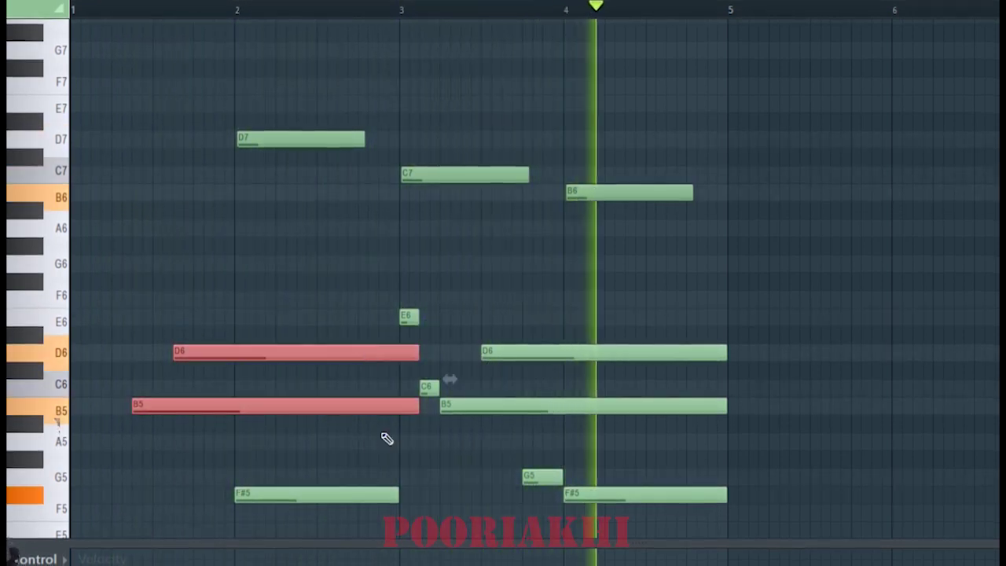
pyautogui.moveTo(418, 352); pyautogui.dragTo(400, 354)
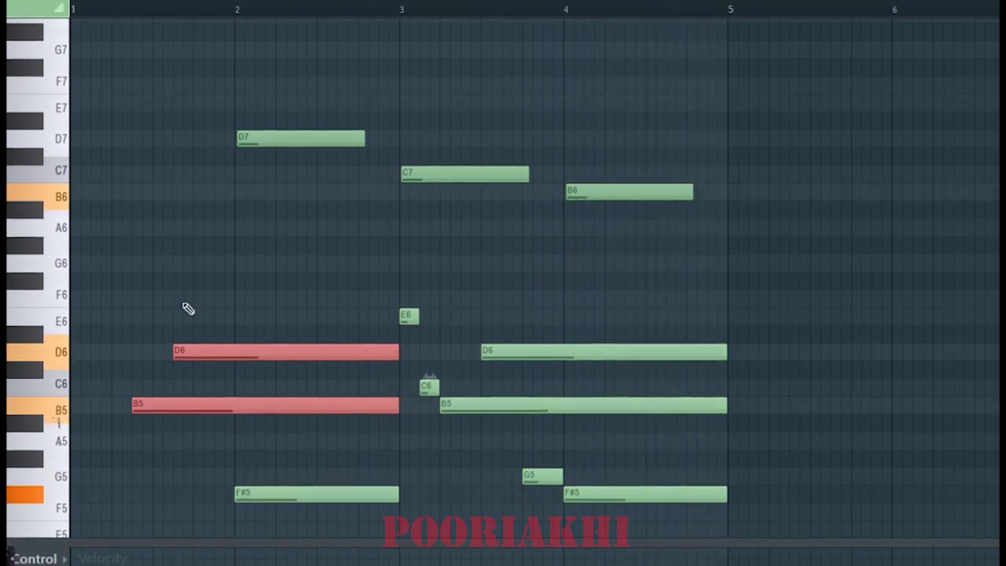
# Add one-bar E6, E5 and E7 notes at the start of bar 1 while the pattern plays.
pyautogui.click(79, 315)
pyautogui.moveTo(92, 318); pyautogui.dragTo(233, 331)
pyautogui.scroll(-3, 241, 341)
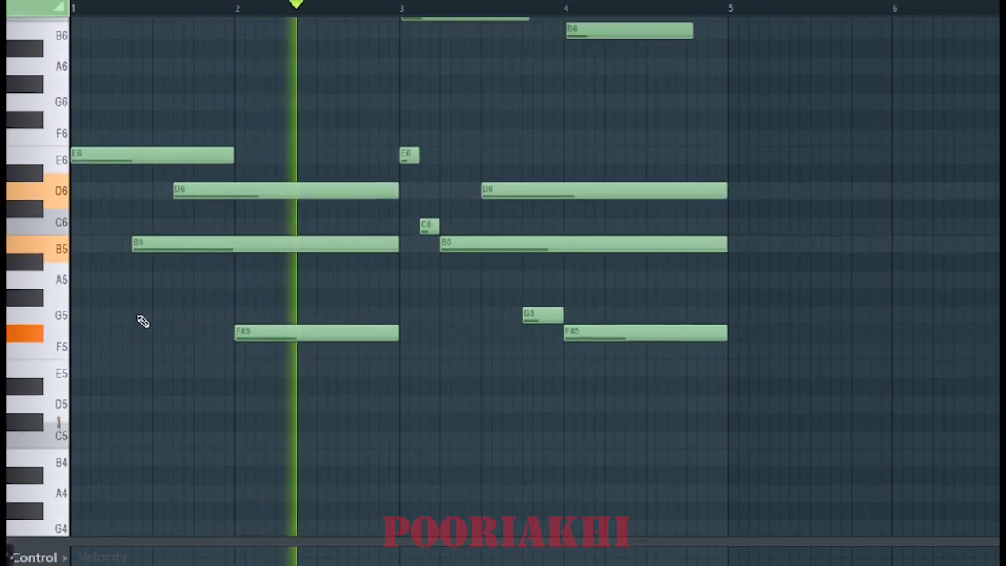
pyautogui.click(79, 366)
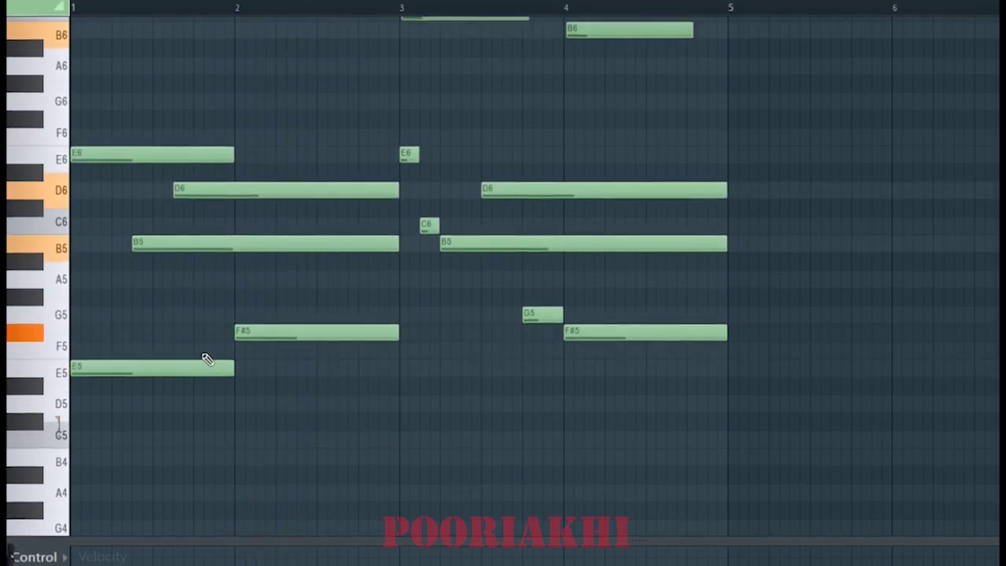
pyautogui.scroll(-2, 197, 369)
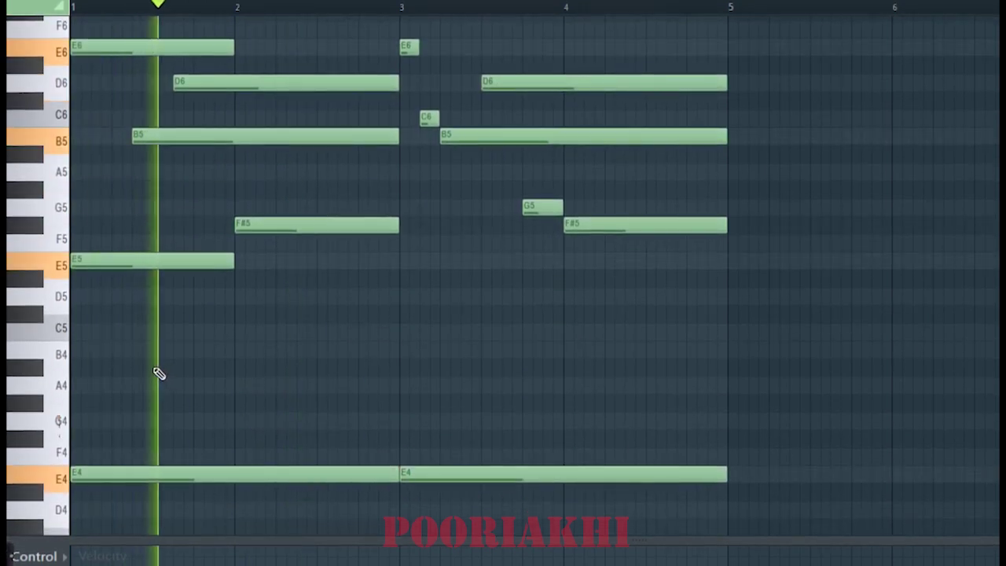
pyautogui.scroll(4, 146, 298)
pyautogui.click(85, 46)
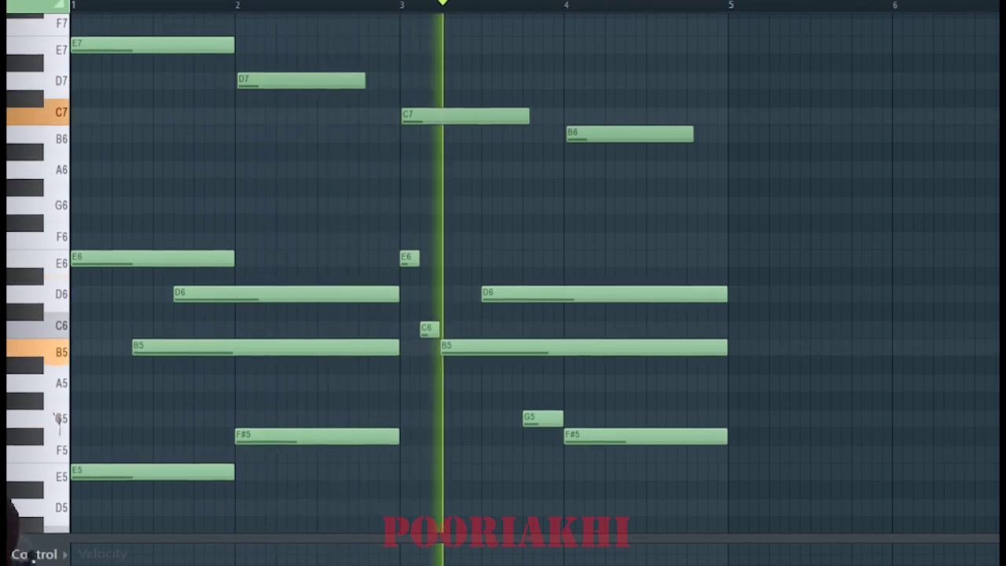
# Close the piano roll and listen to the whole arrangement from bar 1 in the playlist.
pyautogui.press('F7')
pyautogui.press('F6')
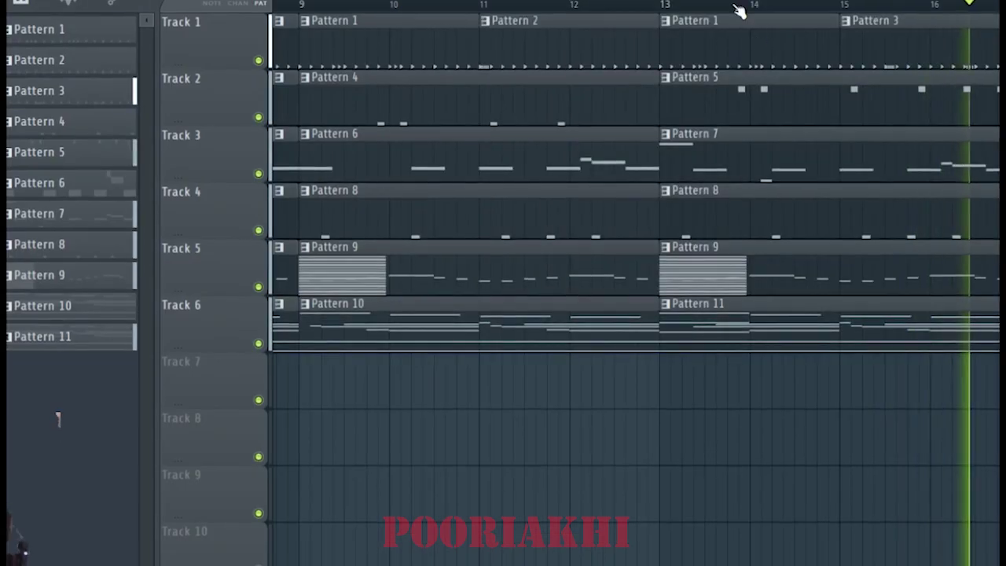
pyautogui.scroll(-5, 723, 11)
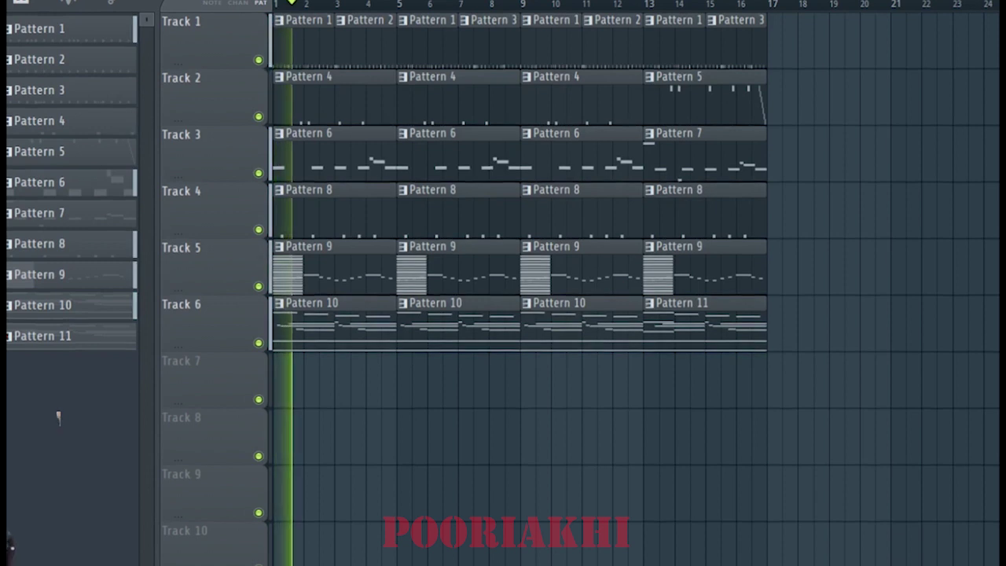
pyautogui.press('F6')
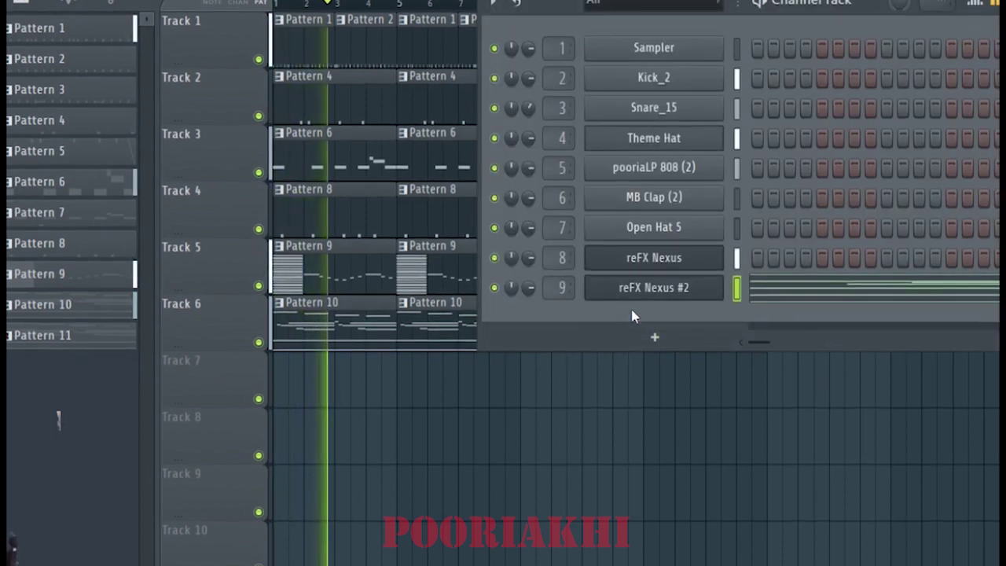
pyautogui.press('F6')
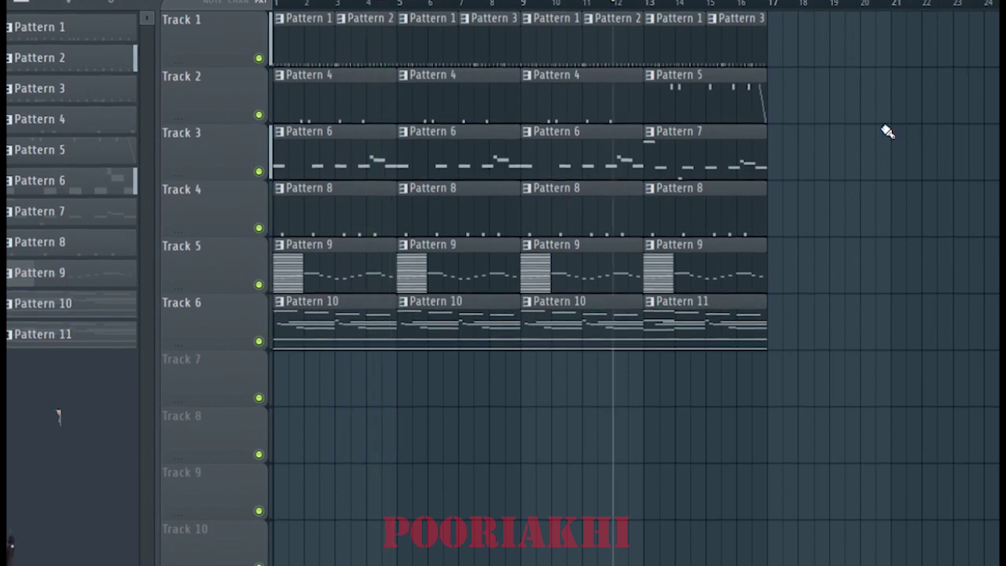
# Mark bars 7 to 20 in the playlist timeline, check the mixer tracks, and clear the time selection.
pyautogui.moveTo(860, 3); pyautogui.dragTo(474, 3)
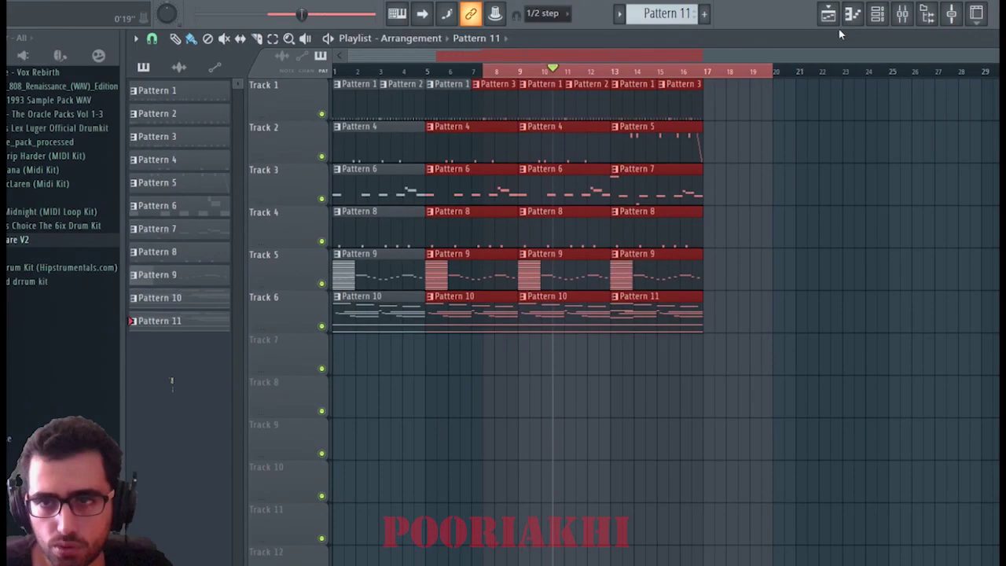
pyautogui.press('F9')
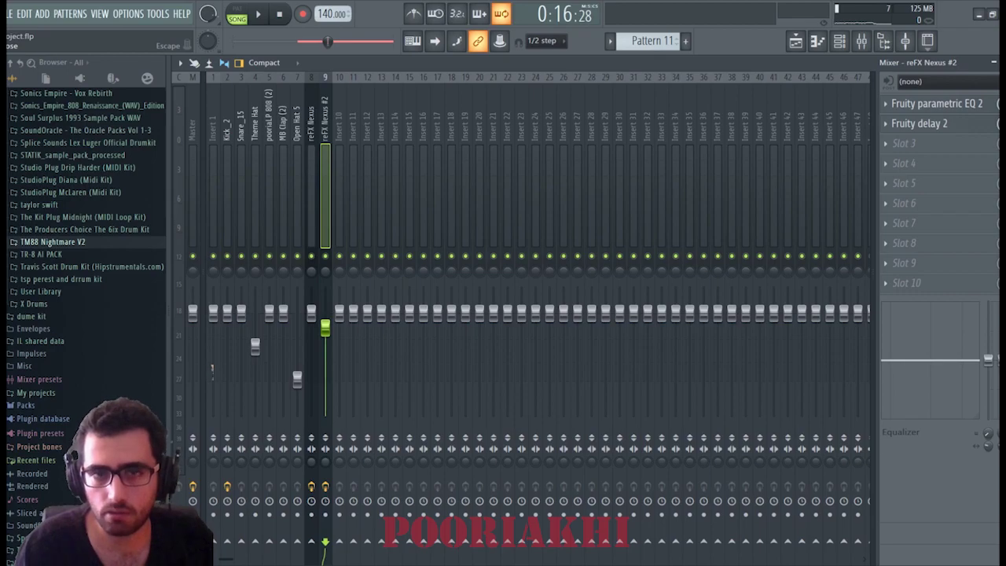
pyautogui.click(1001, 63)
pyautogui.keyDown('ctrl'); pyautogui.click(759, 292); pyautogui.keyUp('ctrl')
pyautogui.doubleClick(499, 93)
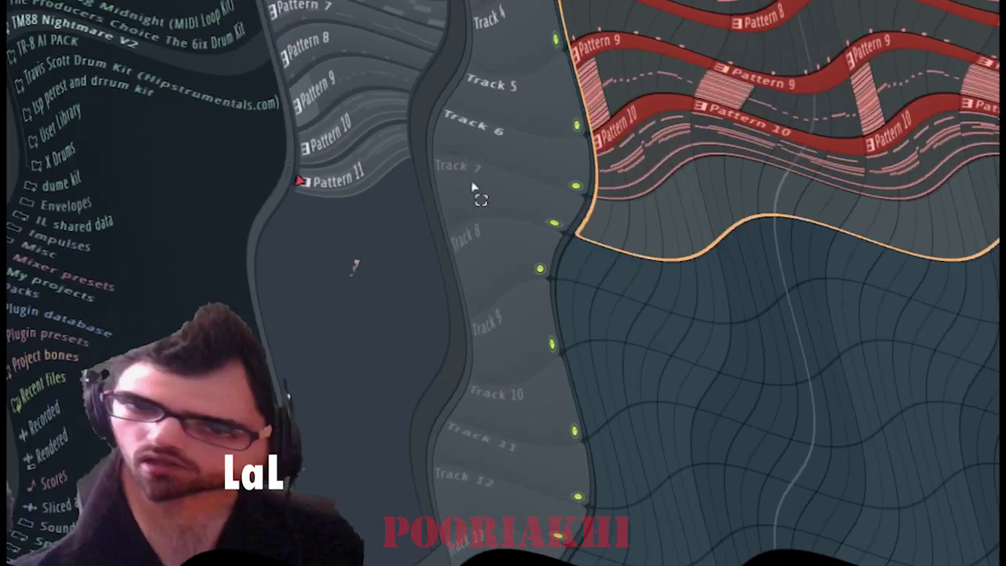
# Select all clips on Tracks 1 to 6 and duplicate the 16-bar arrangement starting at bar 17.
pyautogui.moveTo(768, 102); pyautogui.dragTo(367, 314)
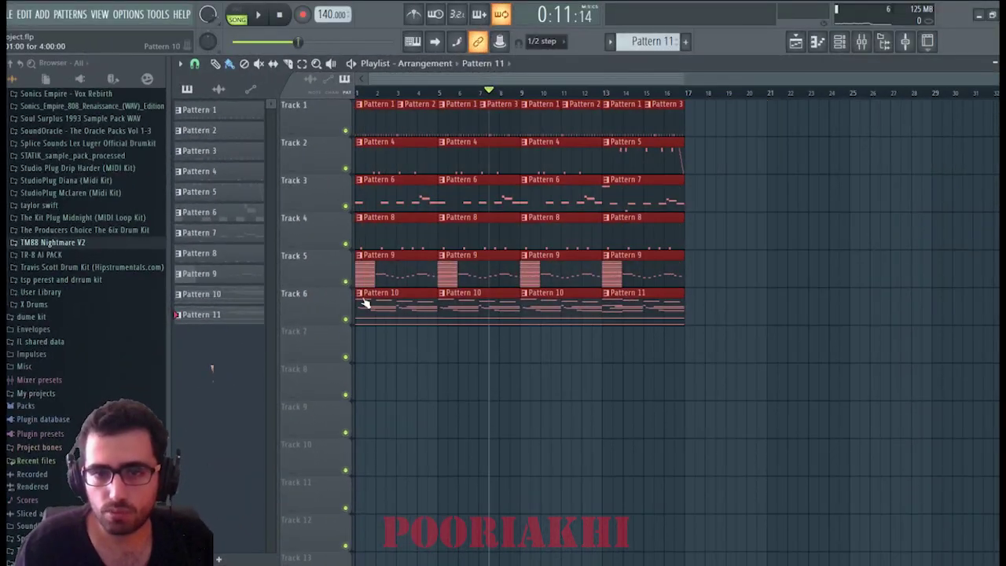
pyautogui.moveTo(754, 100); pyautogui.dragTo(366, 314)
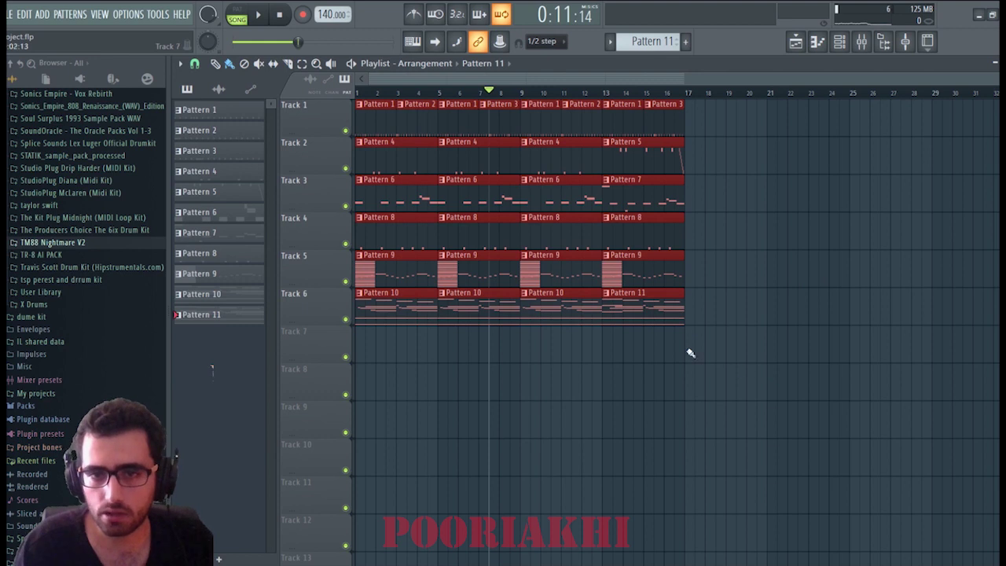
pyautogui.hotkey('ctrl', 'a')
pyautogui.moveTo(411, 116); pyautogui.dragTo(729, 122)
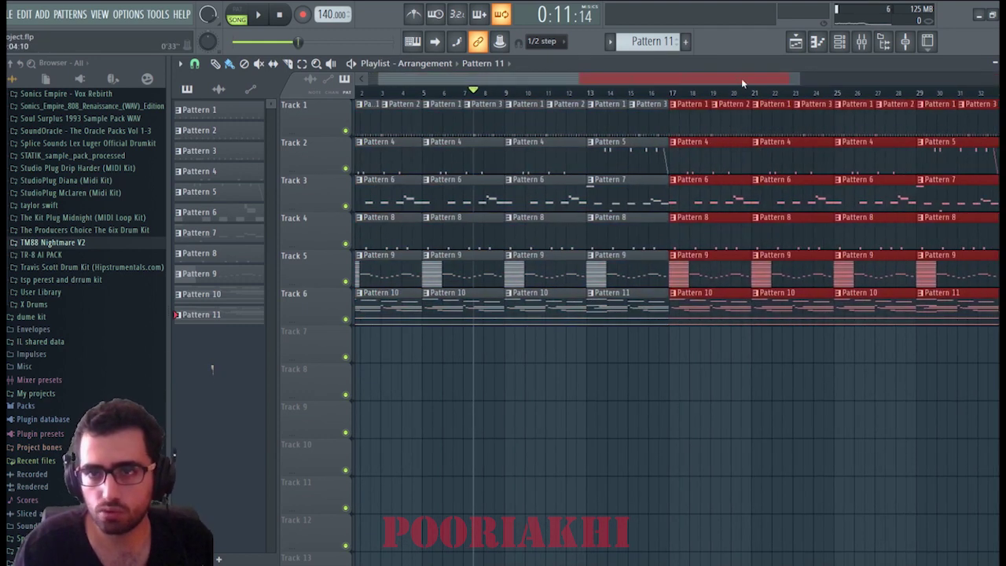
# Try shifting all clips on Tracks 1 to 6 to start at bar 9, and move them back to bar 1.
pyautogui.scroll(-4, 739, 94)
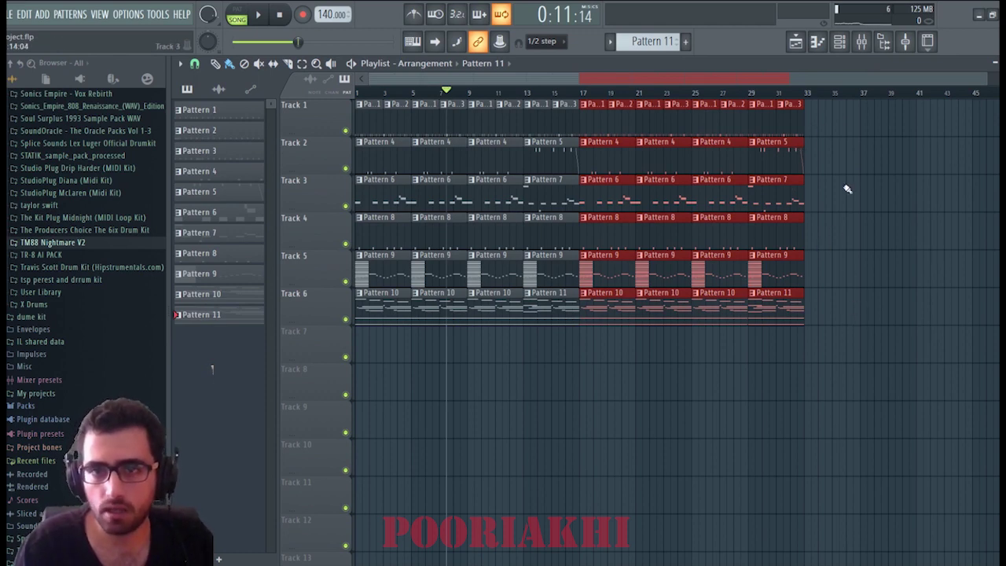
pyautogui.moveTo(853, 101); pyautogui.dragTo(586, 343)
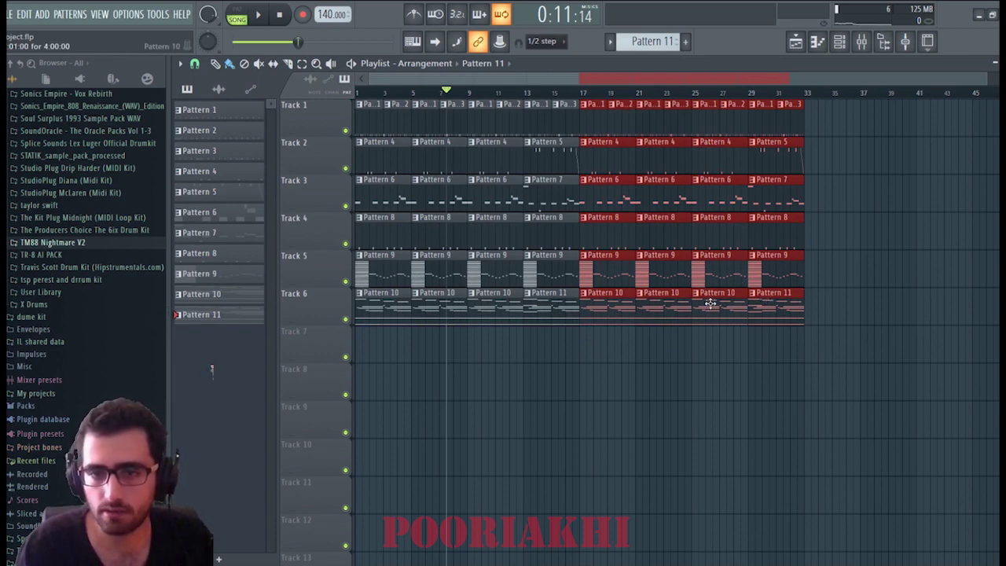
pyautogui.moveTo(561, 299); pyautogui.dragTo(503, 287)
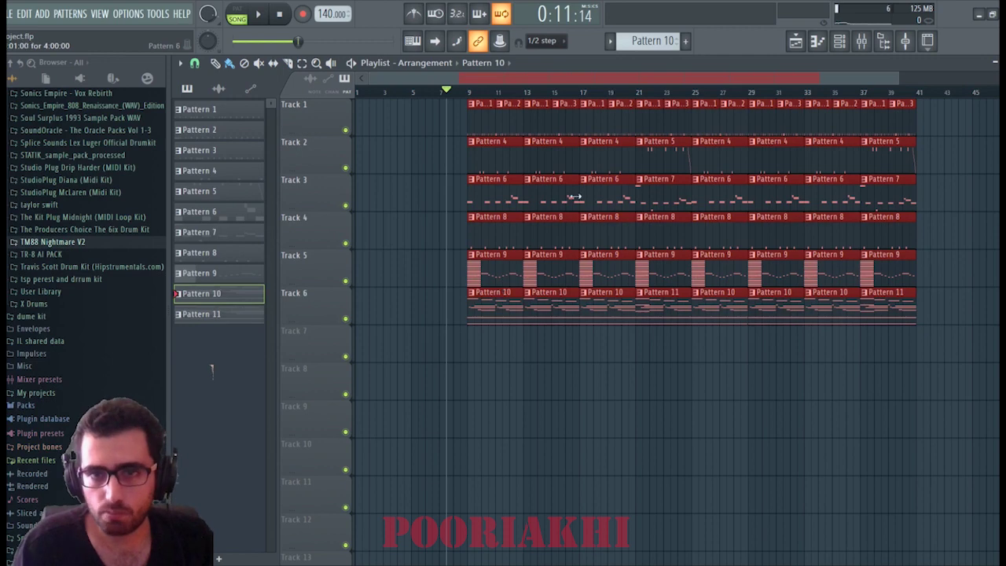
pyautogui.scroll(-3, 563, 101)
pyautogui.scroll(3, 564, 100)
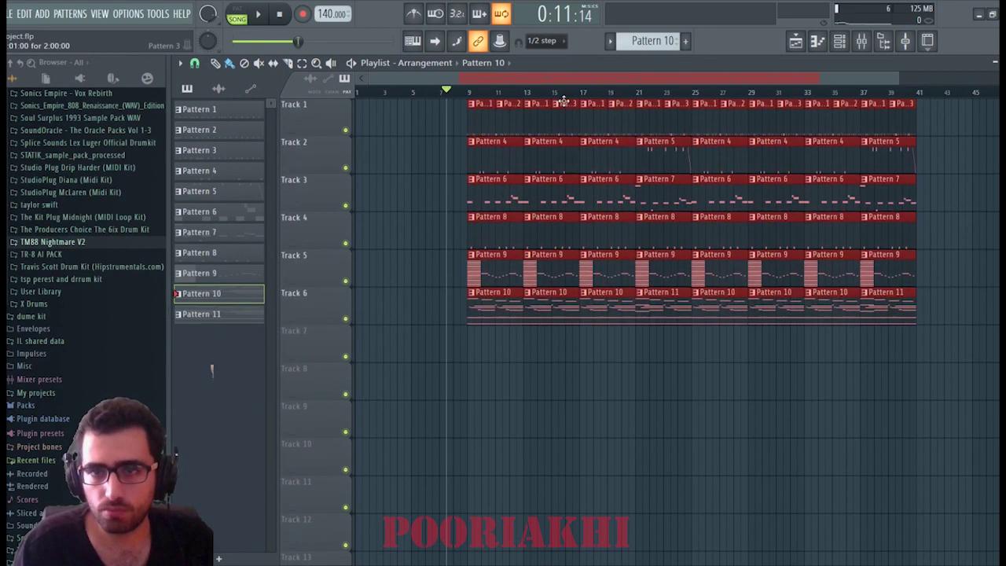
pyautogui.moveTo(510, 115); pyautogui.dragTo(398, 116)
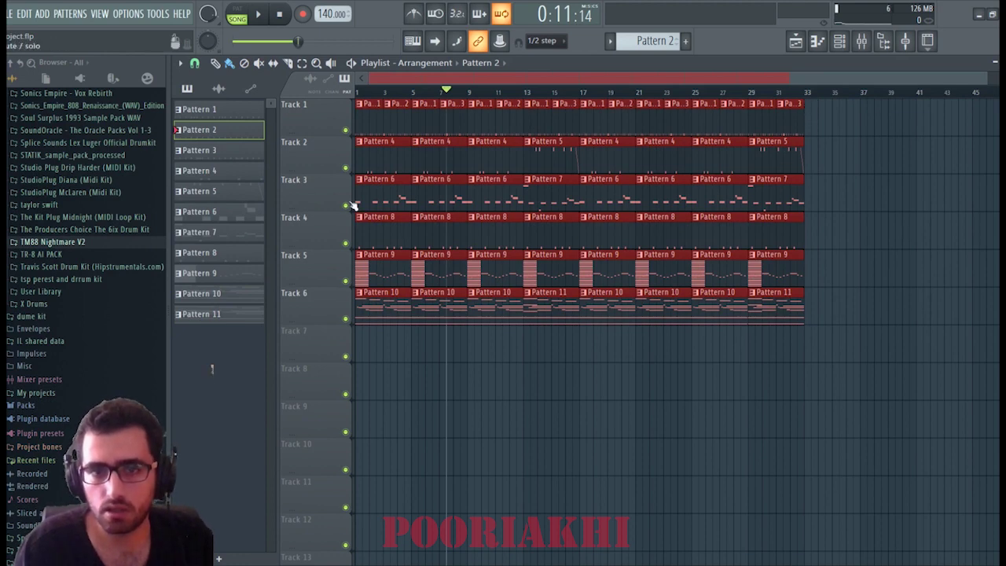
pyautogui.moveTo(388, 241); pyautogui.dragTo(506, 273)
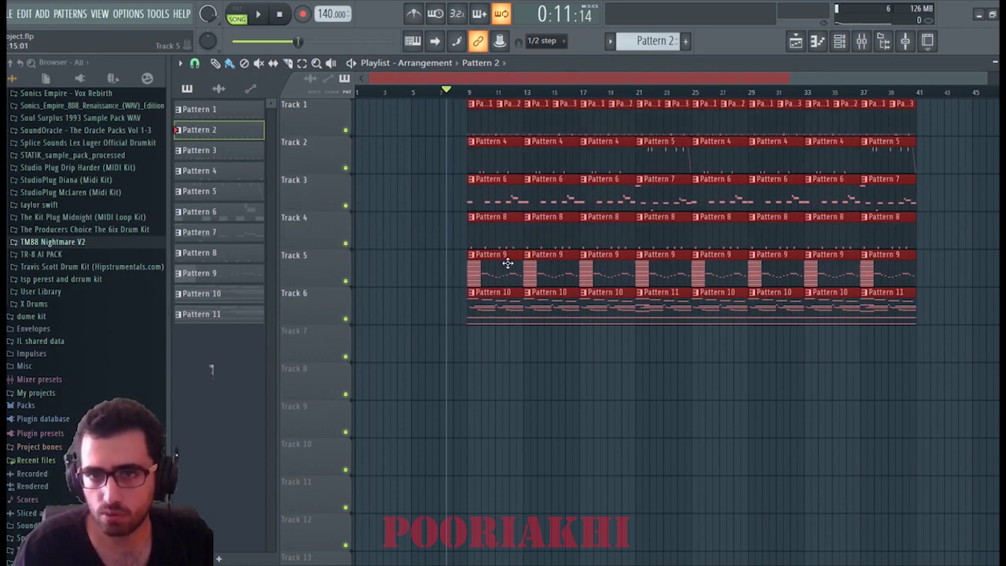
pyautogui.moveTo(507, 262); pyautogui.dragTo(507, 262)
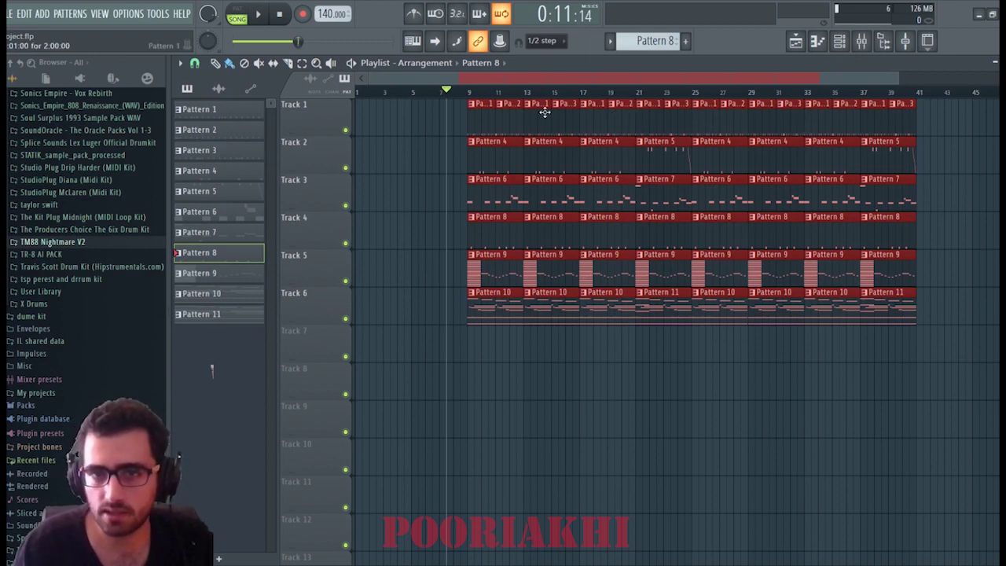
pyautogui.moveTo(538, 118); pyautogui.dragTo(359, 130)
pyautogui.press('space')
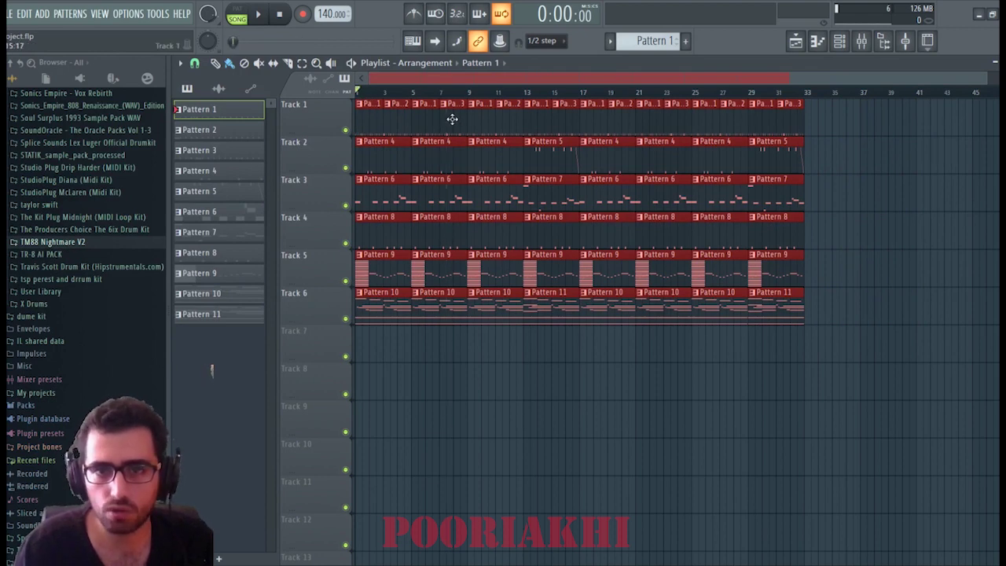
# Shift all clips on Tracks 1 to 6 together so the arrangement starts at bar 9.
pyautogui.moveTo(453, 119); pyautogui.dragTo(567, 112)
pyautogui.scroll(-2, 580, 96)
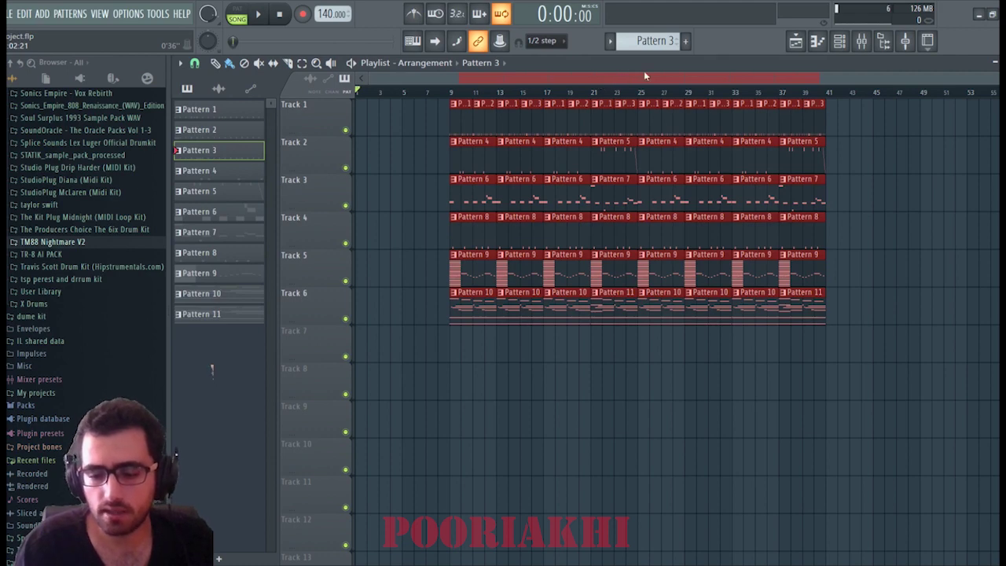
pyautogui.scroll(2, 643, 94)
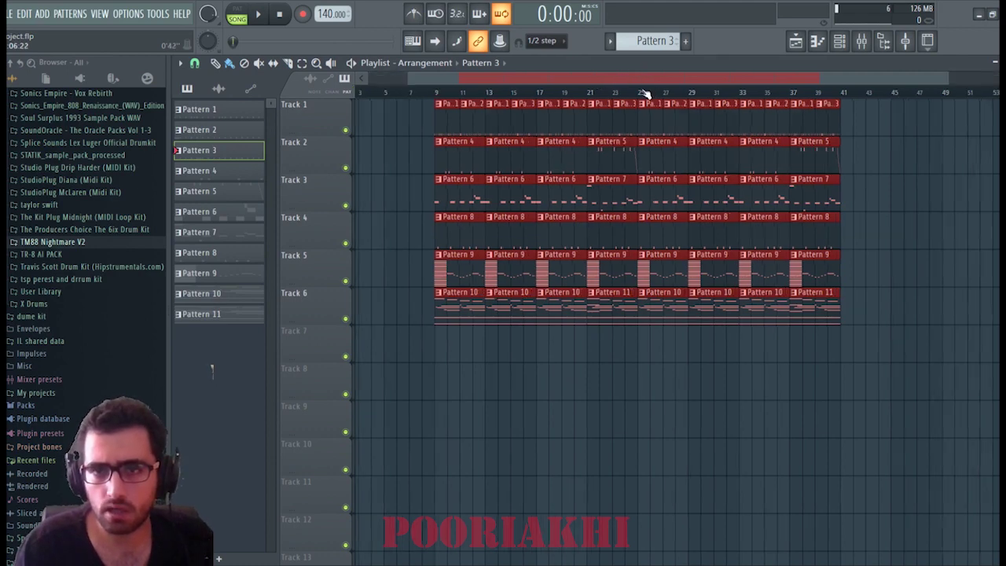
pyautogui.scroll(-1, 643, 93)
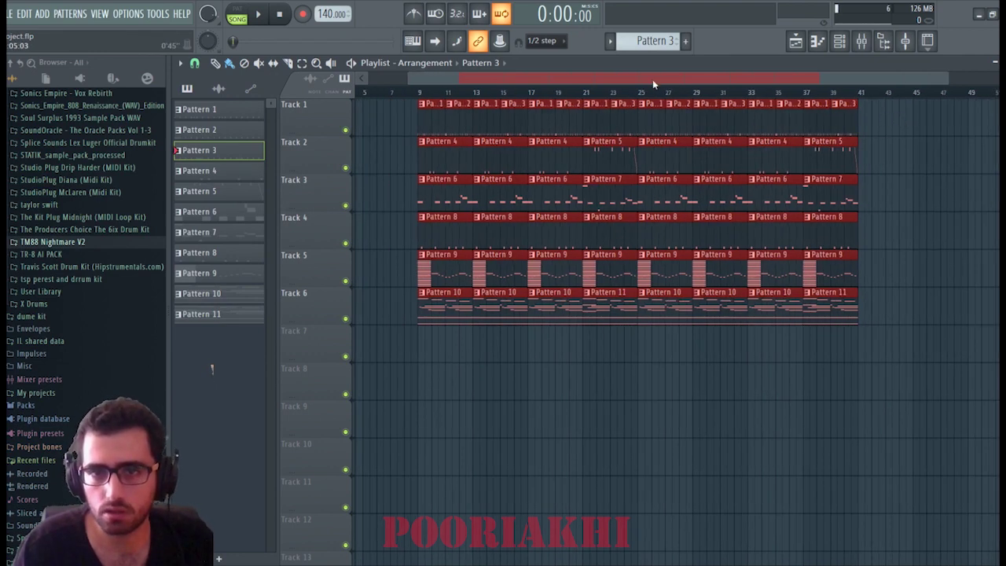
pyautogui.moveTo(653, 81); pyautogui.dragTo(597, 85)
# Copy the first two Pattern 9 clips and first two Pattern 10 clips into bars 1 to 8, and briefly play the new opening.
pyautogui.moveTo(531, 249); pyautogui.dragTo(420, 292)
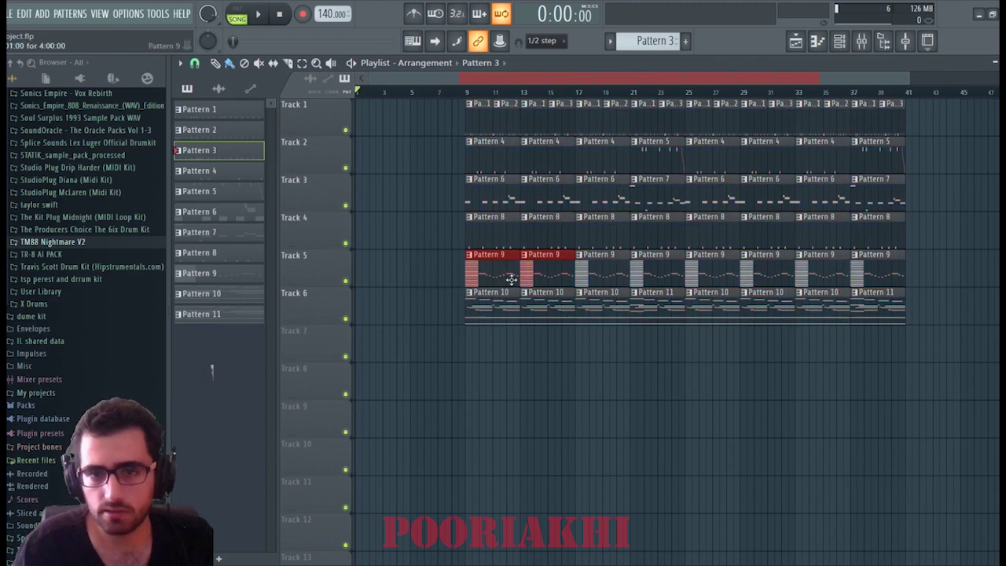
pyautogui.moveTo(511, 280); pyautogui.dragTo(401, 280)
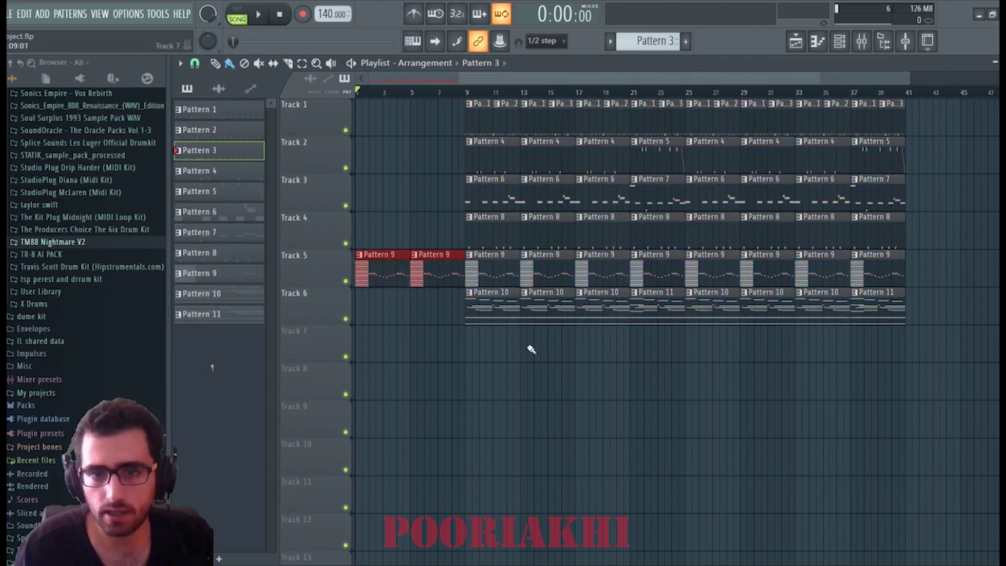
pyautogui.moveTo(514, 312); pyautogui.dragTo(372, 315)
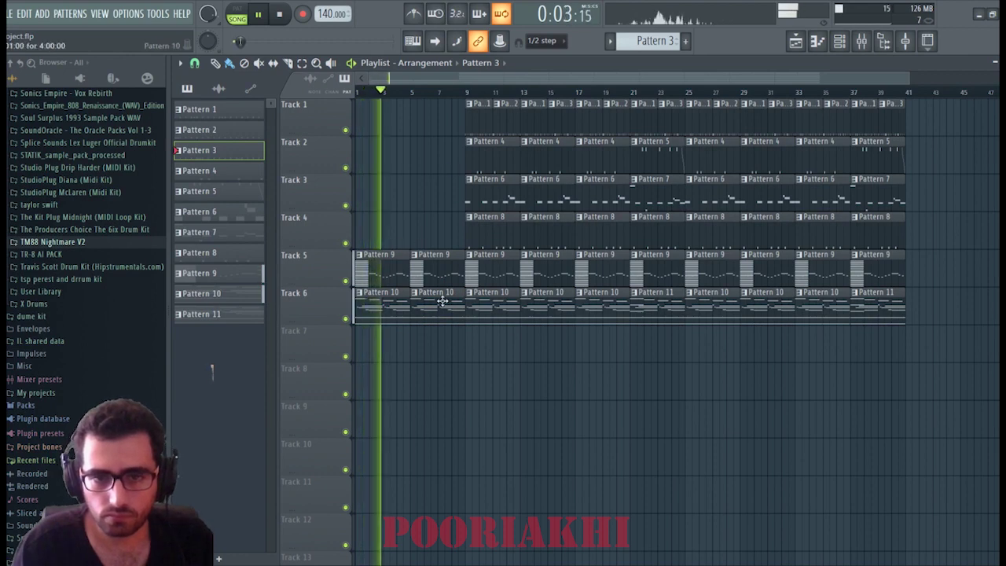
pyautogui.press('space')
# Duplicate the last eight bars of clips on Tracks 1 to 6 so the copy starts at bar 41.
pyautogui.scroll(-2, 474, 105)
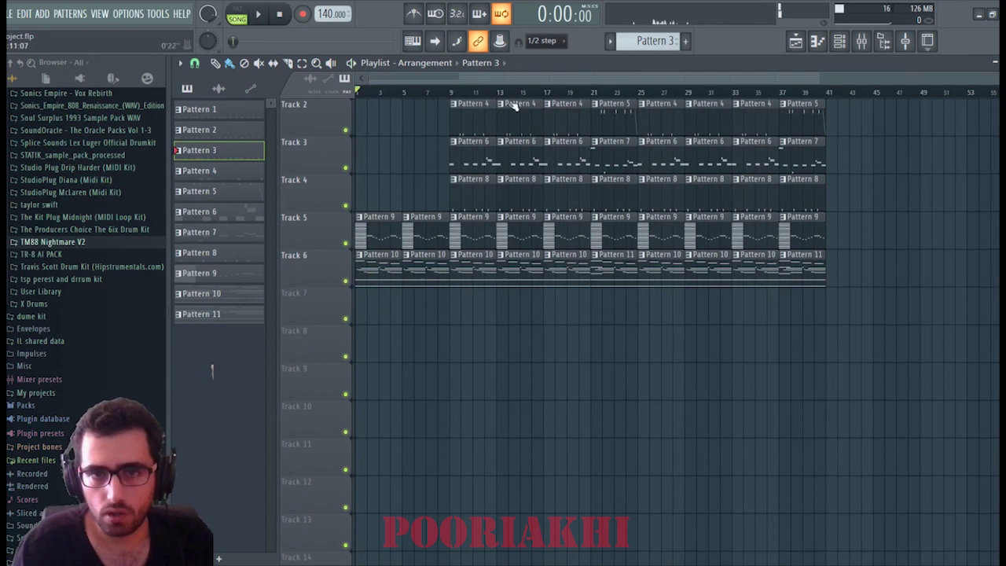
pyautogui.moveTo(849, 100); pyautogui.dragTo(463, 323)
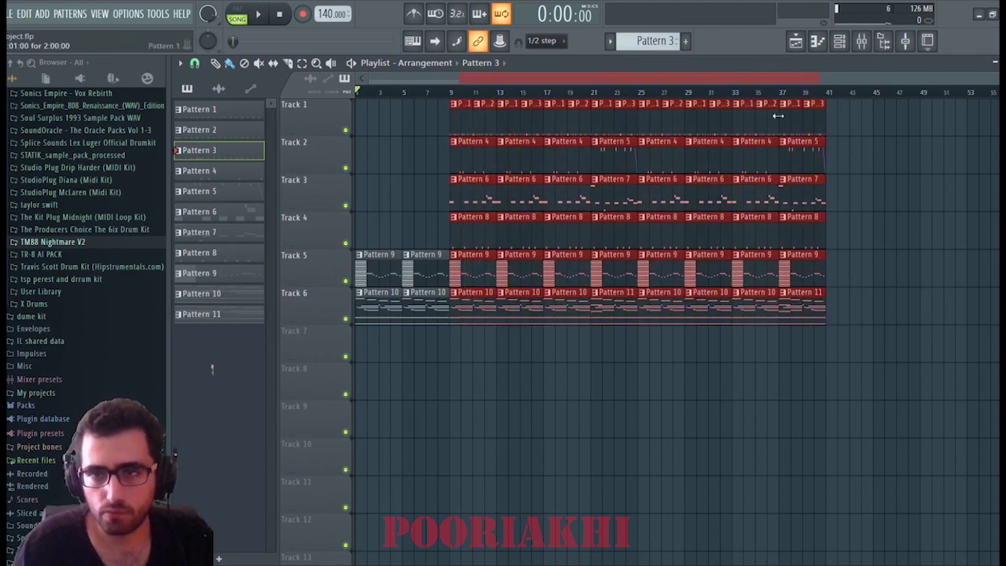
pyautogui.moveTo(858, 99); pyautogui.dragTo(851, 332)
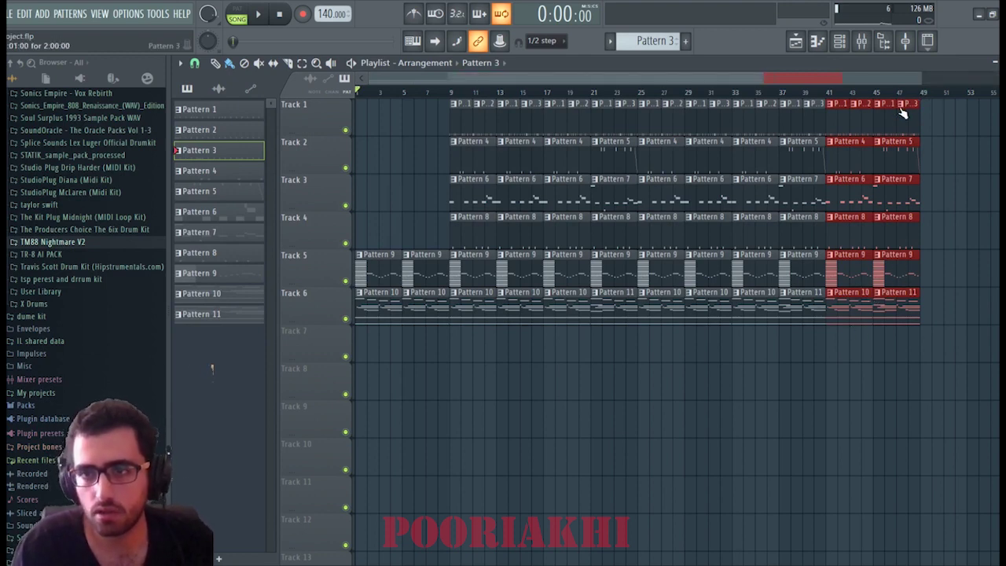
# Add playlist time markers named "intro" at bar 1, "verse" at bar 9 and "choures" at bar 49.
pyautogui.scroll(-4, 893, 99)
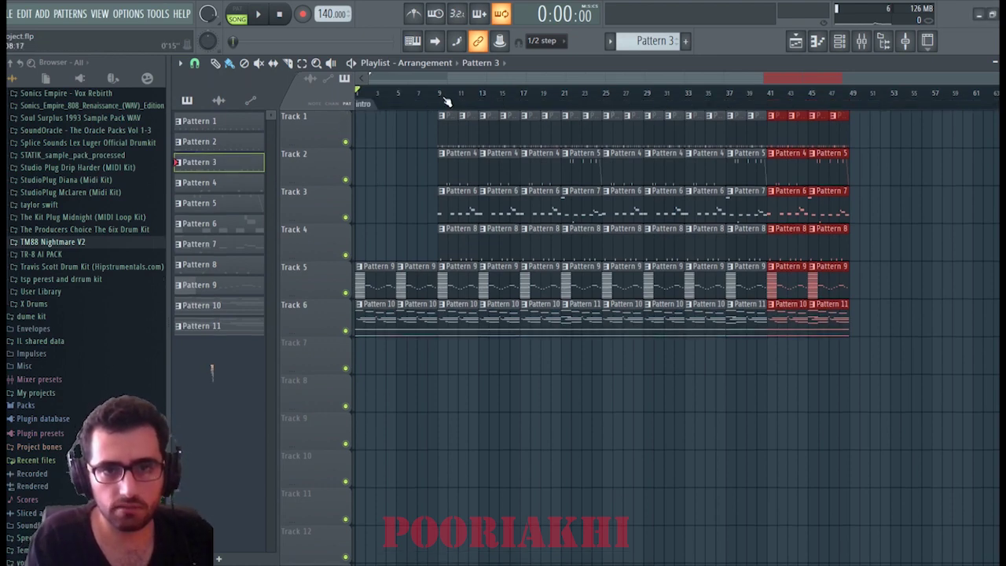
pyautogui.click(448, 95)
pyautogui.keyDown('ctrl'); pyautogui.click(444, 99); pyautogui.keyUp('ctrl')
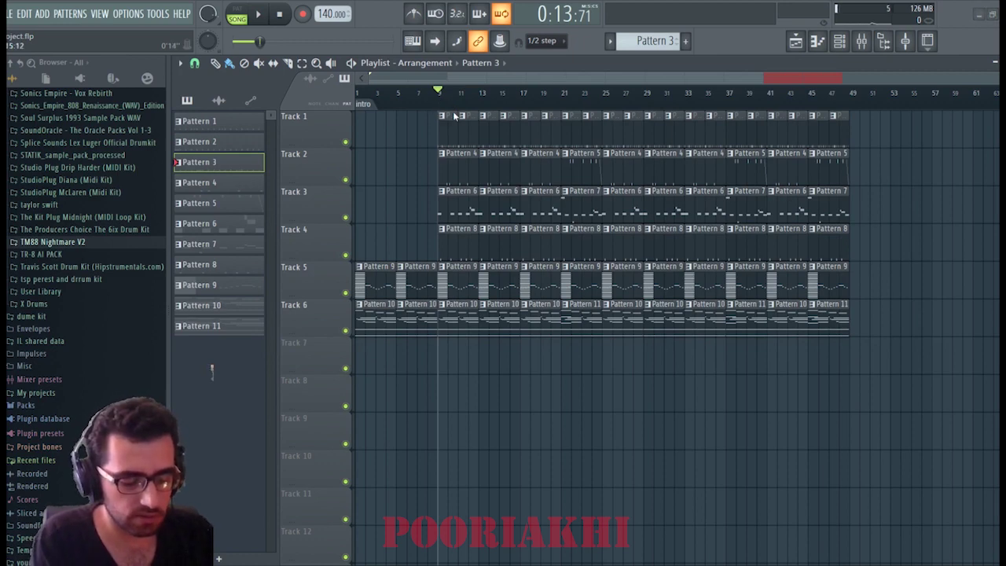
pyautogui.press('Return')
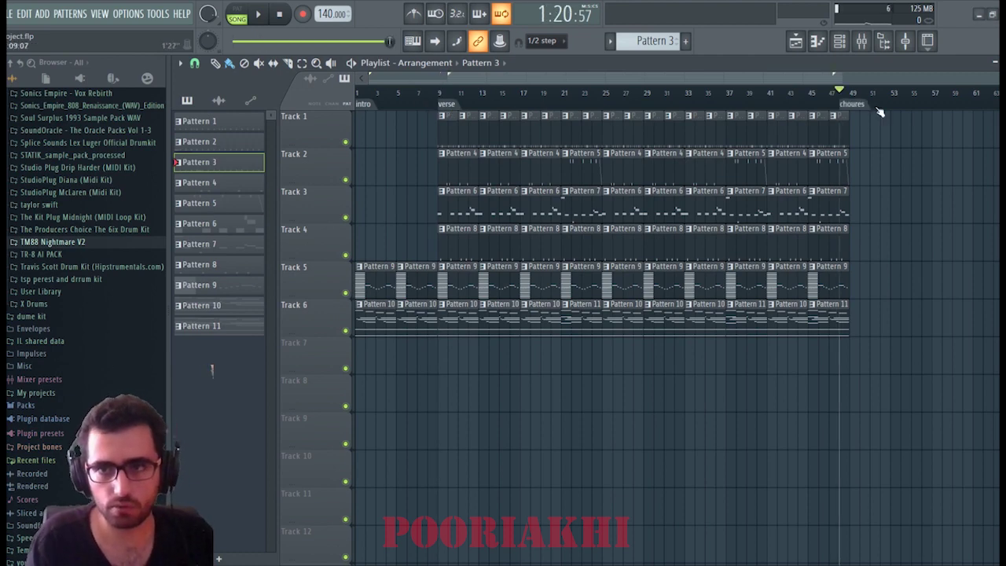
pyautogui.hotkey('alt', 't')
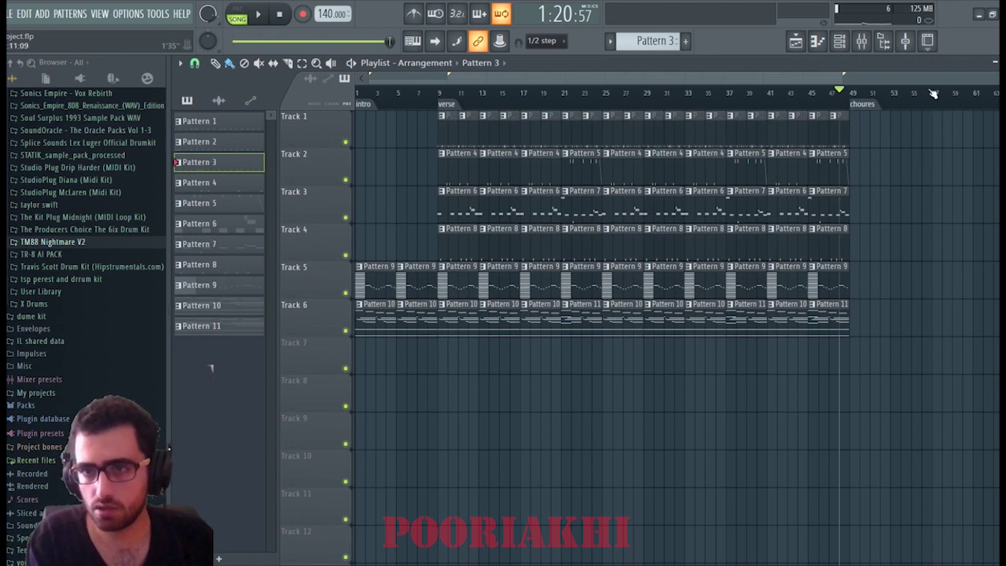